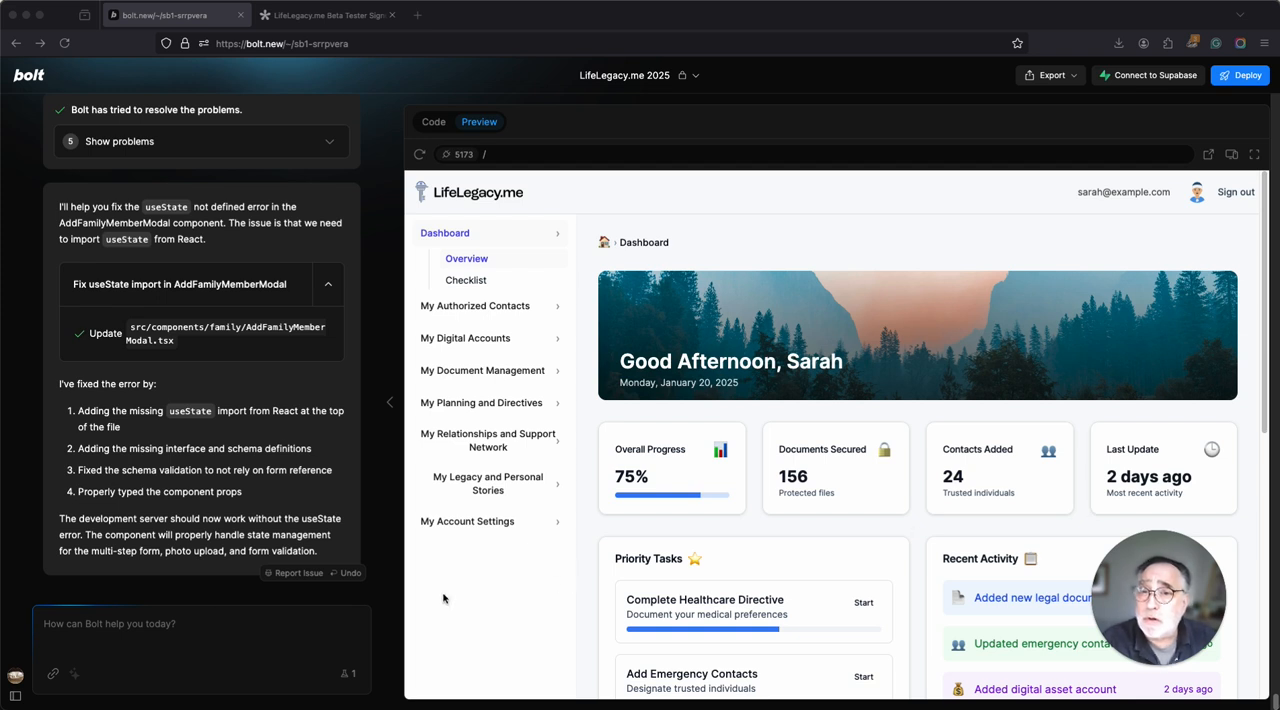
Submit the prepared prompt for a modern, conversion-focused LifeLegacy.me landing page with header, hero, beta benefits, urgency and footer sections.
click(213, 627)
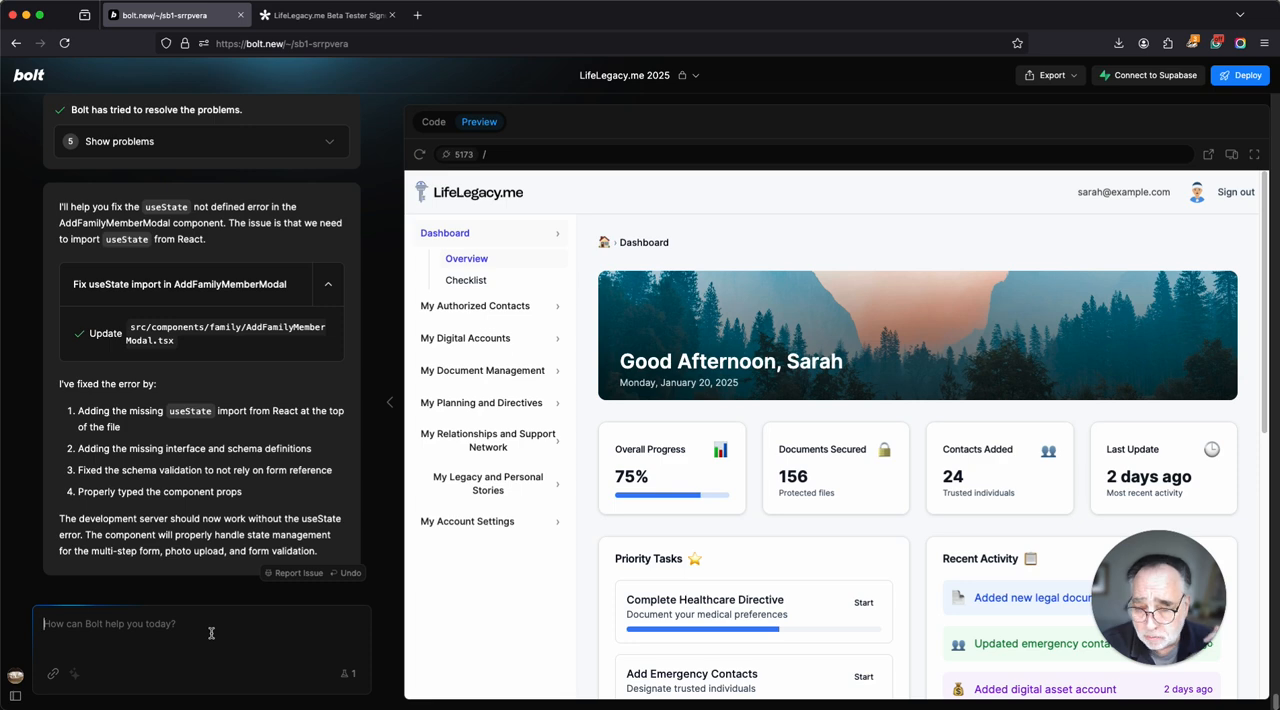
key(super+v)
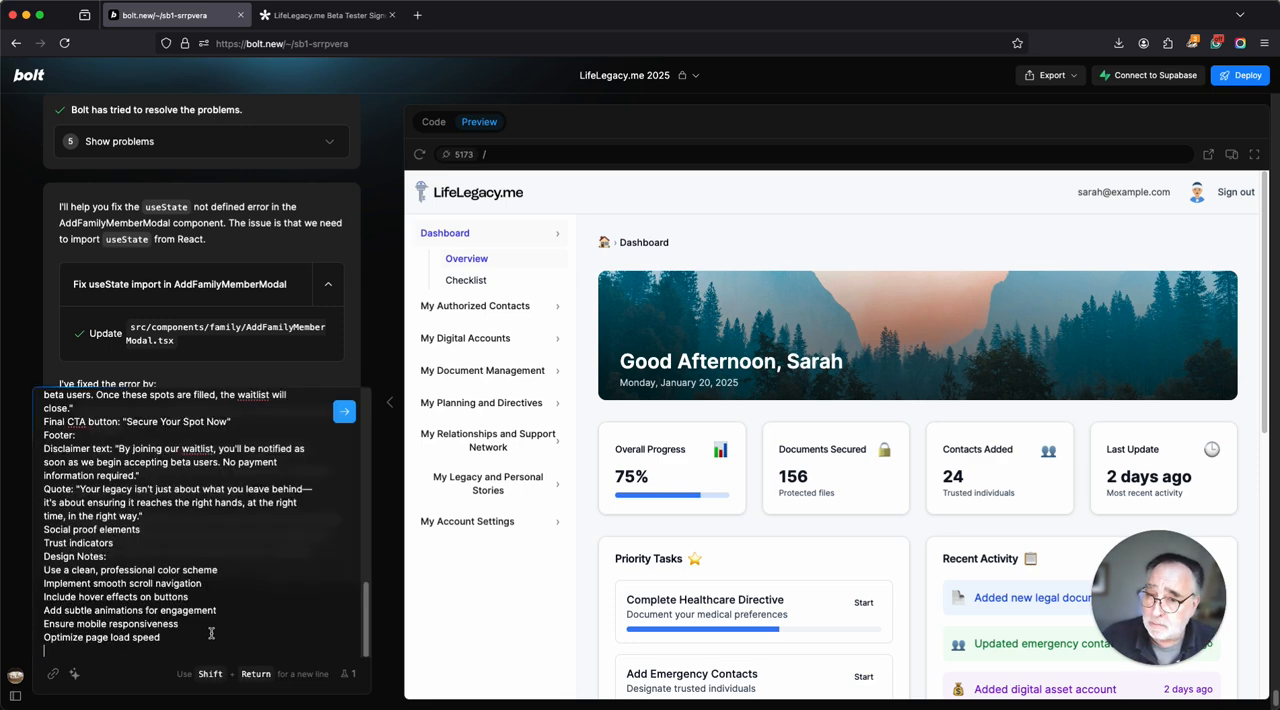
scroll(244, 615, up, 10)
scroll(244, 615, up, 3)
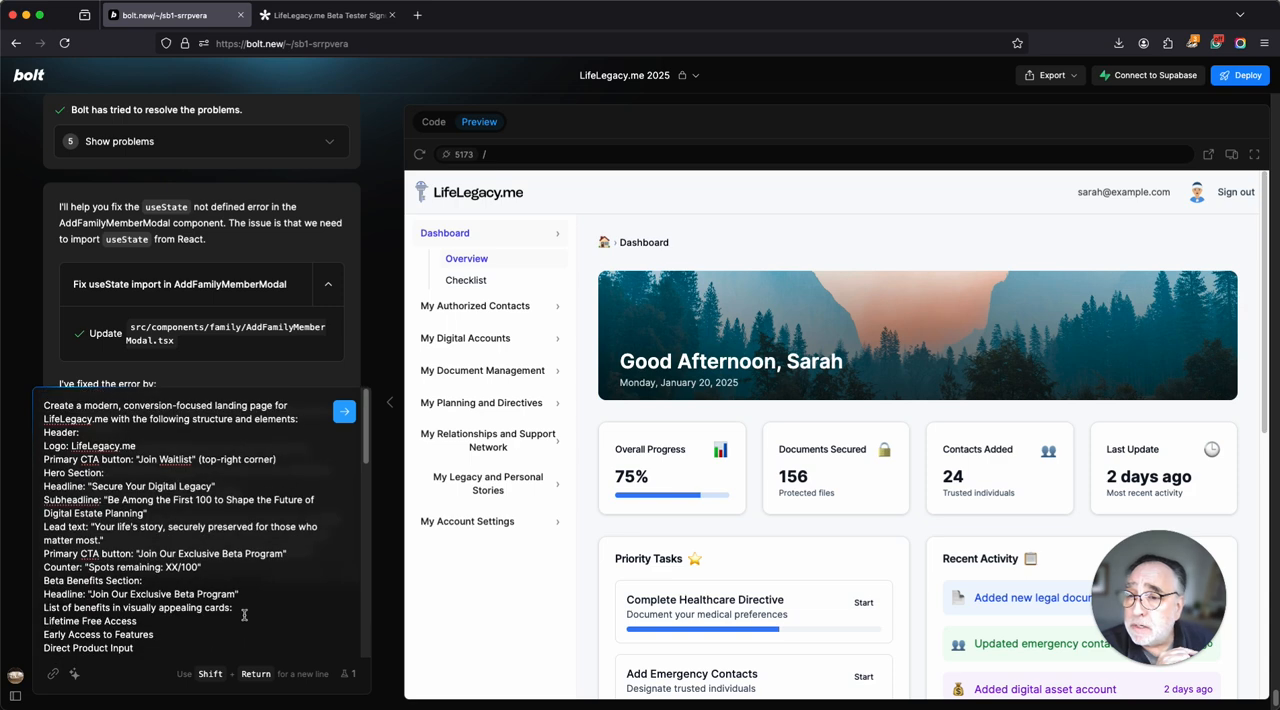
scroll(247, 632, down, 2)
scroll(247, 632, down, 10)
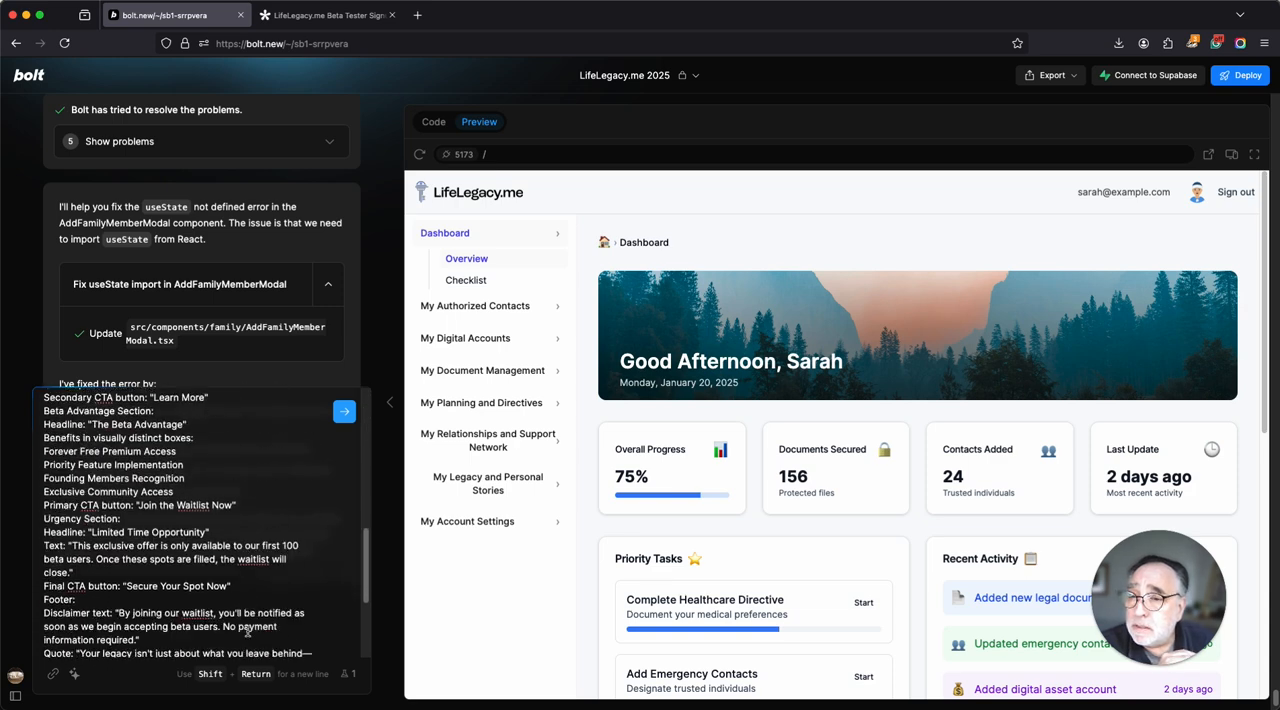
scroll(261, 540, up, 15)
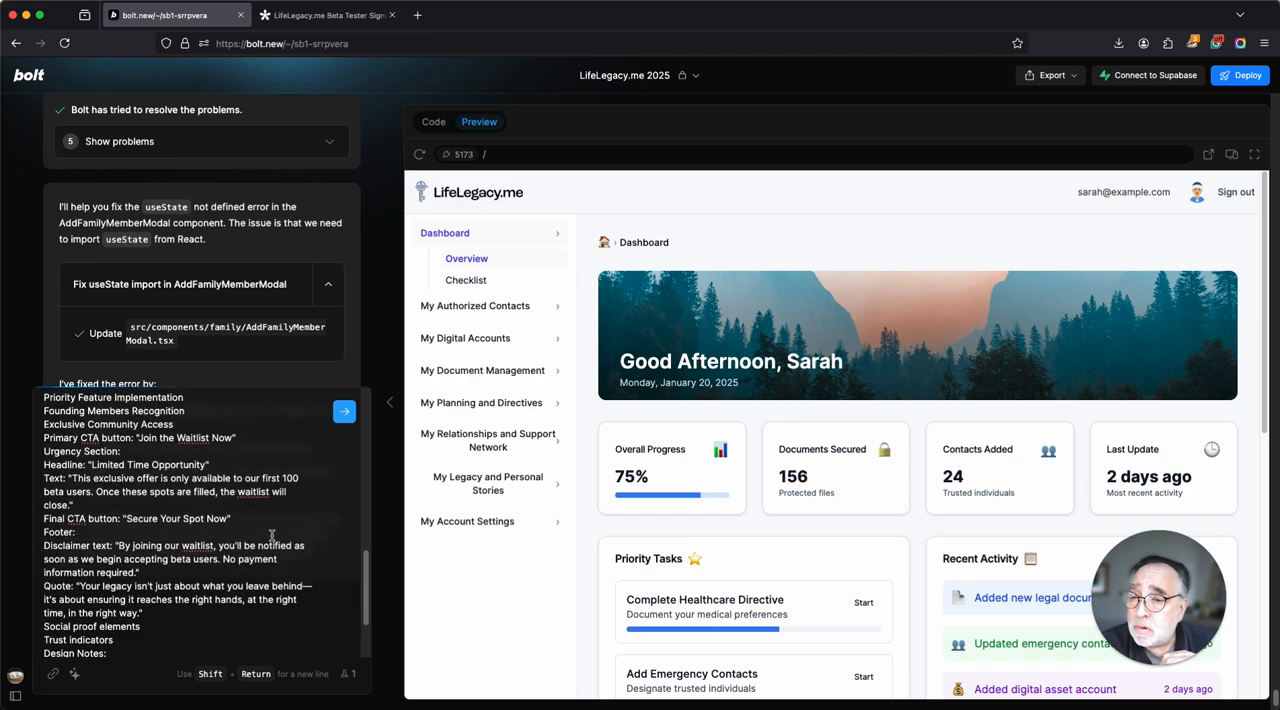
click(345, 413)
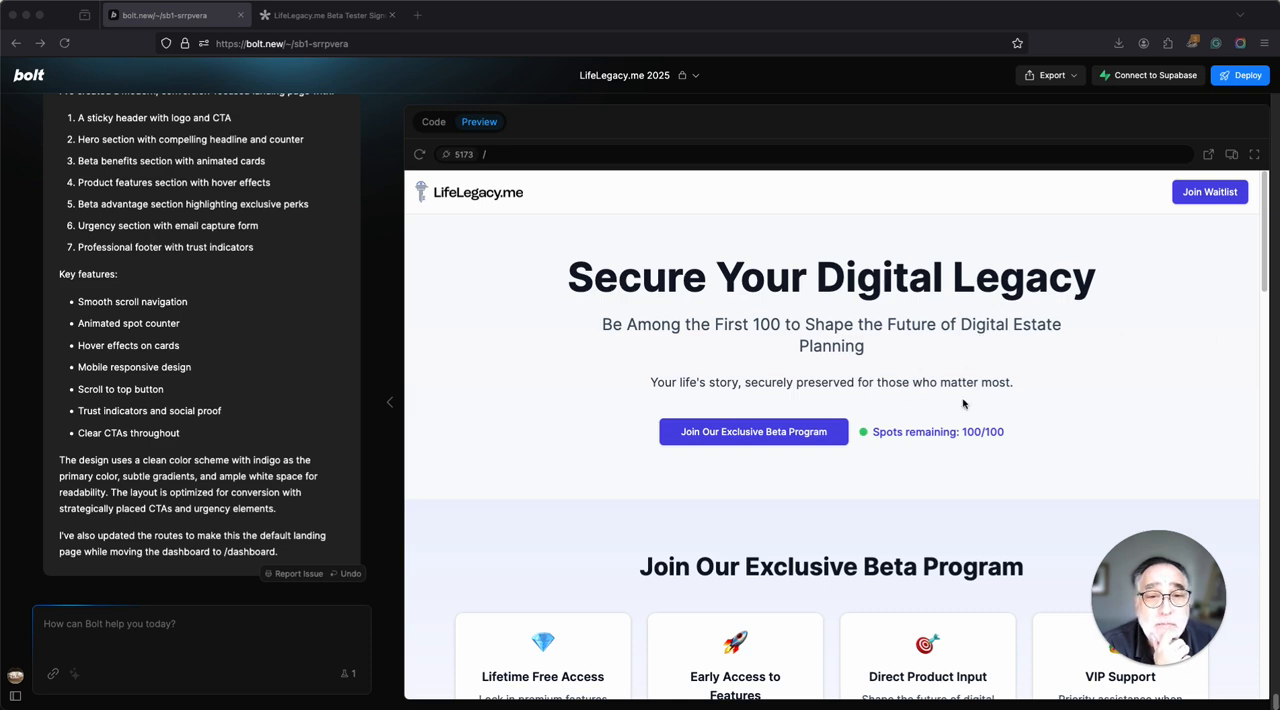
Review the generated landing page from the hero section through the beta benefits and email sign-up to the footer quote.
scroll(965, 403, down, 6)
scroll(968, 410, down, 10)
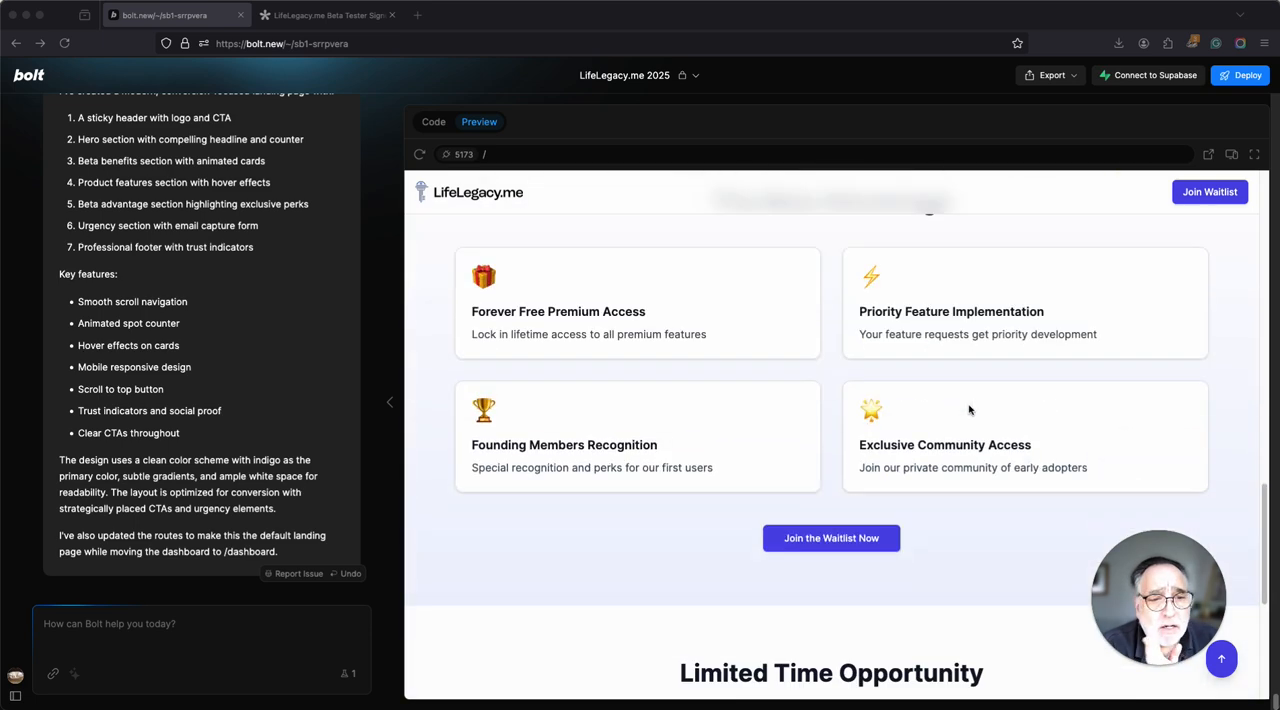
scroll(968, 410, down, 5)
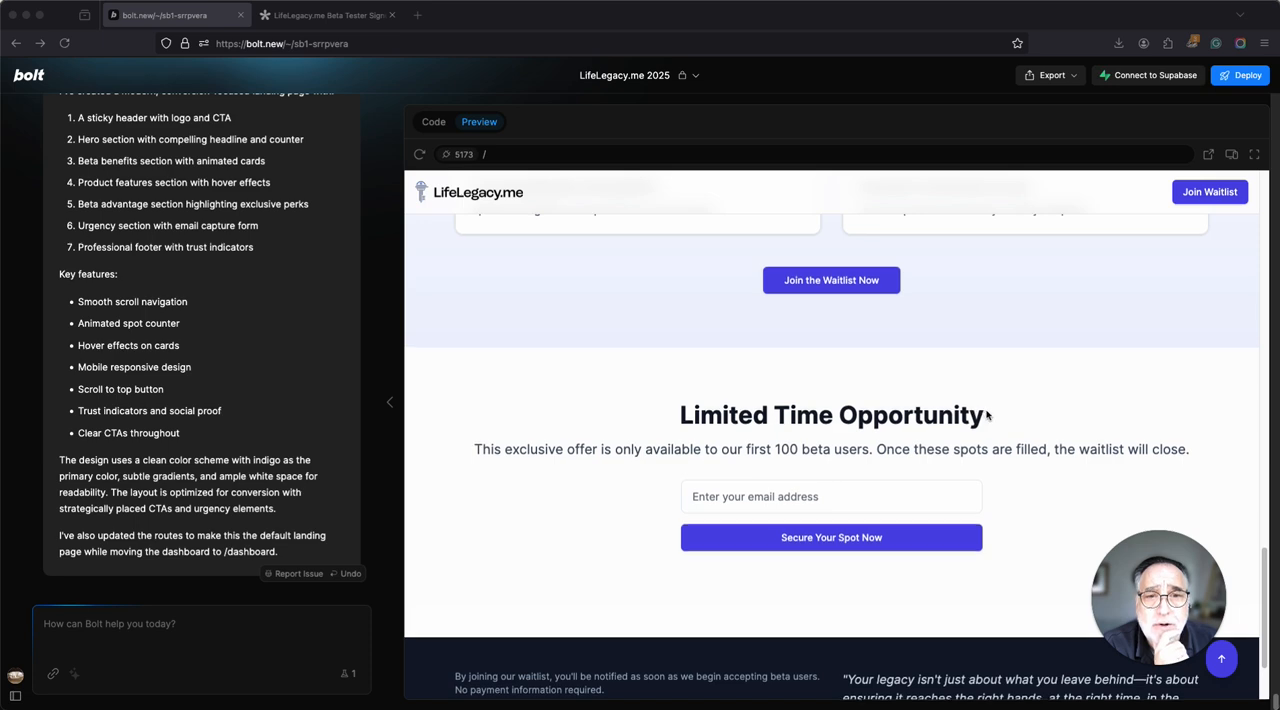
scroll(975, 412, up, 20)
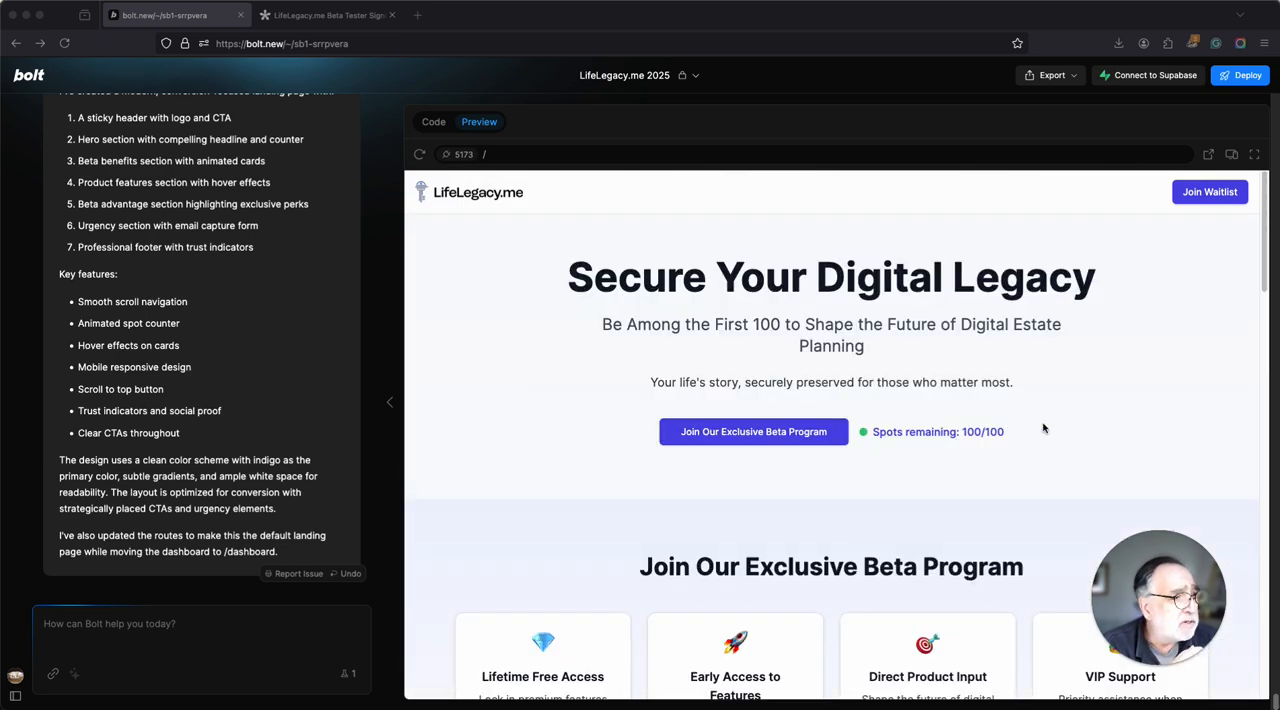
scroll(1040, 428, down, 8)
scroll(1043, 365, down, 5)
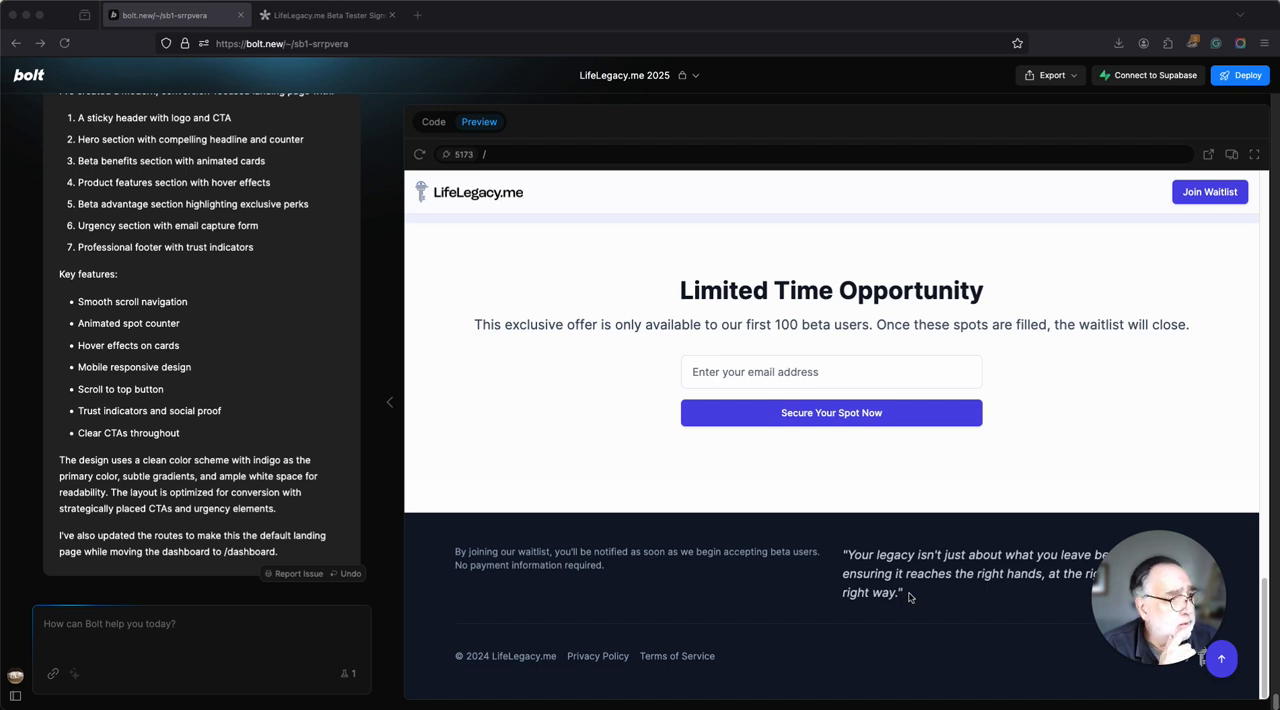
click(909, 594)
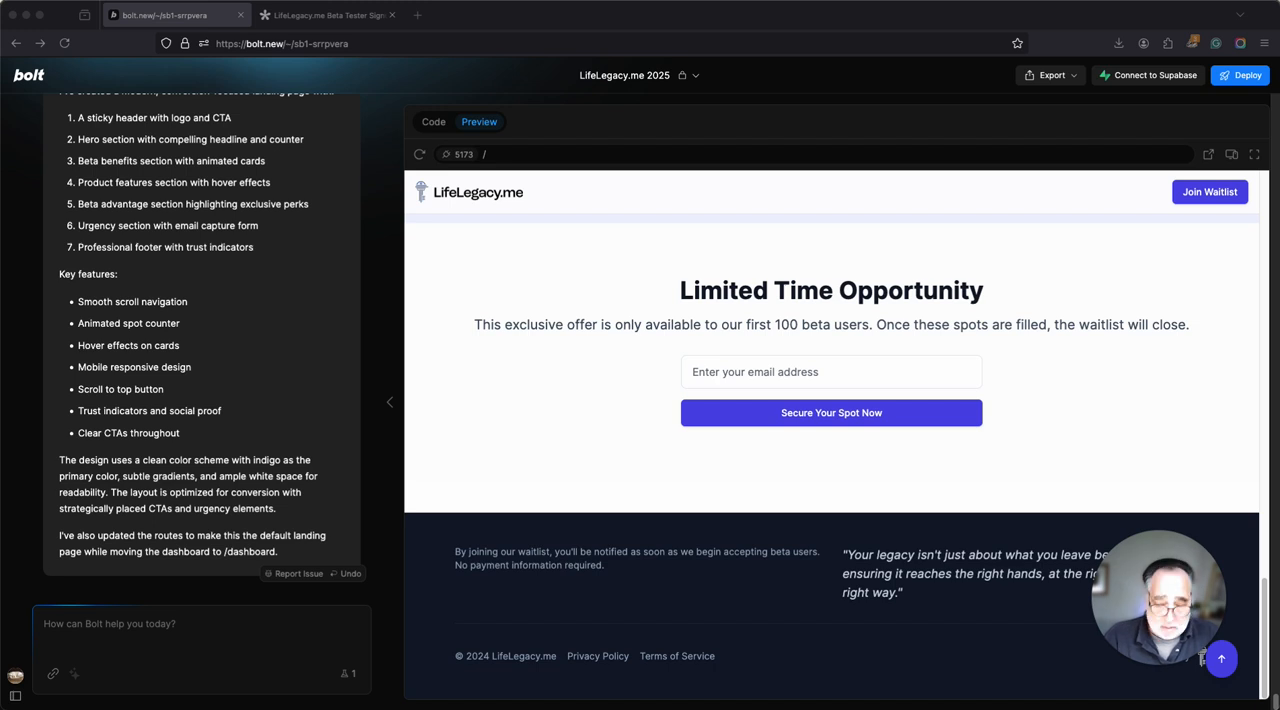
Request that the quote "Your legacy isn't just about what you leave behind…" be moved to a section just above "Join Our Exclusive Beta Program".
click(240, 642)
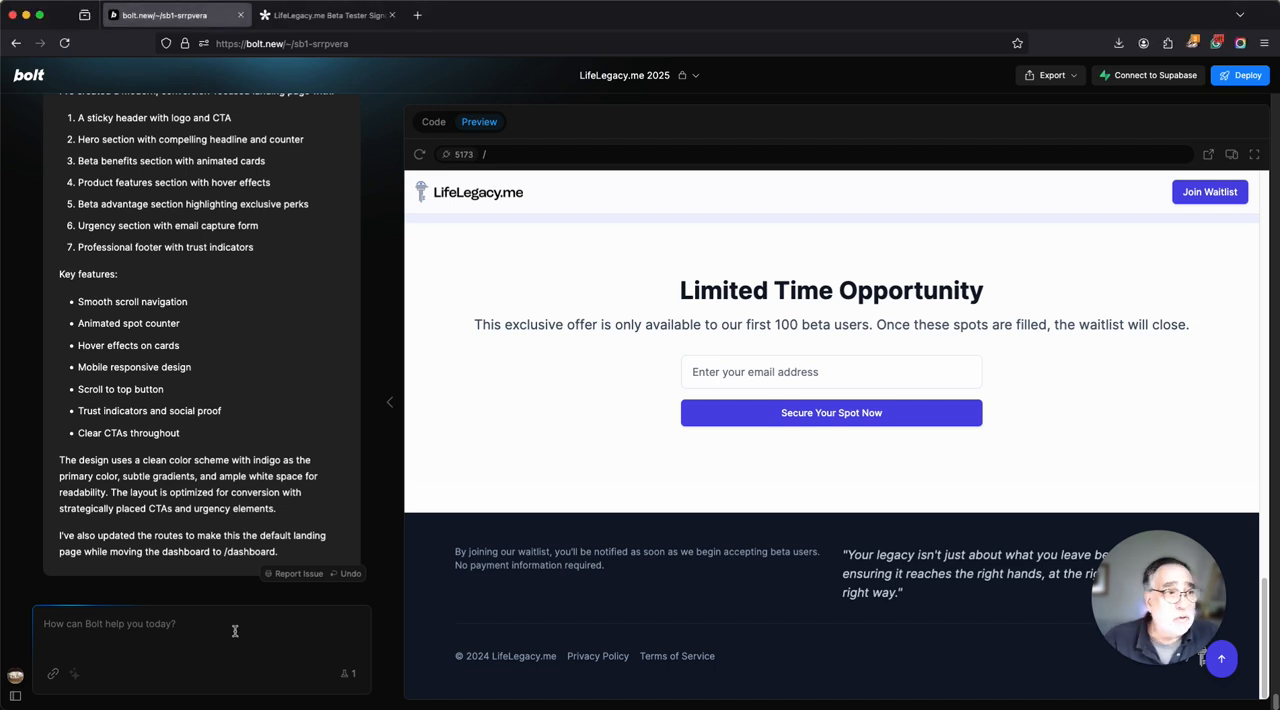
text(Please move the quote "Your legacy isn't just about what you leave behind—it's about ensuring it reaches the right hands, at the right time, in the right way." to a section just above "Join Our Exclusive Beta Program")
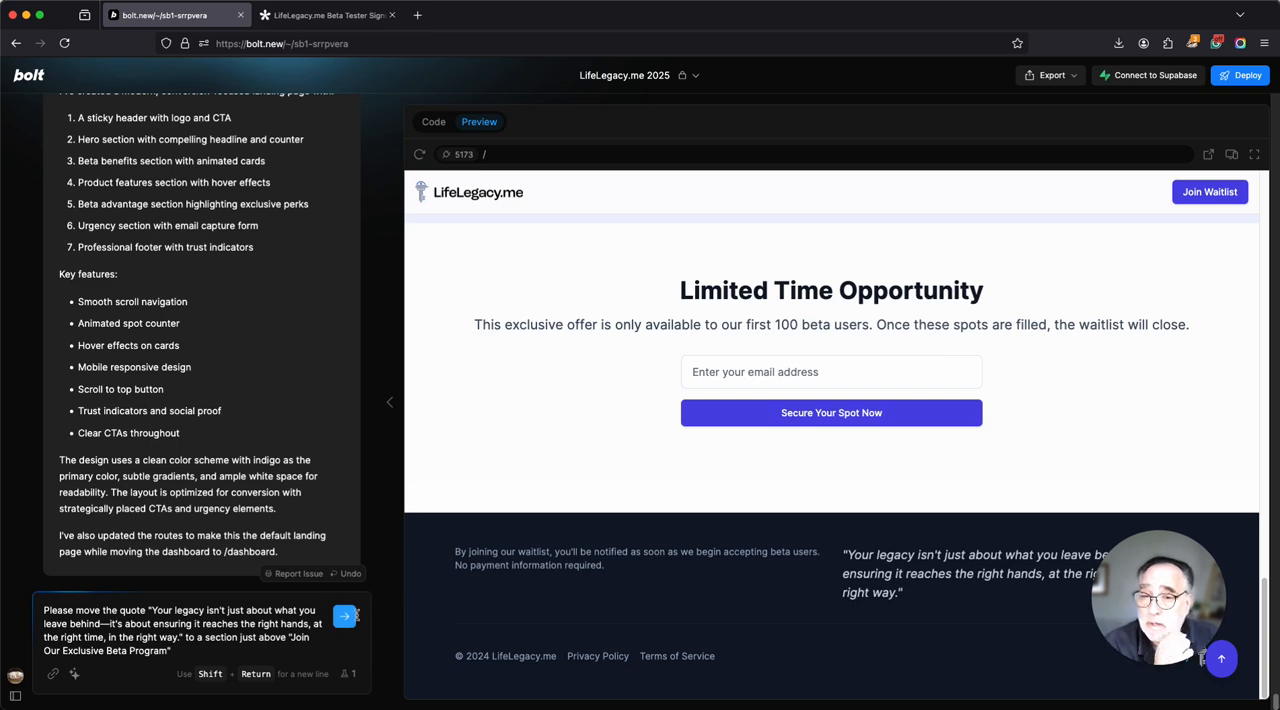
key(Return)
scroll(934, 486, up, 10)
scroll(540, 622, up, 10)
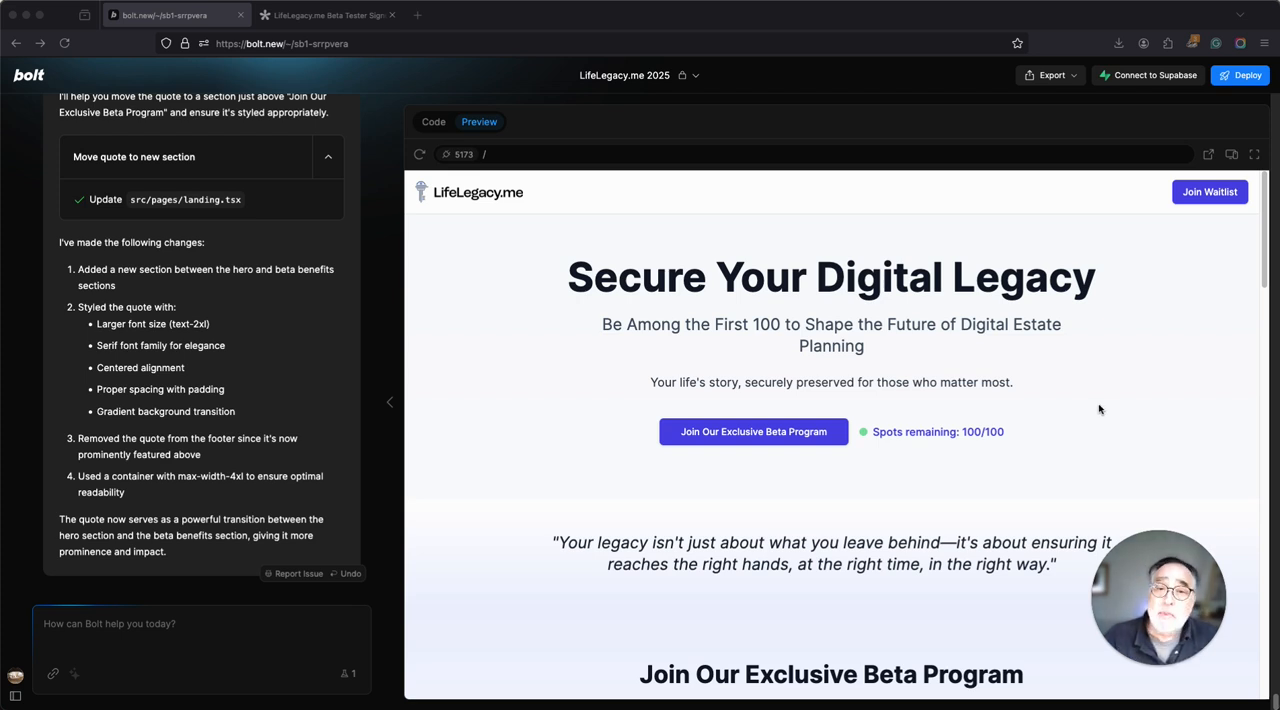
Submit the prepared request for a responsive hero image carousel with white (#FFFFFF) text and a dark rgba(0,0,0,0.4) overlay.
click(200, 620)
key(super+v)
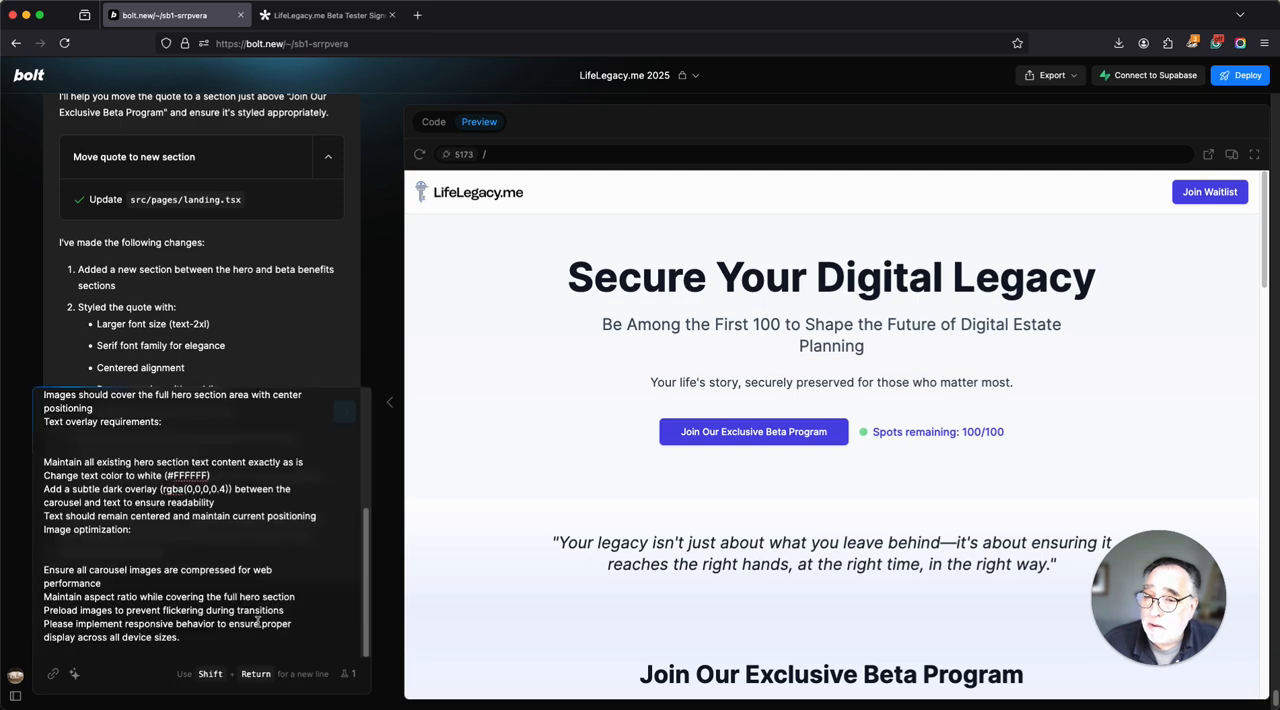
click(344, 413)
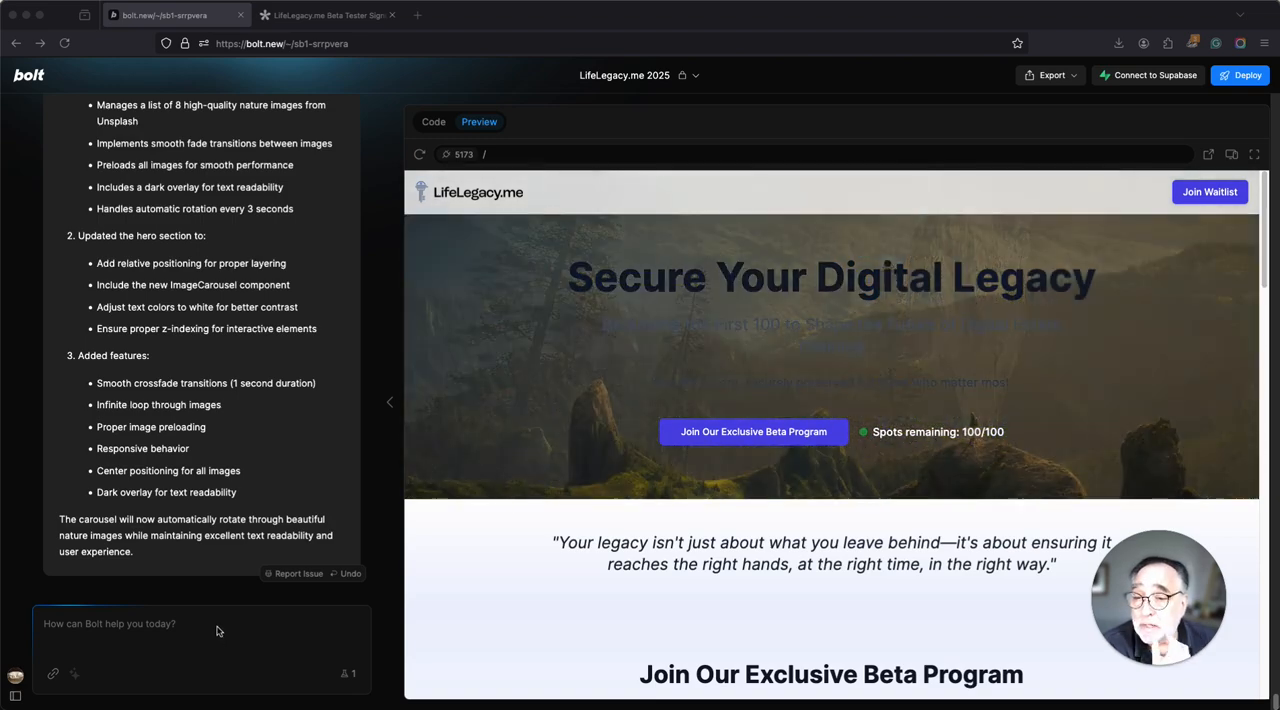
Submit the request to replace the carousel's Unsplash images with the eight listed i.imgur.com PNG images.
click(212, 623)
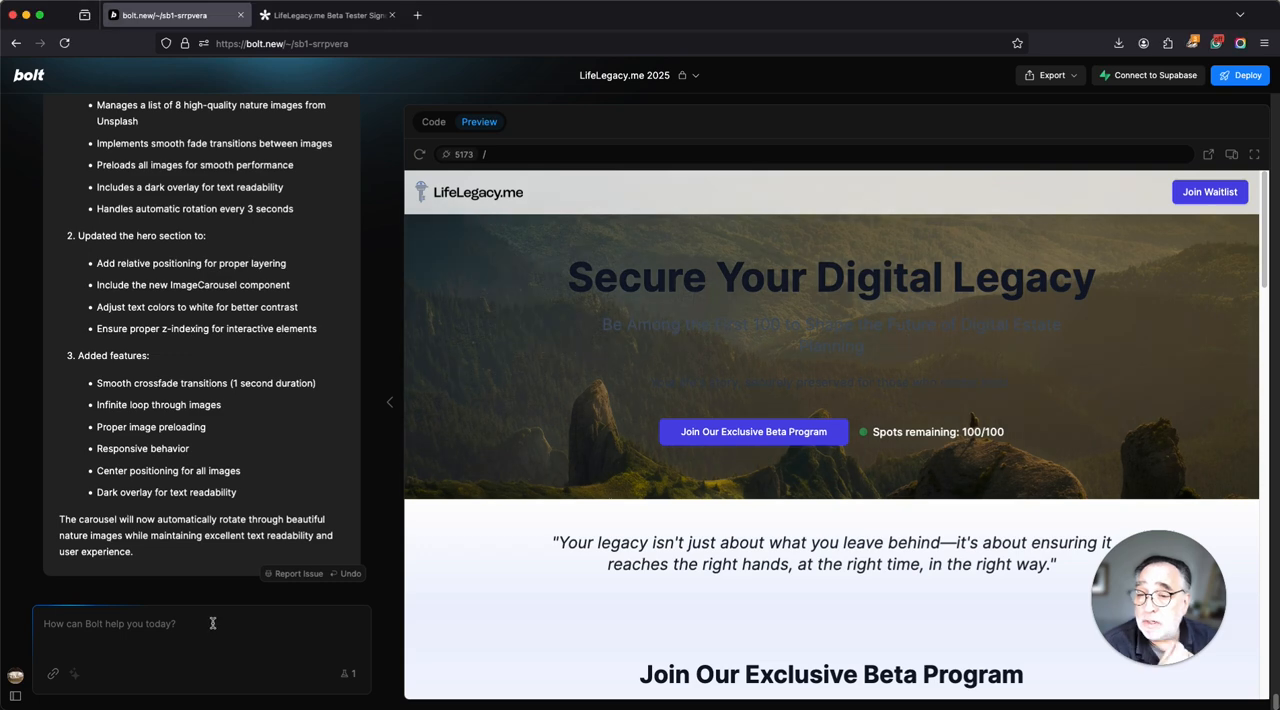
text(Please substitute the unsplash images that you are using now for the carousel with the following images:  https://i.imgur.com/jY3eRh7.png https://i.imgur.com/RN63ldT.png https://i.imgur.com/NwV2np8.png https://i.imgur.com/LsFpXCH.png https://i.imgur.com/CiZLCCr.png https://i.imgur.com/lY1X73C.png https://i.imgur.com/seasaEP.png https://i.imgur.com/HBalBJN.png)
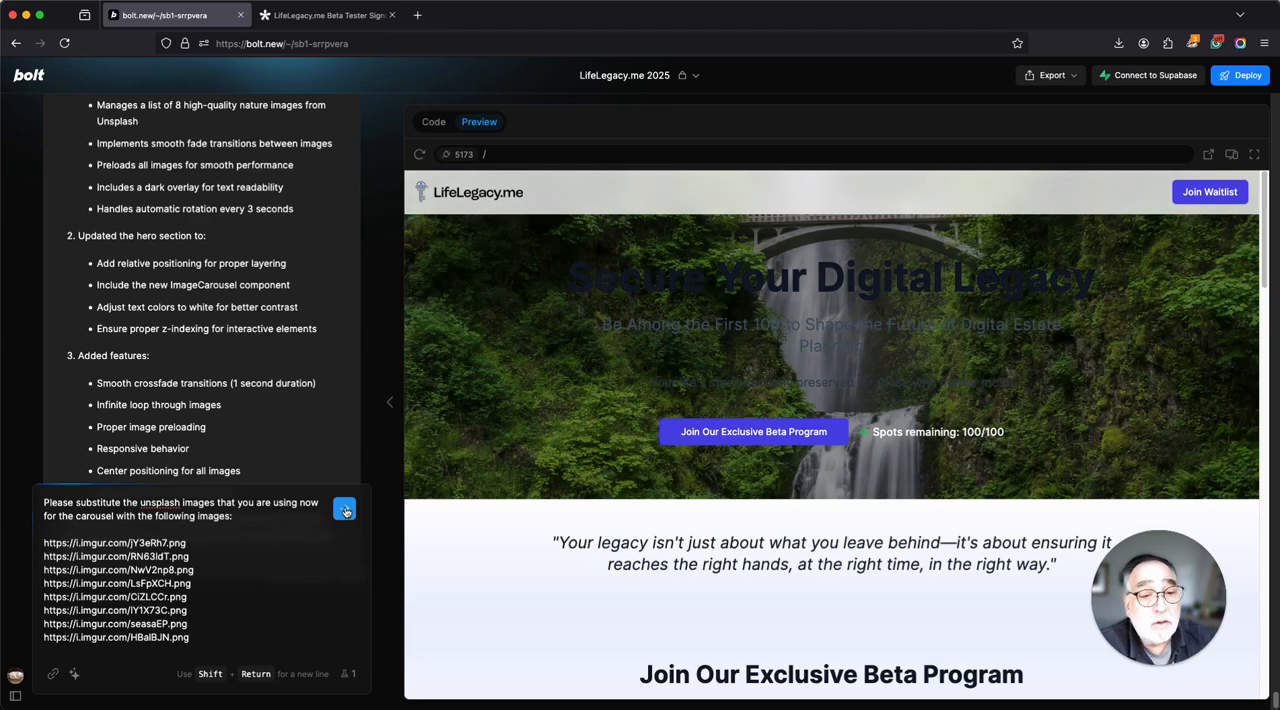
click(344, 510)
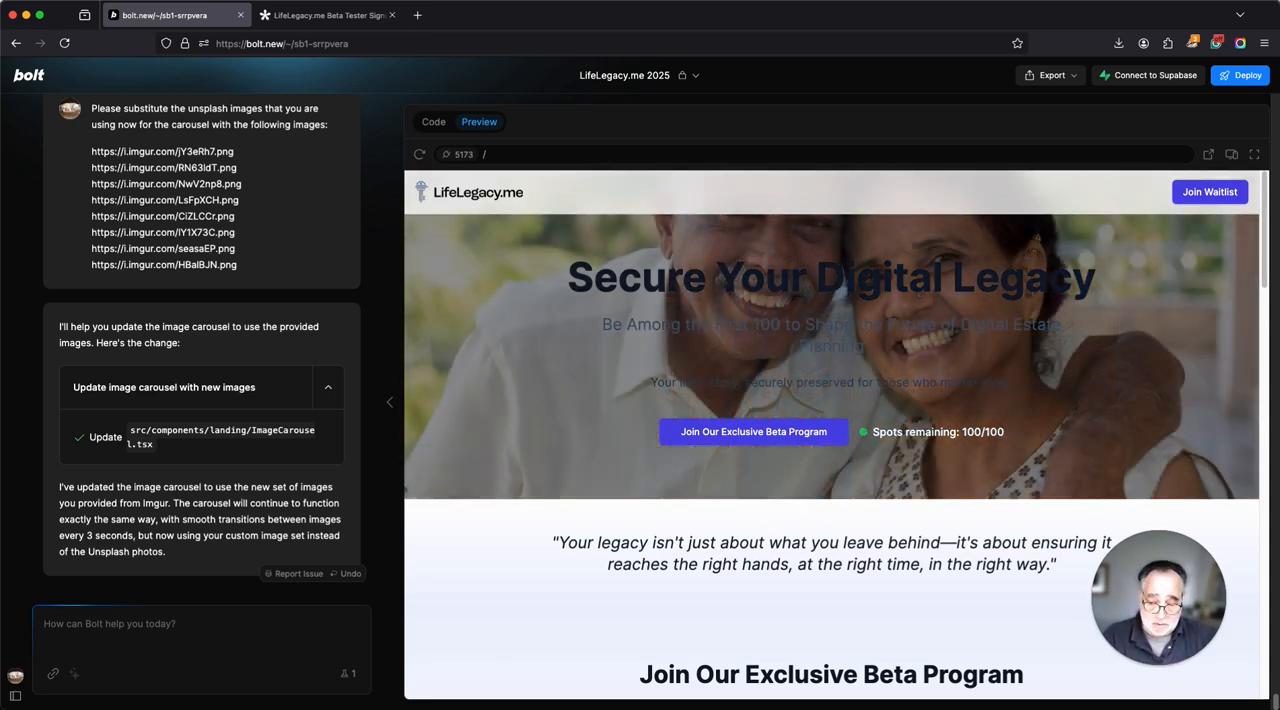
Submit the request "The hero section should take up the full height of the screen".
text(The hero imag)
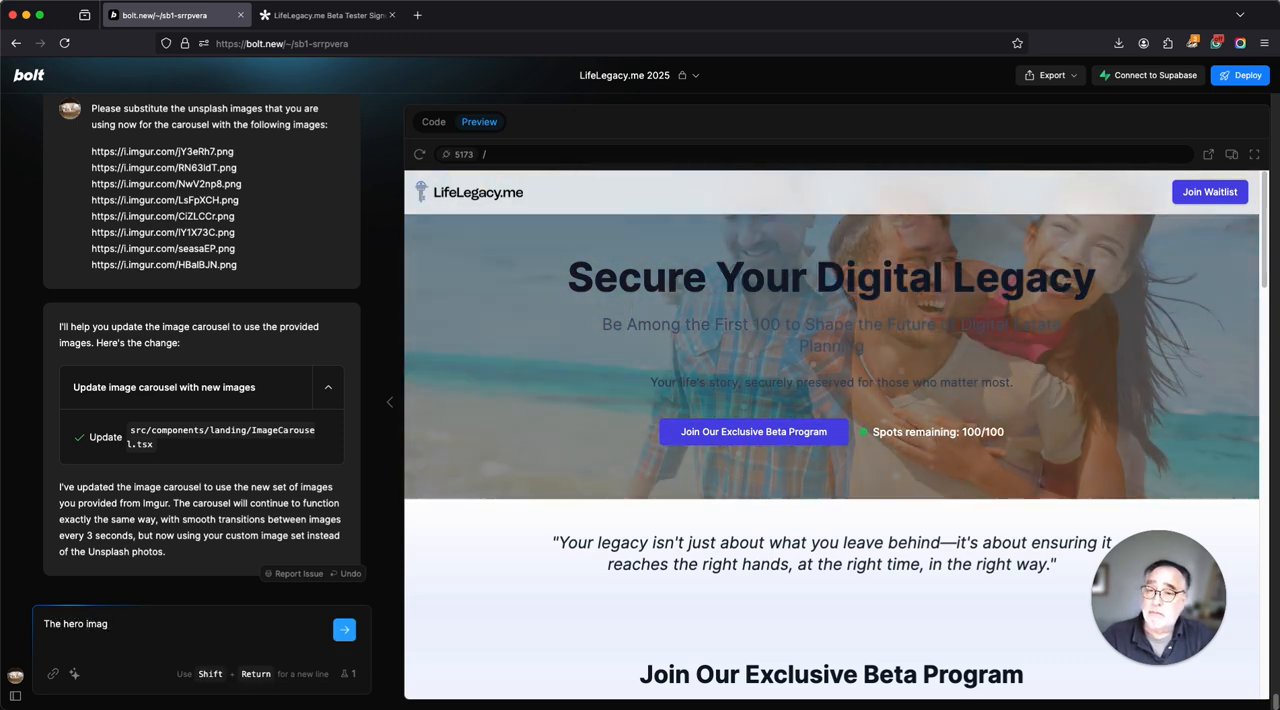
key(BackSpace)
key(BackSpace)
key(BackSpace)
key(BackSpace)
text(section should)
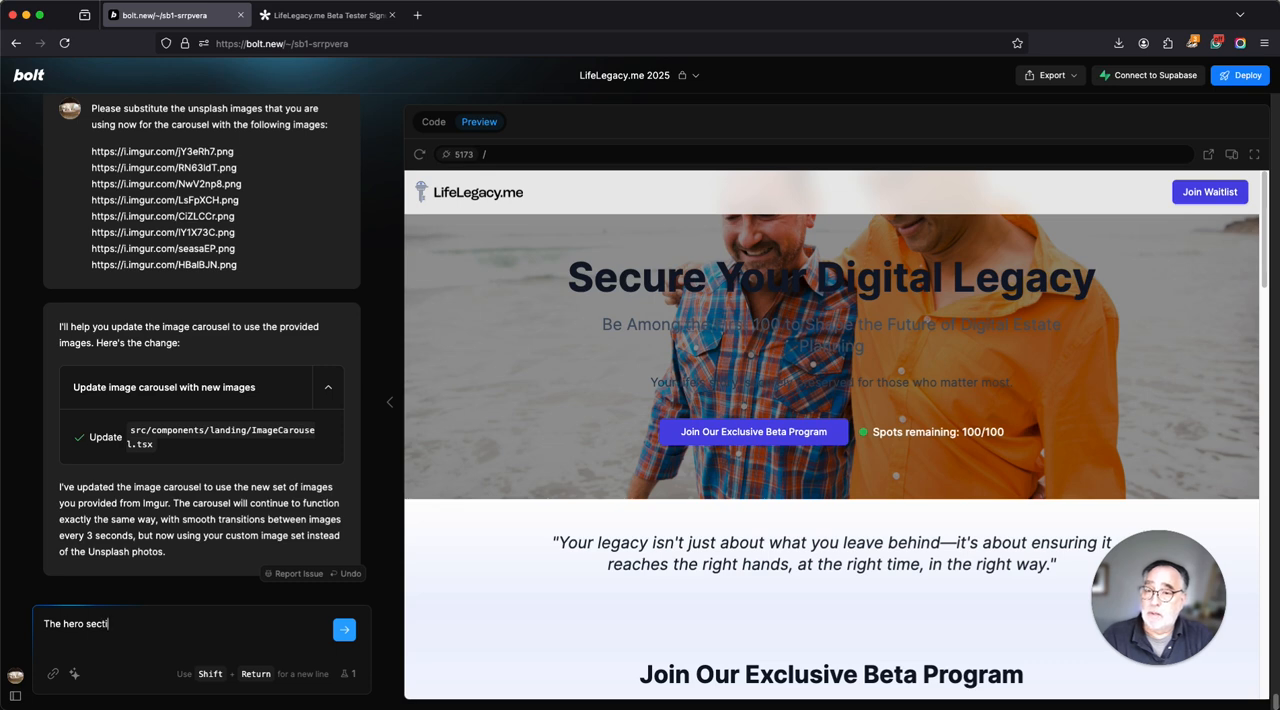
text( take up the)
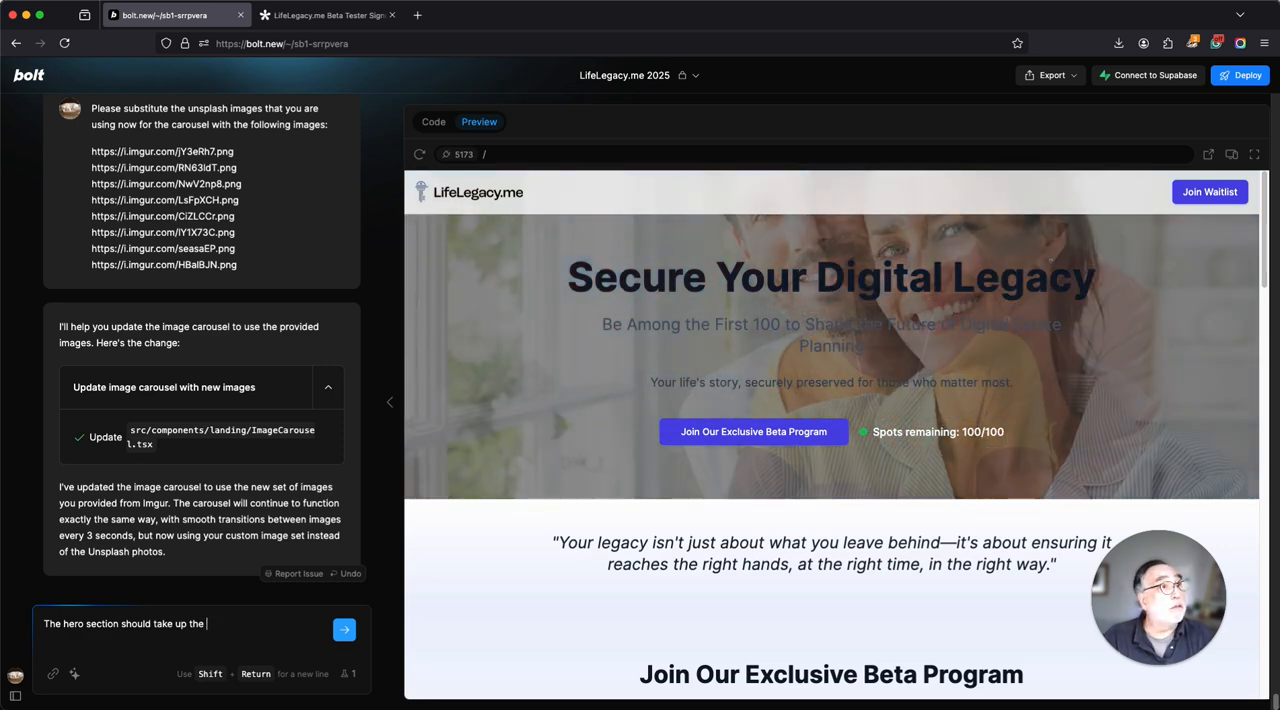
text(he)
key(BackSpace)
key(BackSpace)
text(ful)
text(l height of the)
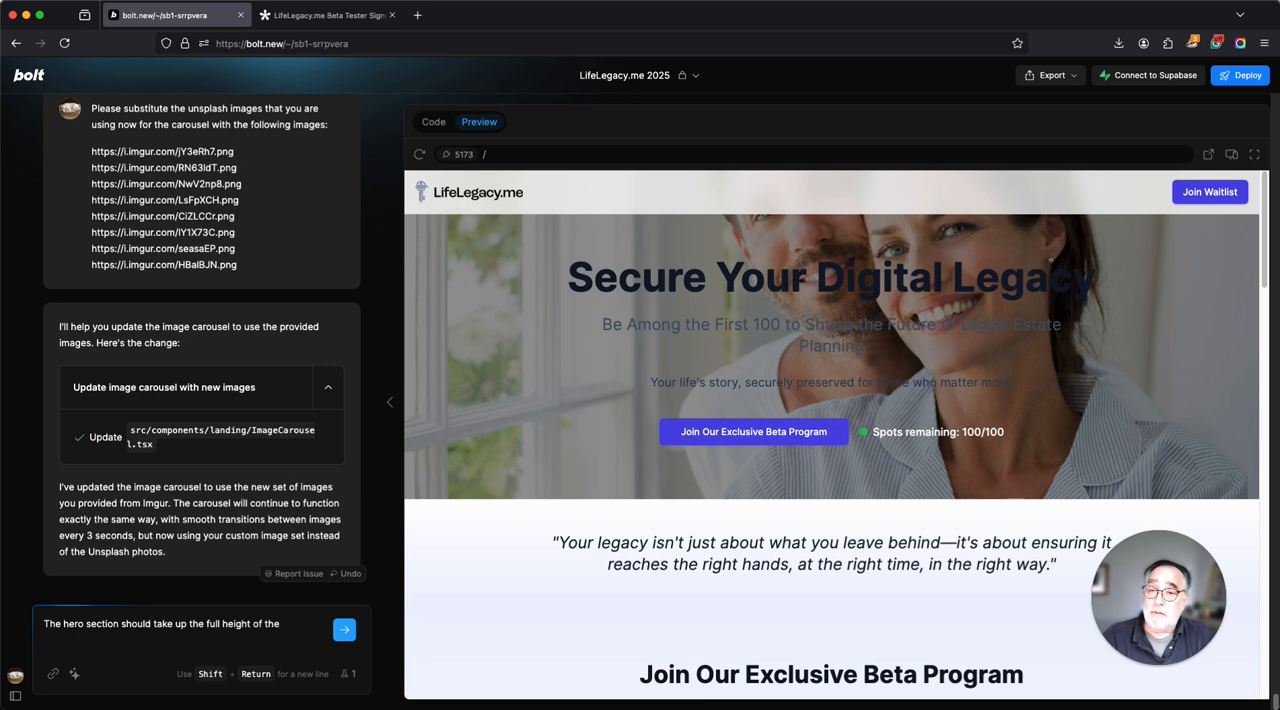
text(creen)
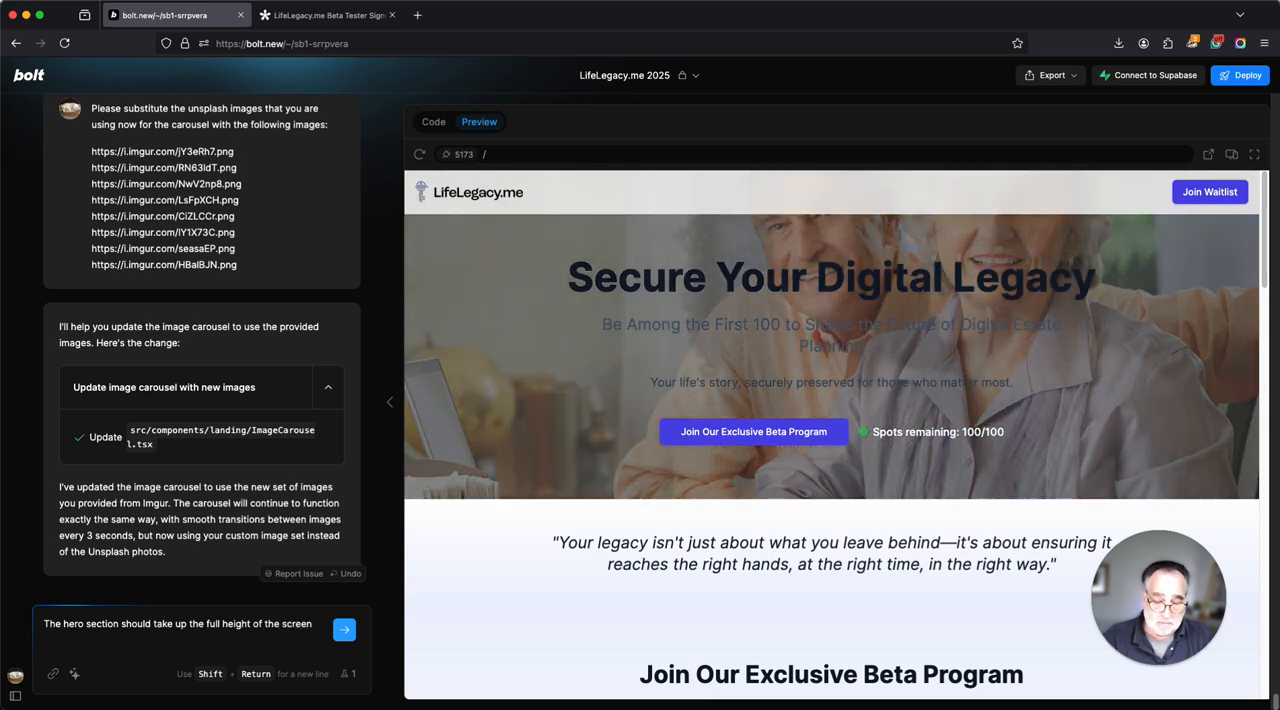
key(Return)
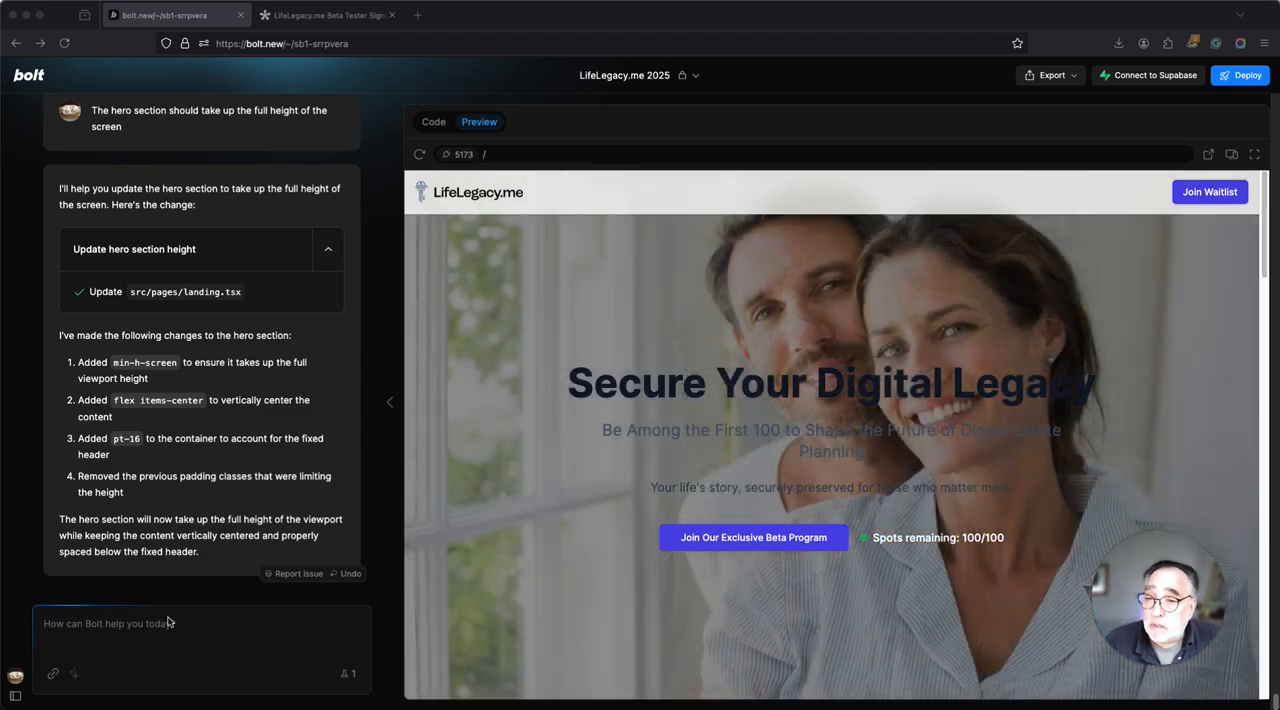
Request white instead of gray for the hero copy "Be Among the First 100…" and "Your life's story, securely preserved for those who matter most.".
click(167, 622)
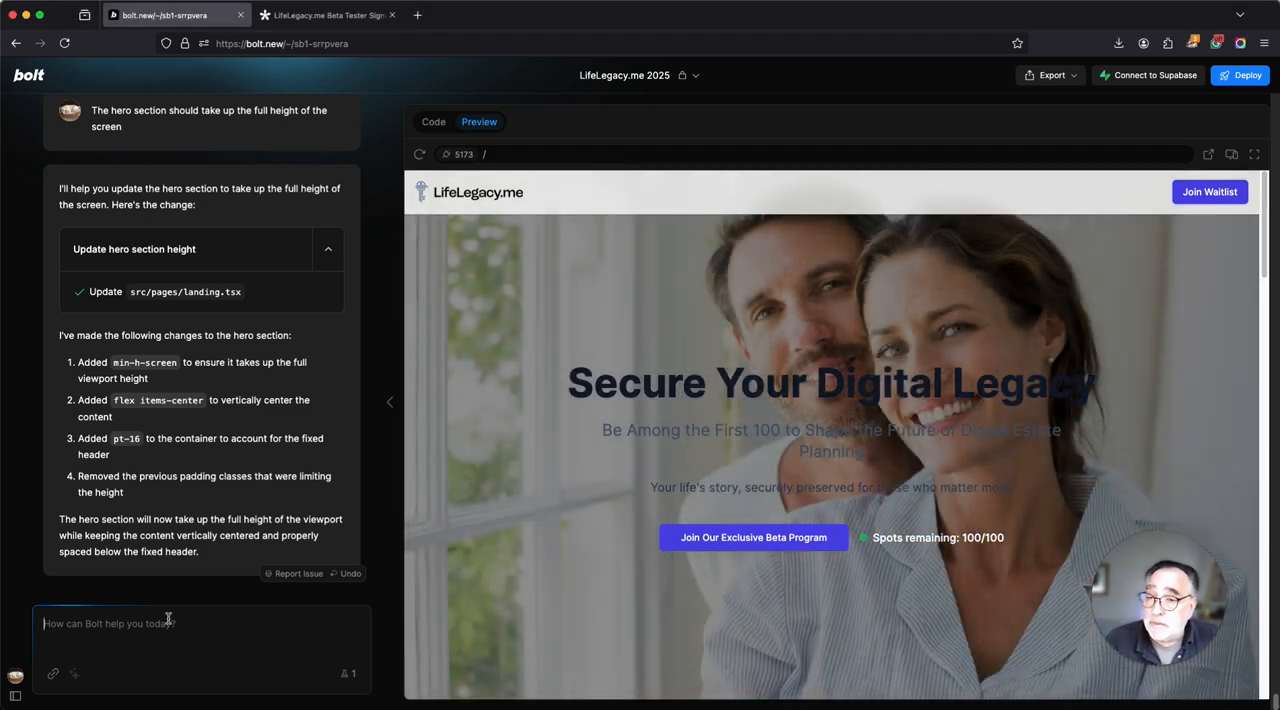
text(Now would you please update the copy color so that "Be Among the First 100 to Shape the Future of Digital Estate Planning Your life's story, securely preserved for those who matter most." is not gray but white. Is it not possible to read in gray.)
click(341, 577)
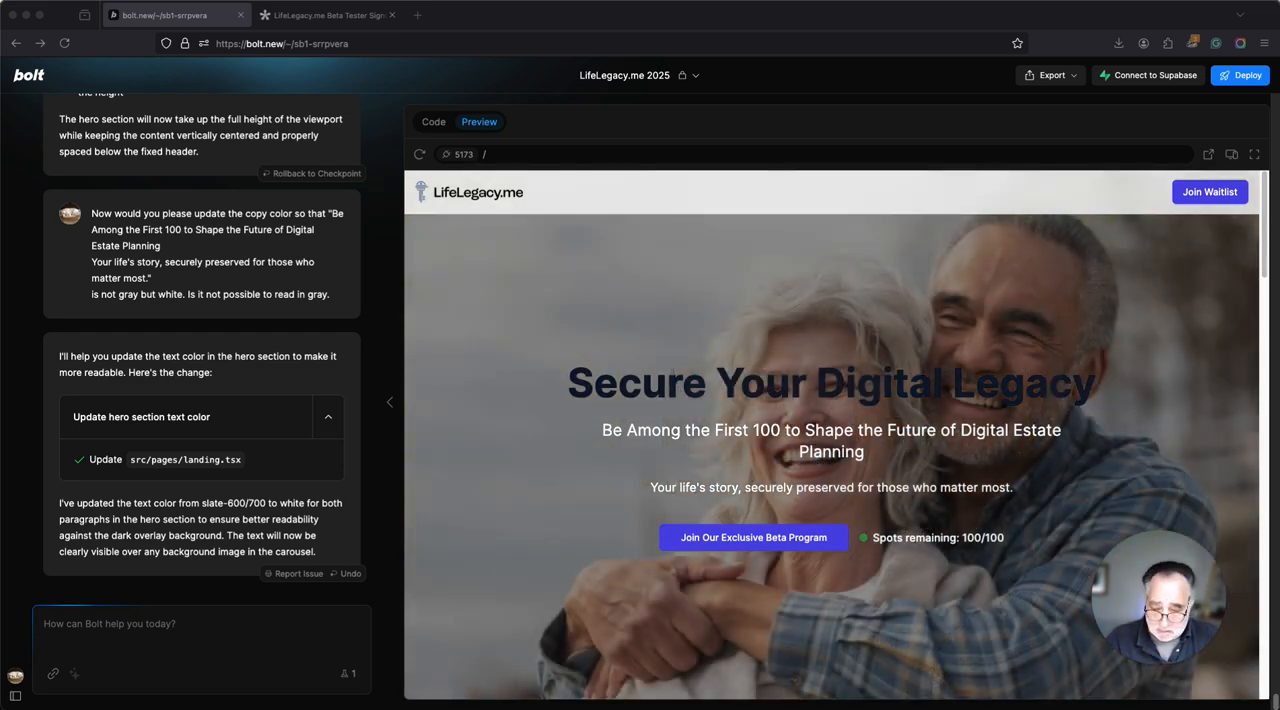
Submit the request to change the color of the unreadable "Secure Your Digital Legacy" headline.
click(202, 666)
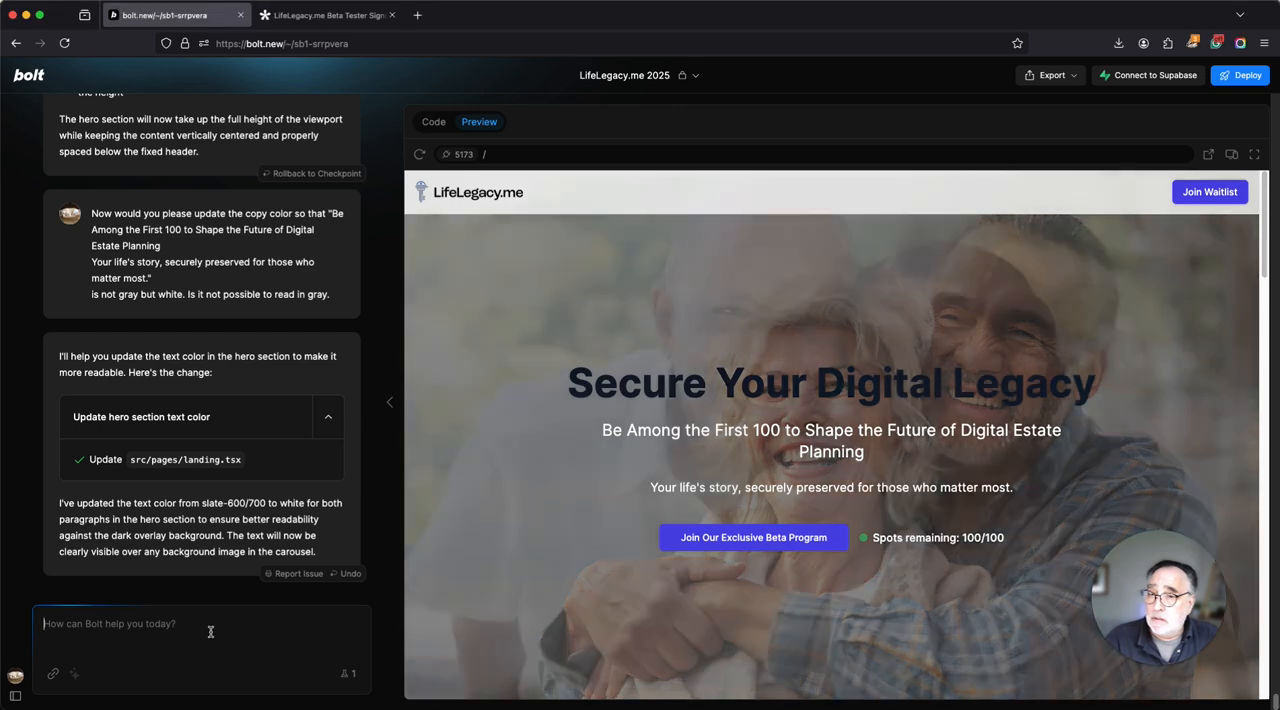
text(We need to change the headine "Secure Your Digital Legacy" color too - it's not readable)
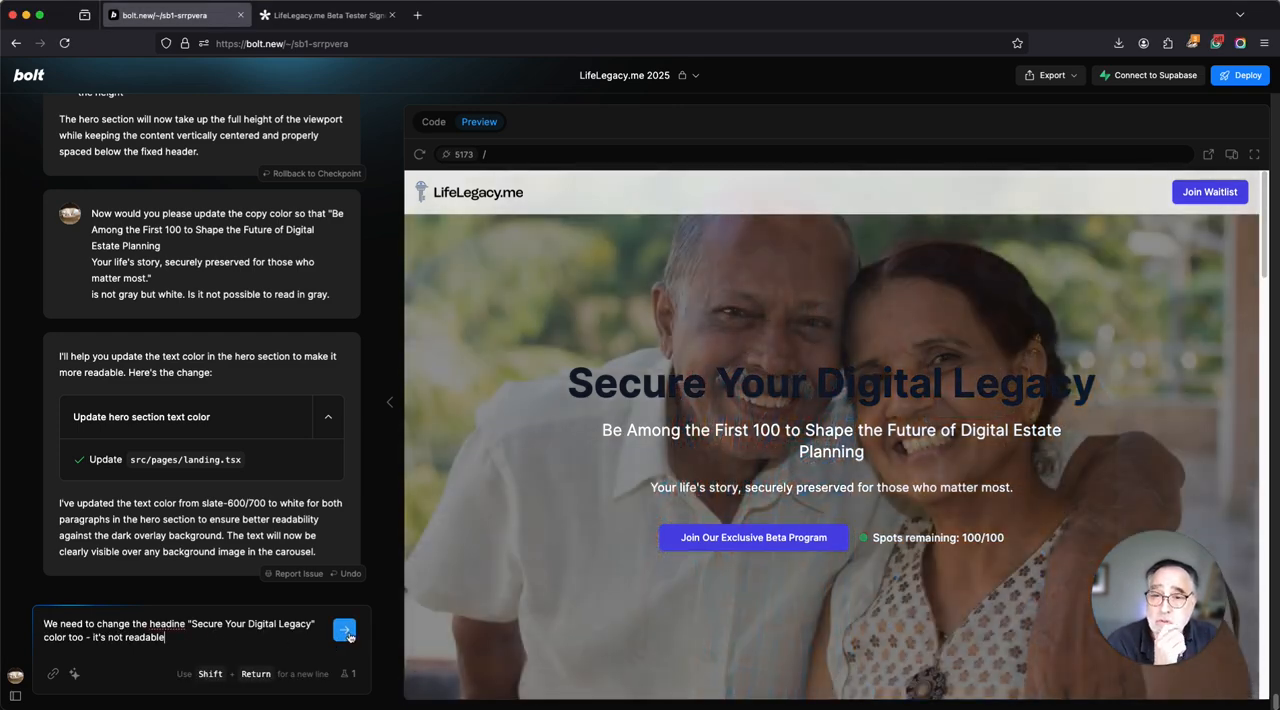
click(346, 633)
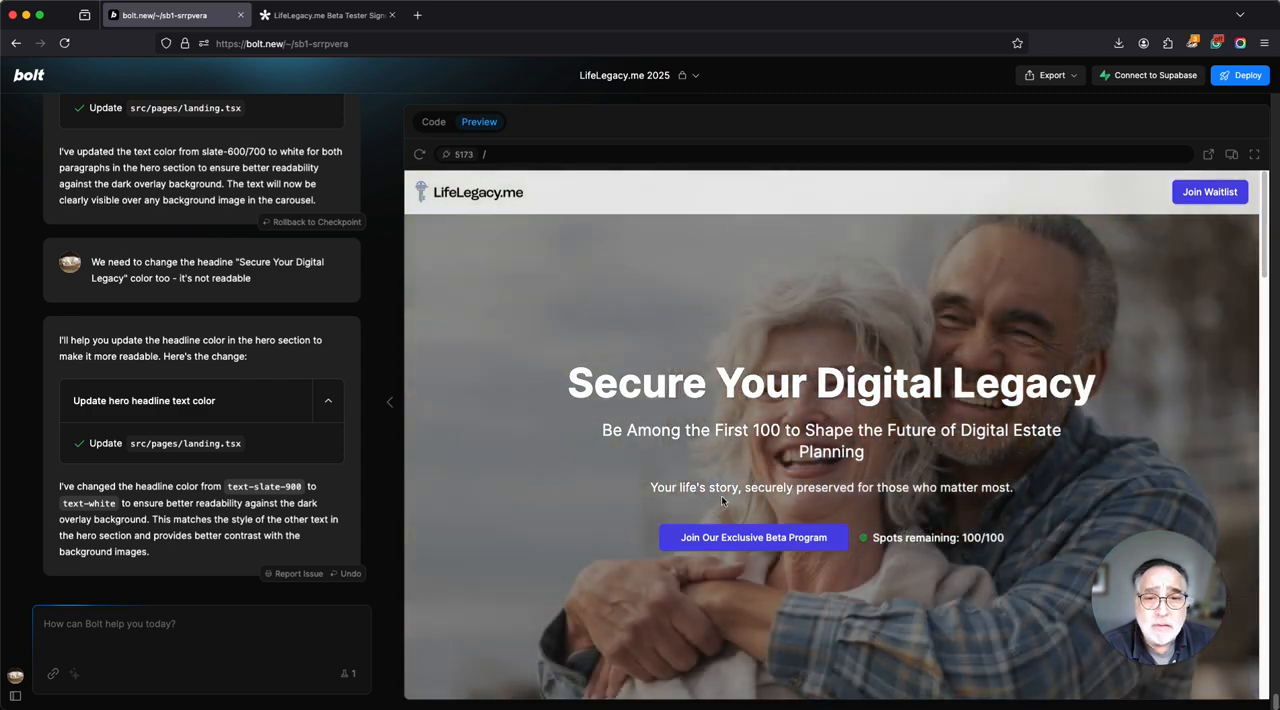
Start a request to change the hero text "Your life's story, securely preserved for those who matter most.".
triple_click(721, 495)
key(super+c)
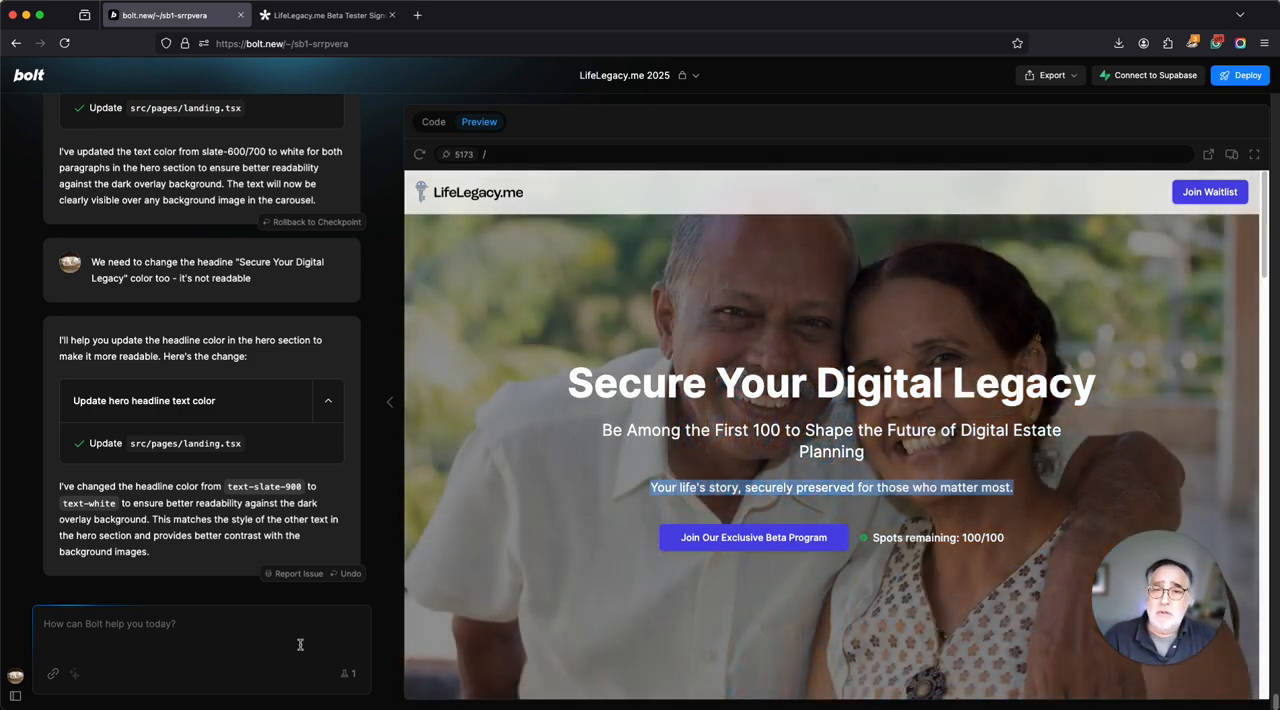
text(Ple)
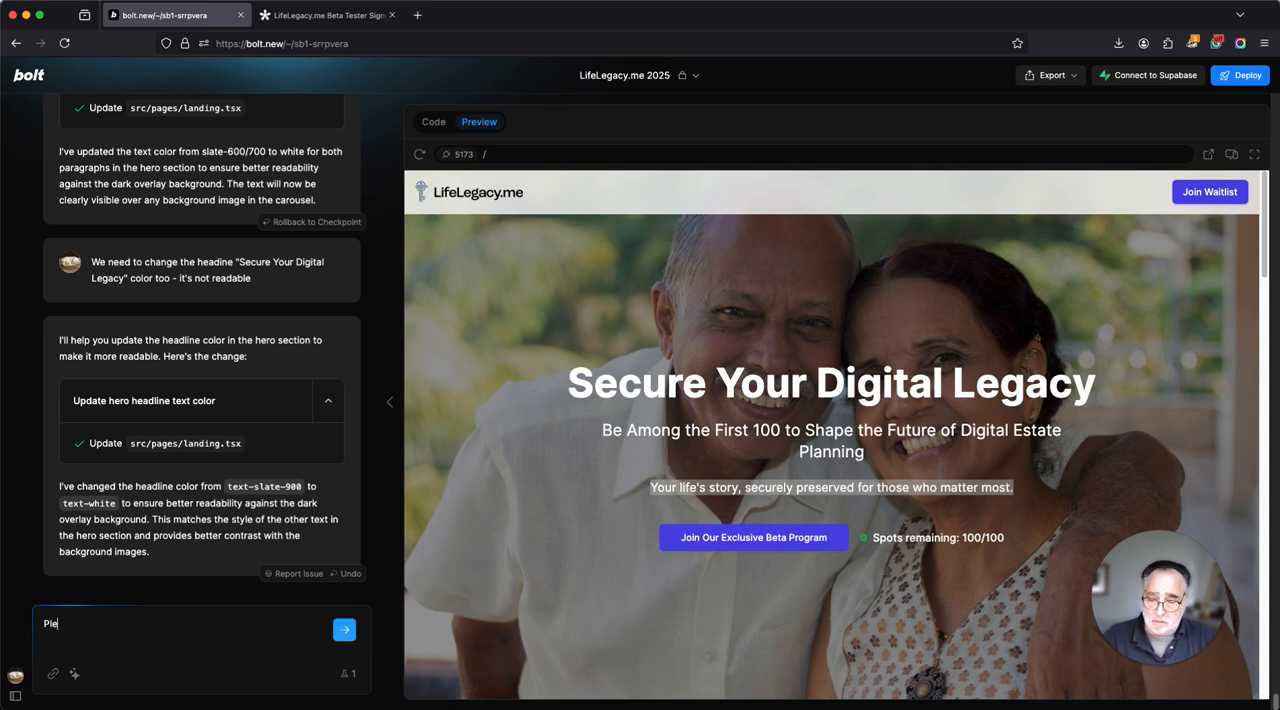
text(ase chang)
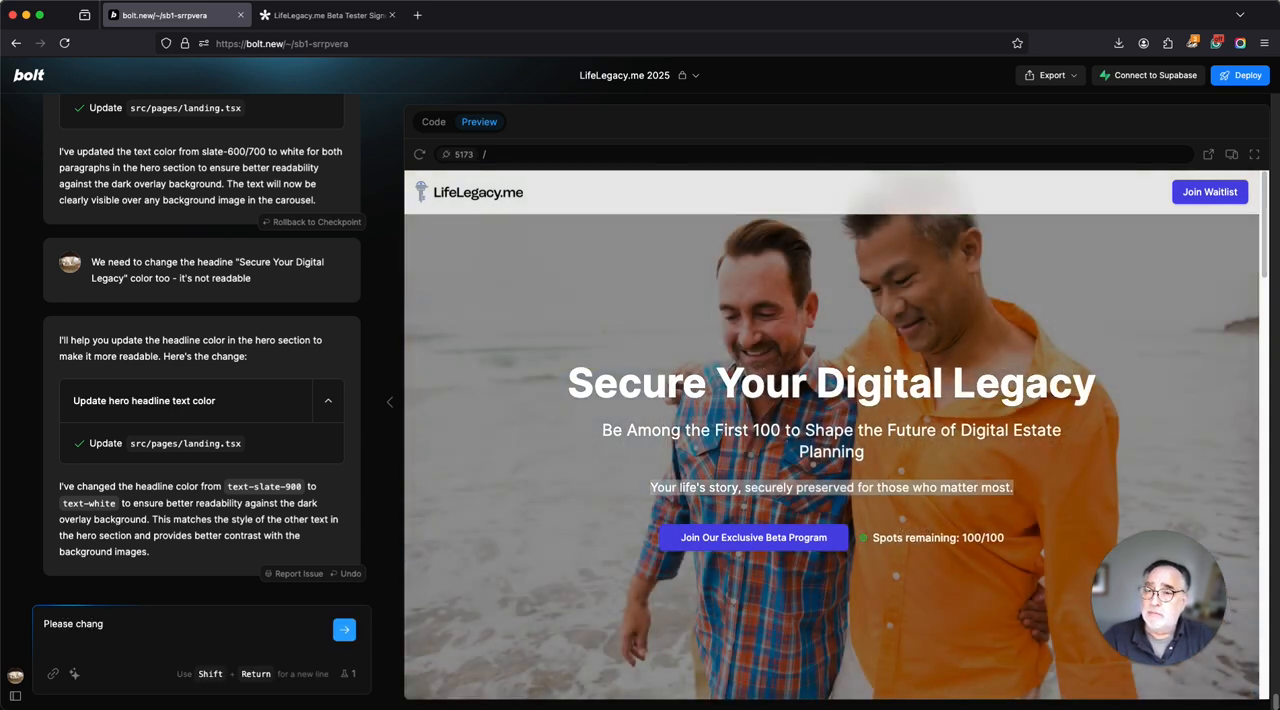
text(e tex)
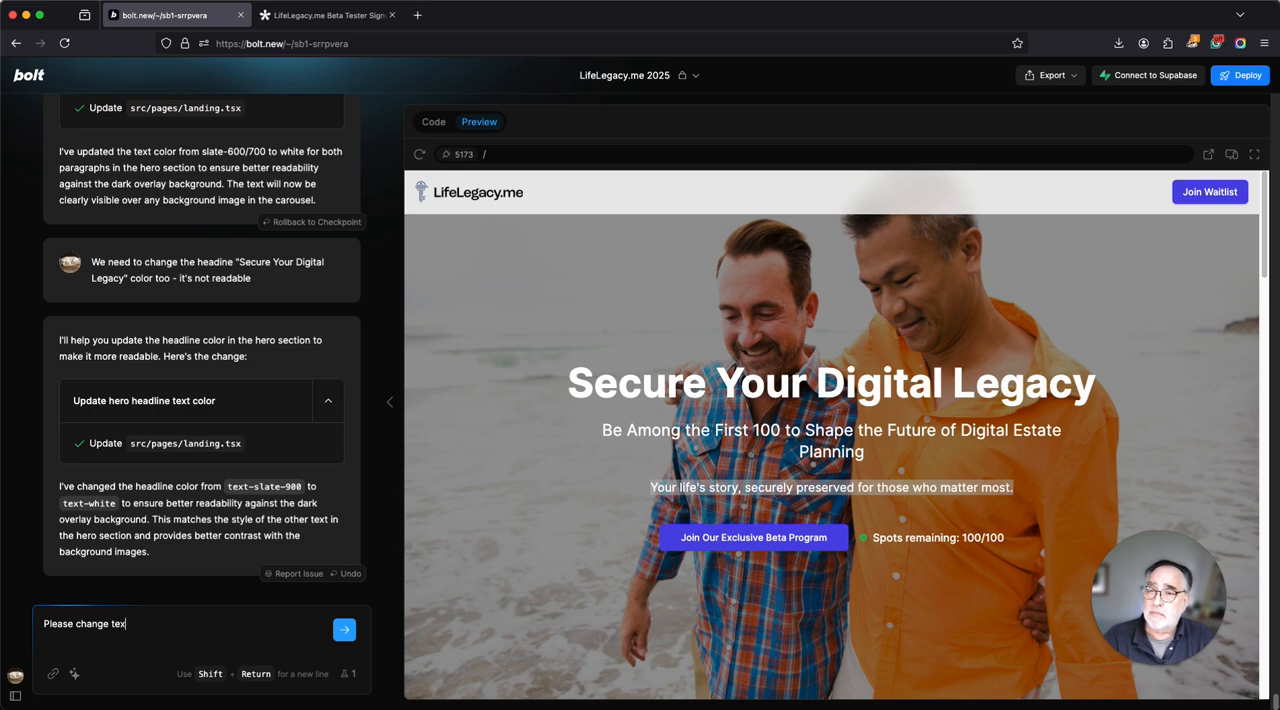
text(t ")
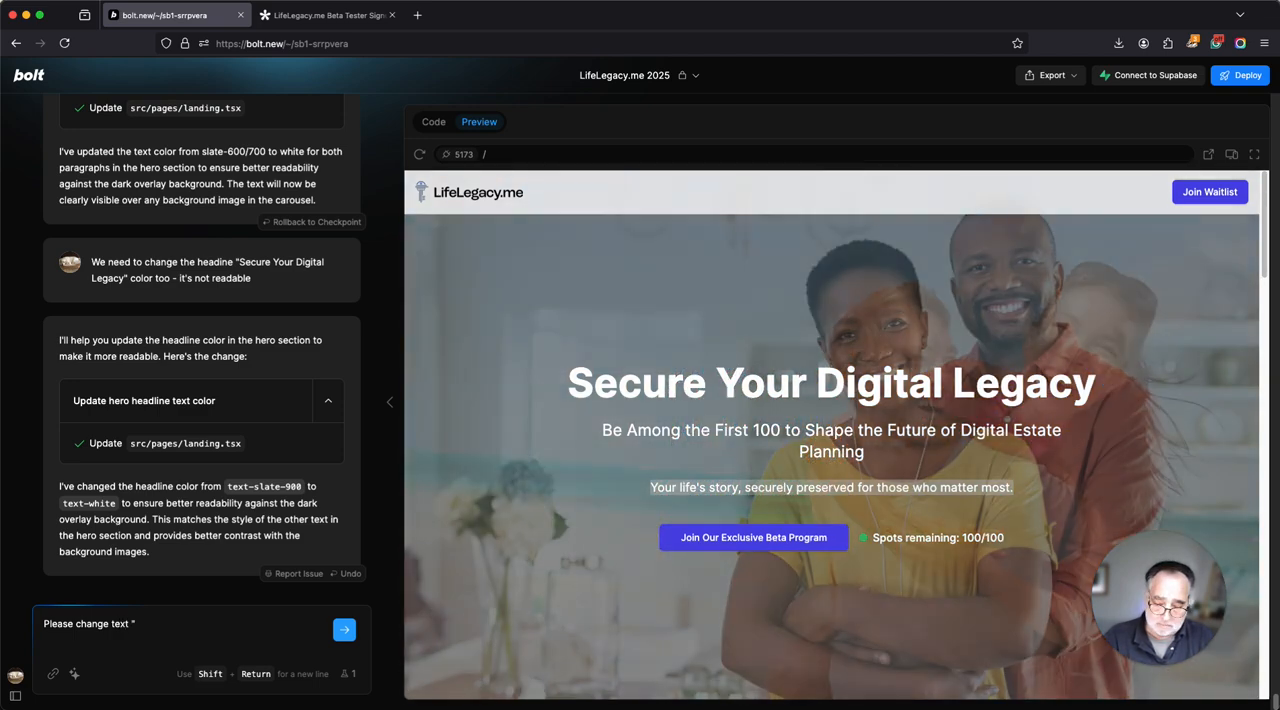
key(super+v)
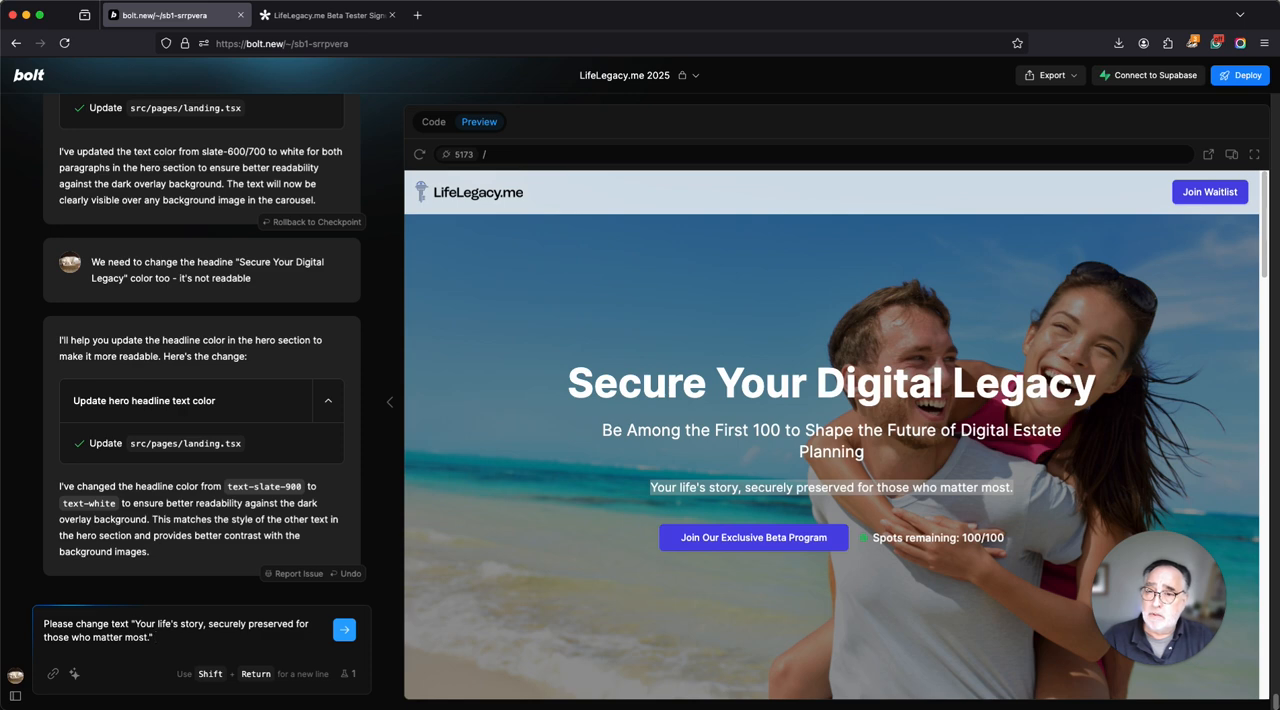
text(for)
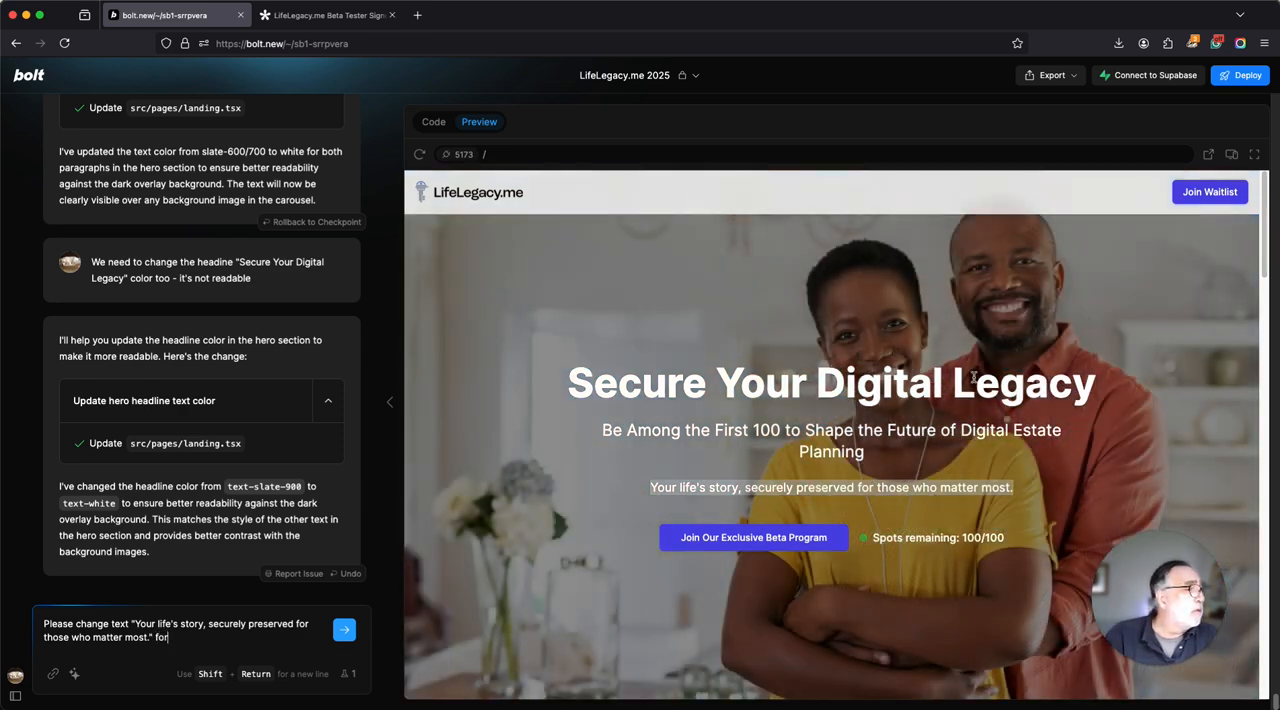
Complete and submit the request with "Use LifeLegacy.me to prepare and protect yourself AND your loved ones for one of life's most important transitions.".
key(super+Tab)
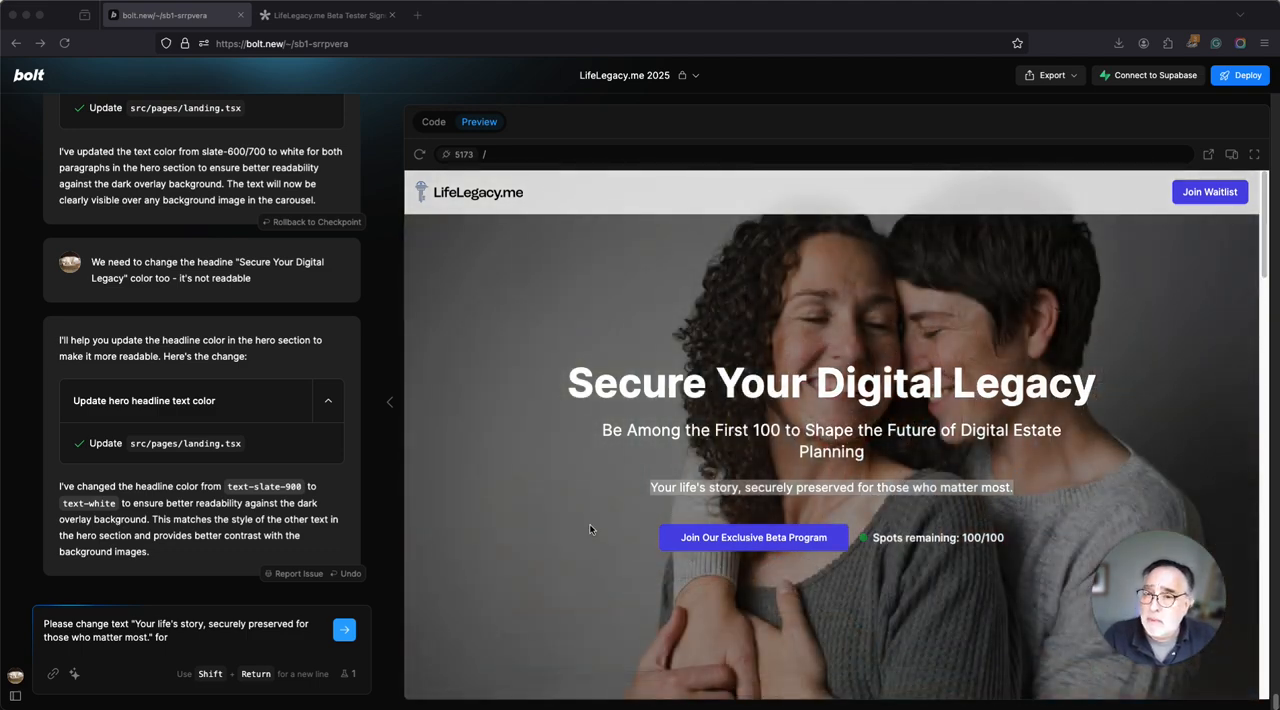
click(254, 637)
text("Use LifeLegacy.me to prepare and protect yourself AND your loved ones for one of life's most important transitions.")
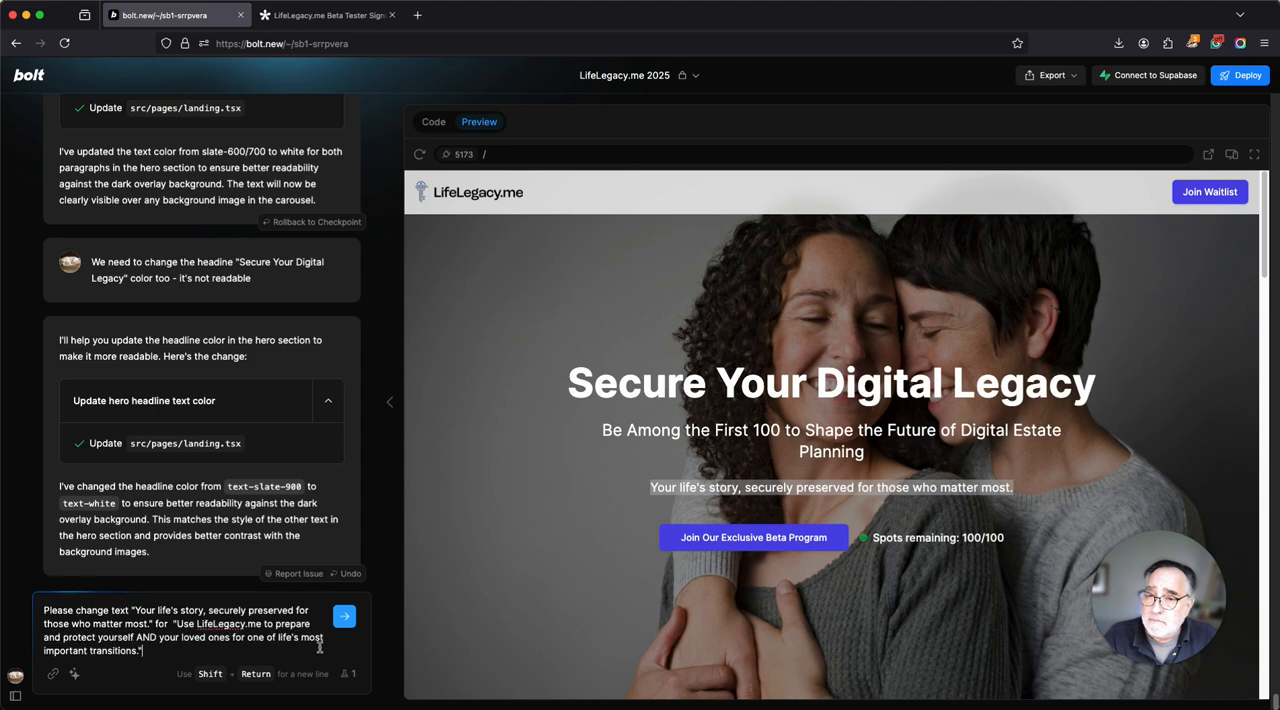
click(346, 615)
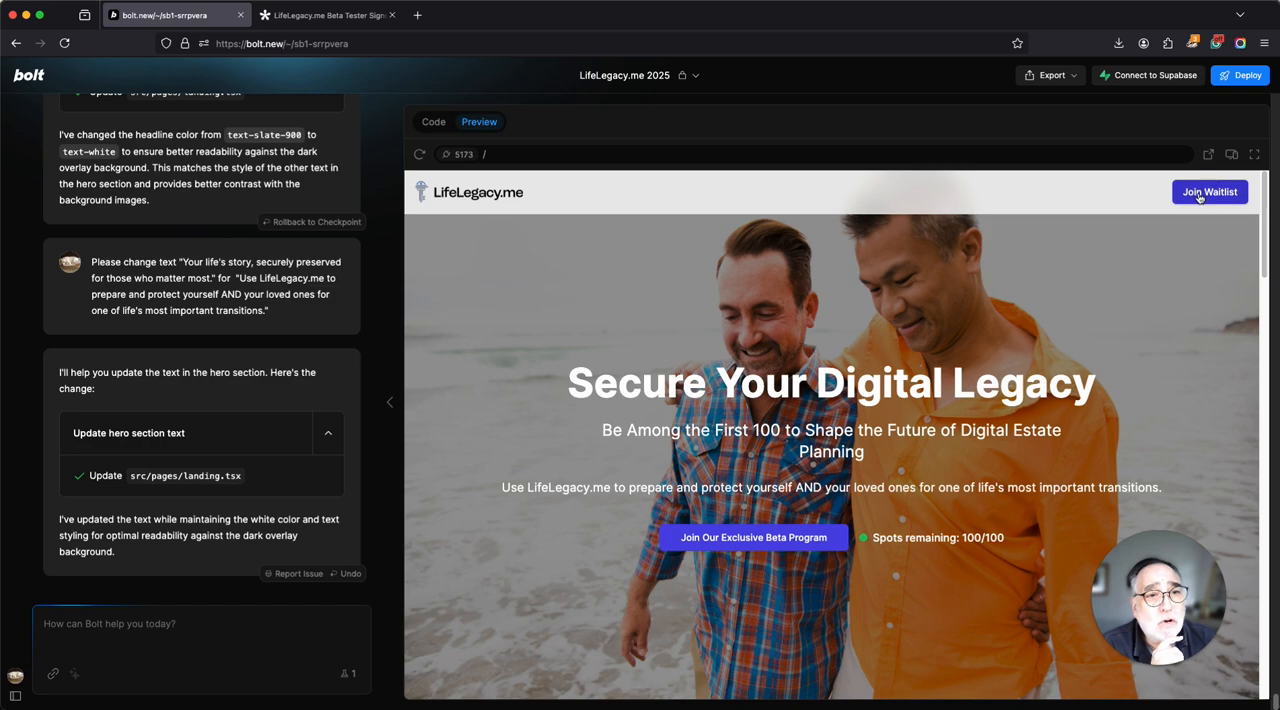
Review the landing page sections below the hero, including the beta program, Beta Advantage and their call to action buttons.
scroll(893, 435, down, 10)
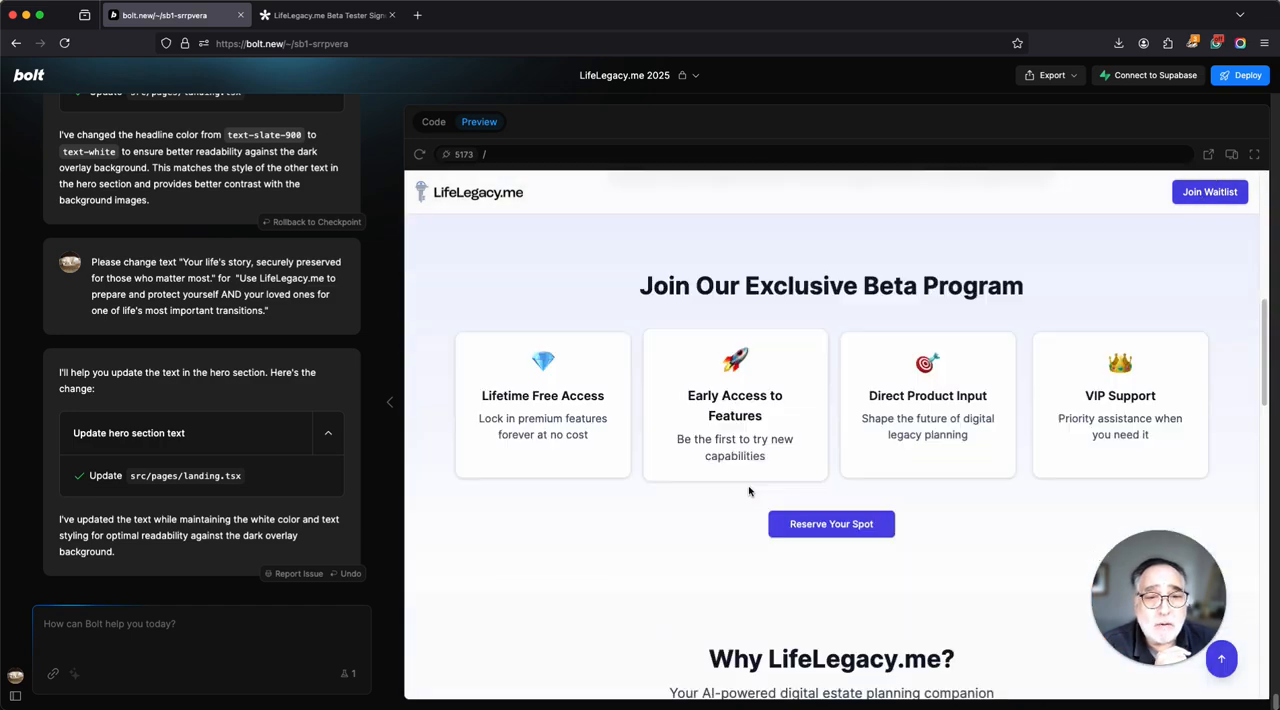
scroll(785, 438, down, 5)
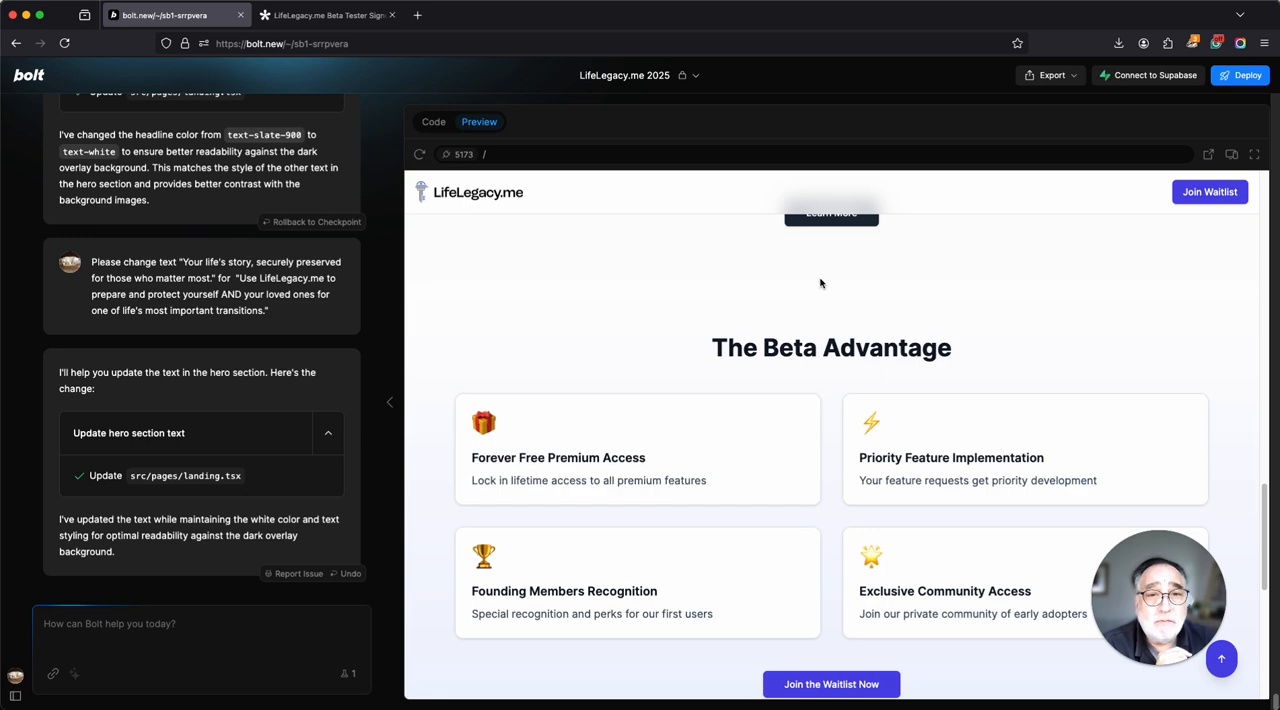
scroll(810, 362, down, 7)
scroll(820, 340, up, 3)
scroll(830, 541, up, 20)
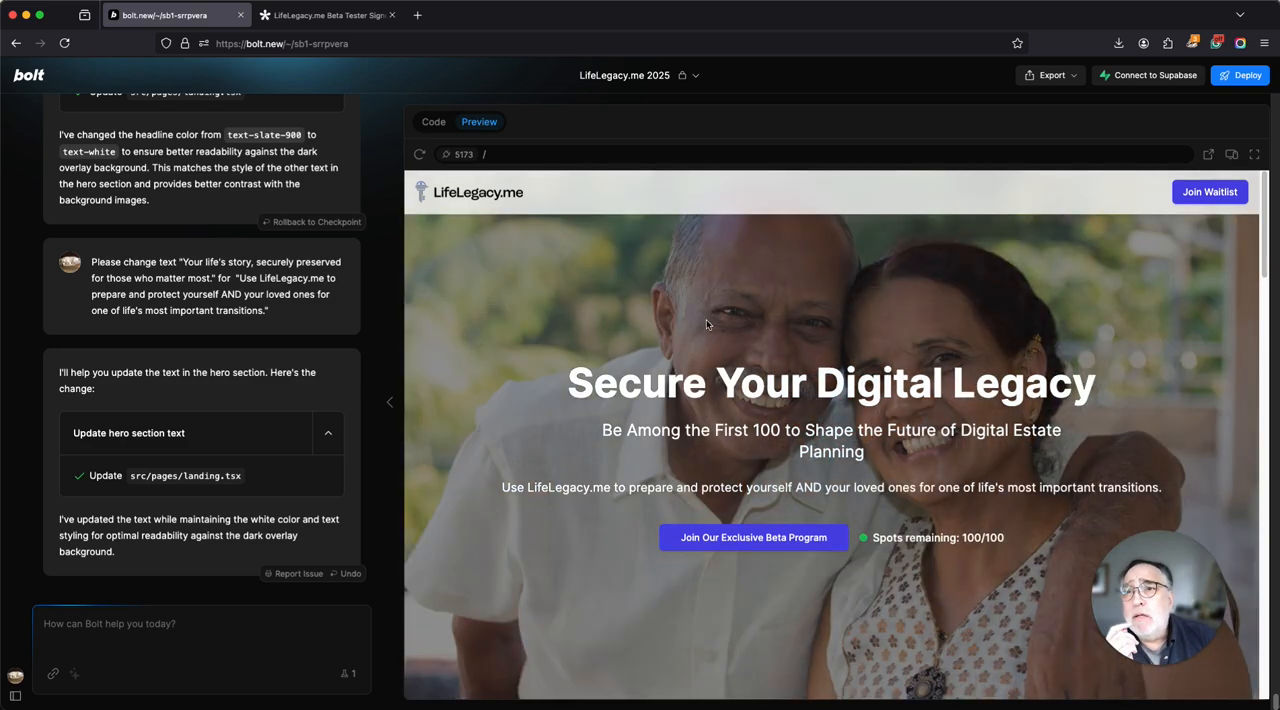
Switch to Tally and review the LifeLegacy.me Beta Tester Signup form's intro copy, questions and thank-you page.
click(333, 16)
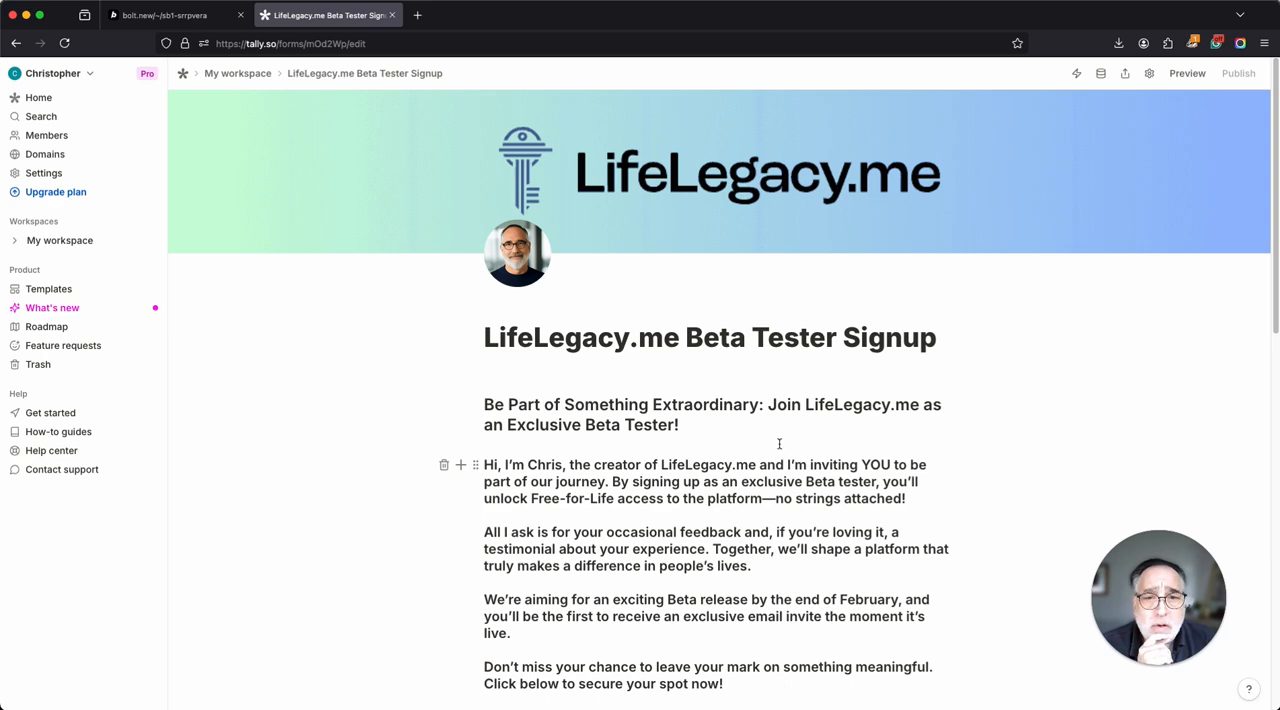
scroll(730, 436, down, 10)
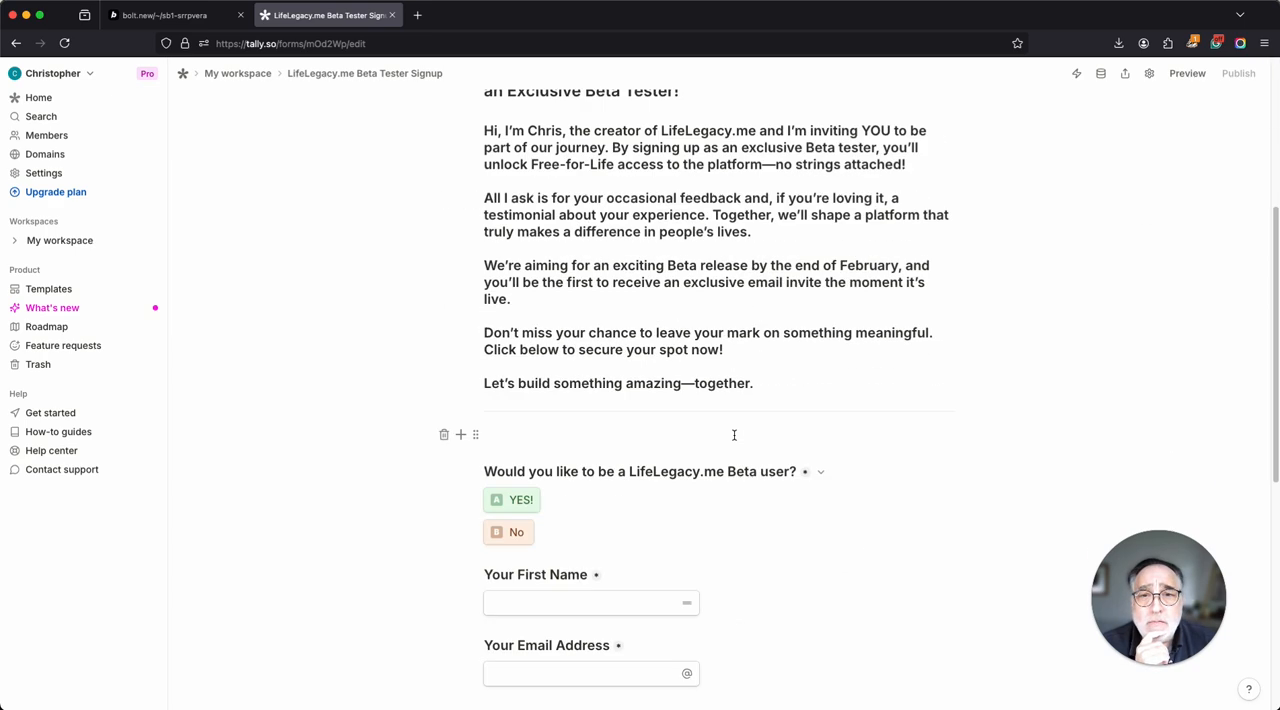
scroll(735, 436, down, 7)
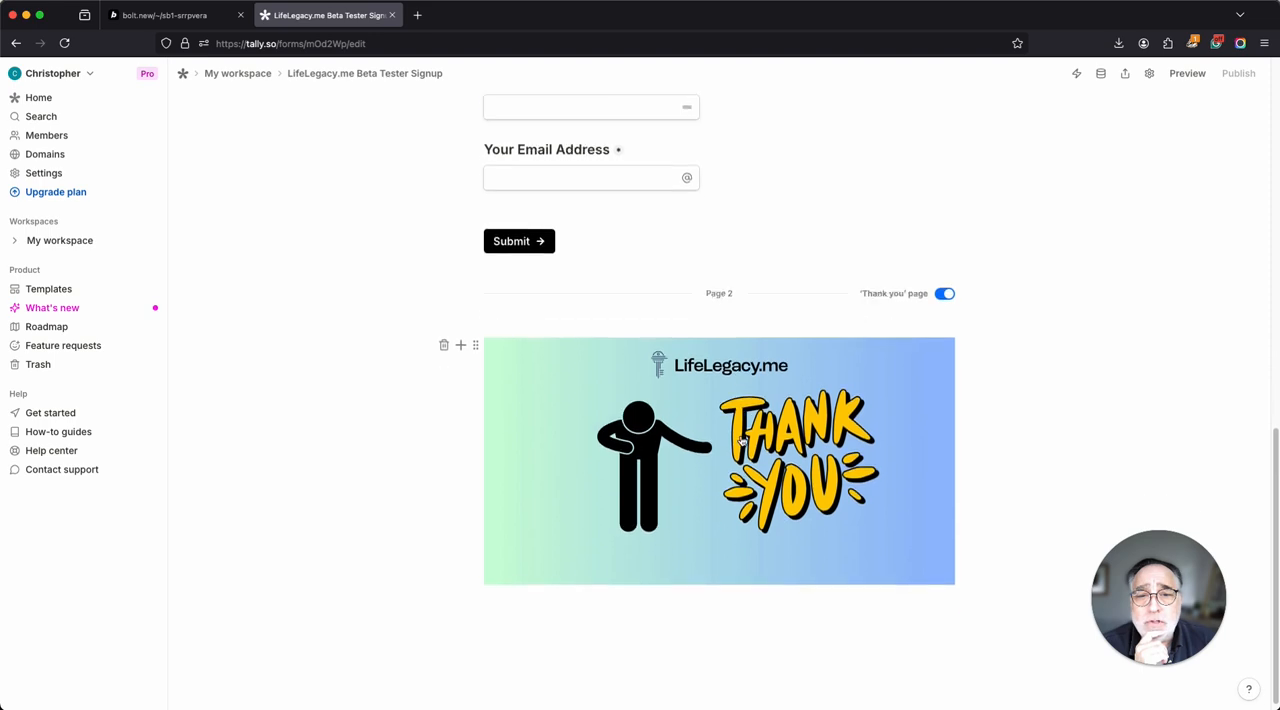
scroll(789, 440, up, 6)
scroll(789, 440, up, 10)
scroll(788, 440, down, 6)
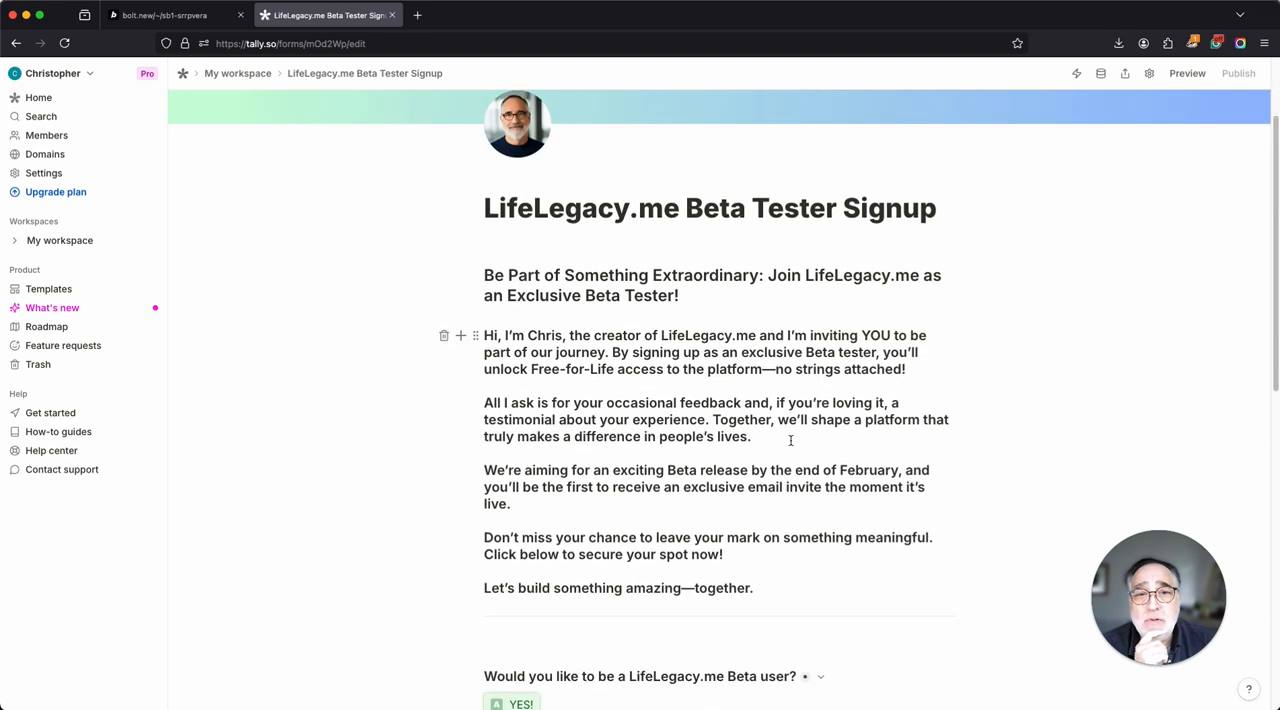
scroll(789, 440, down, 5)
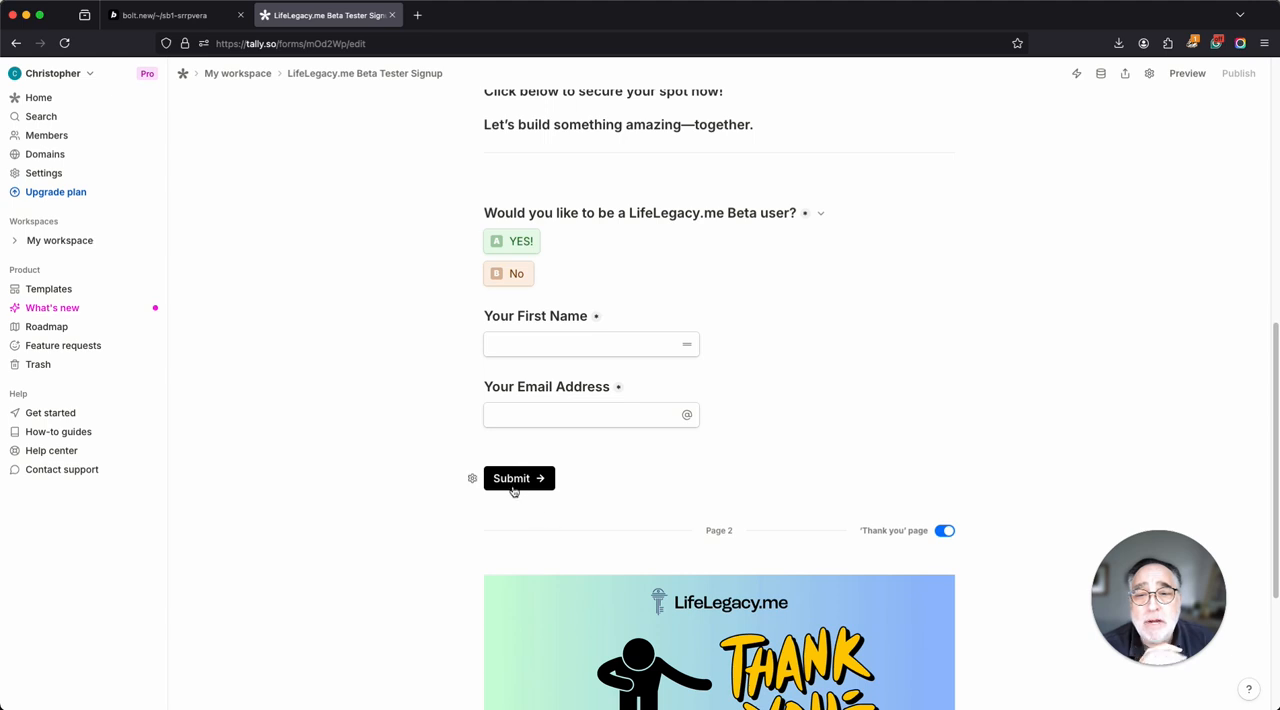
Look through the signup form's settings, submissions and sharing options, and copy its share link.
click(1148, 74)
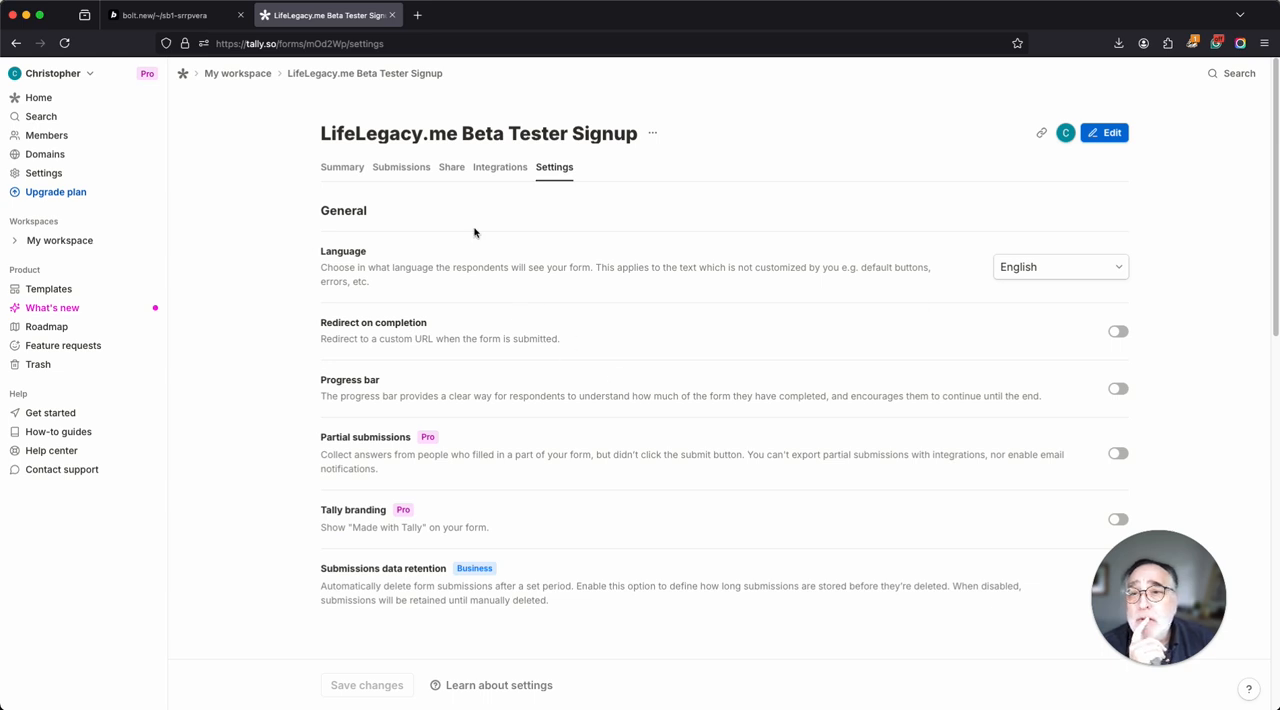
click(404, 167)
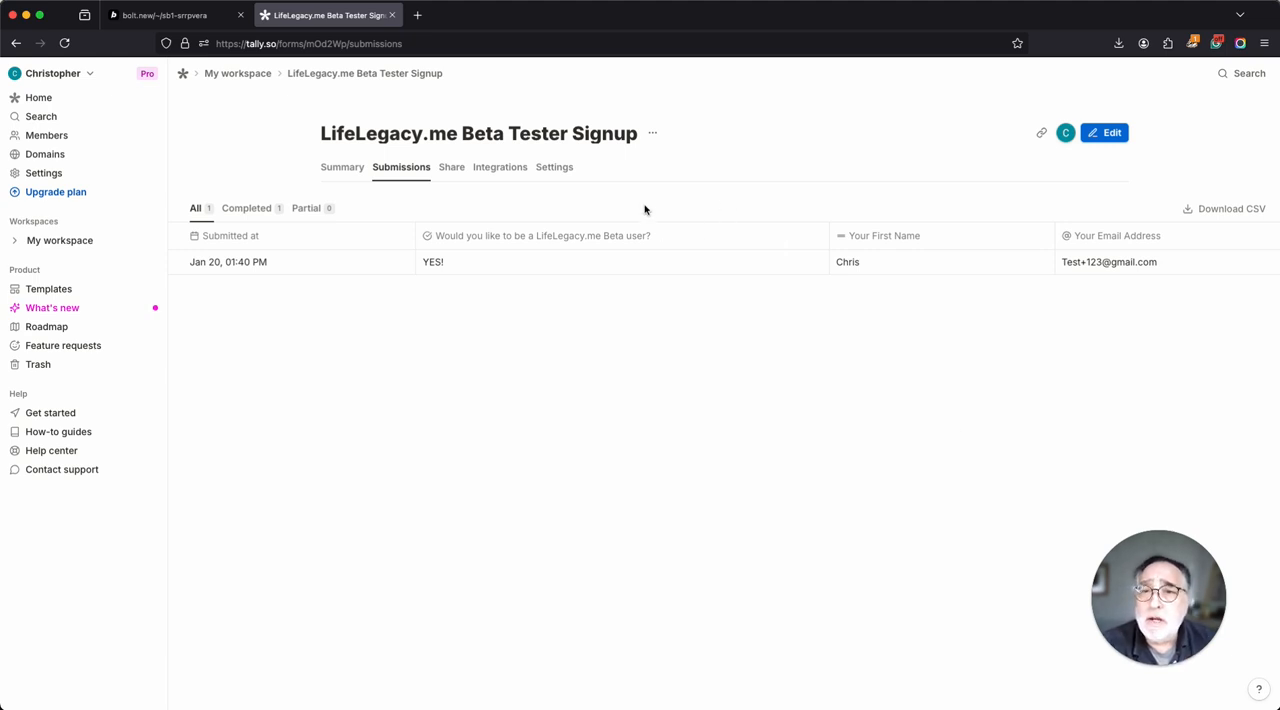
click(456, 170)
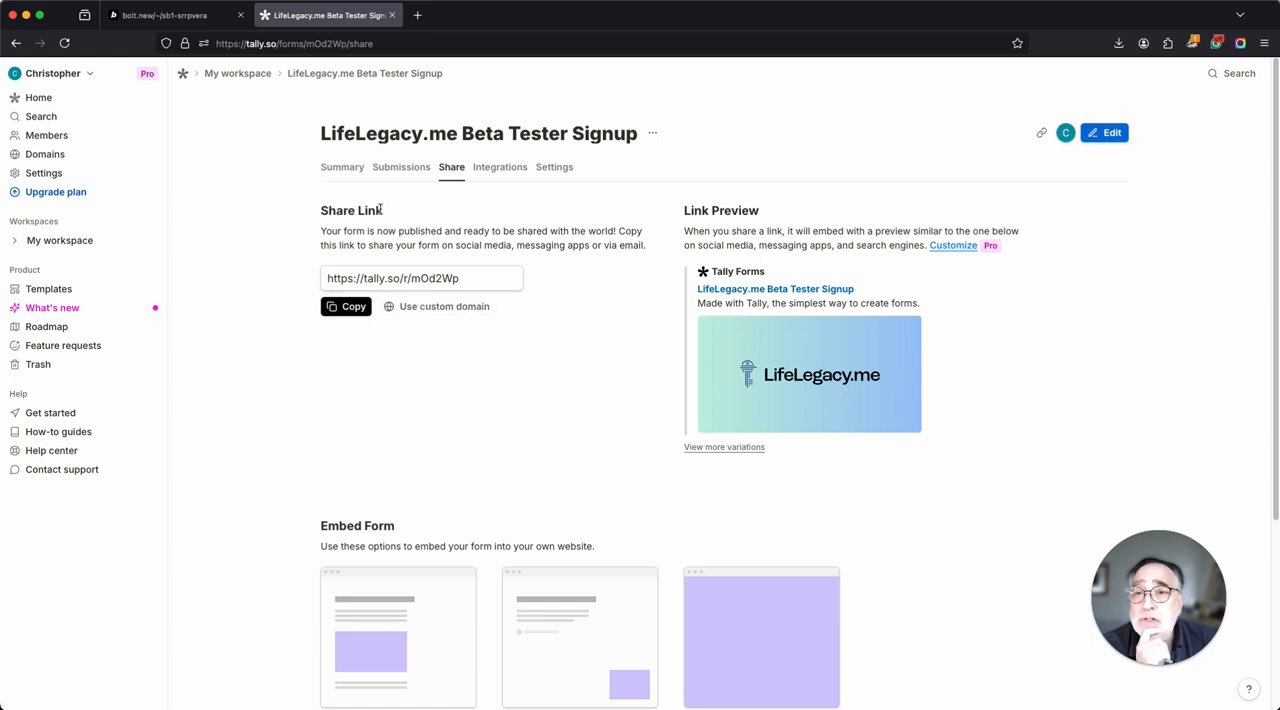
scroll(516, 240, down, 3)
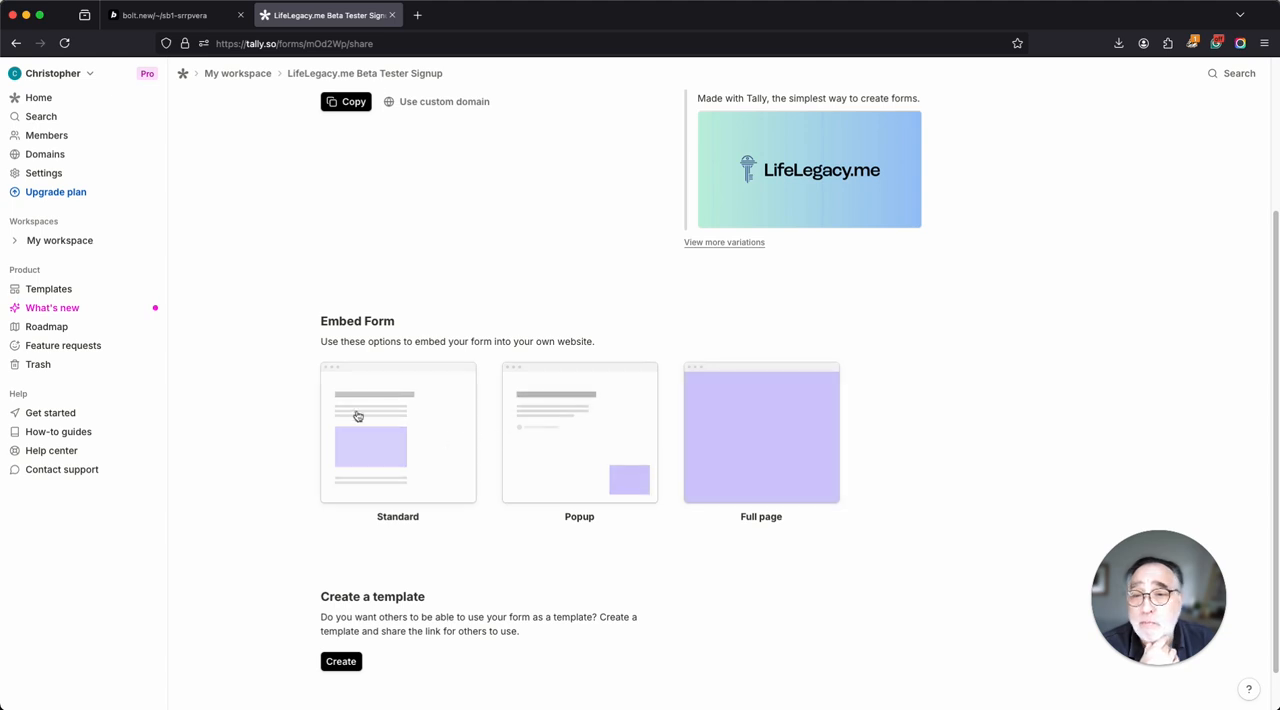
scroll(569, 421, up, 3)
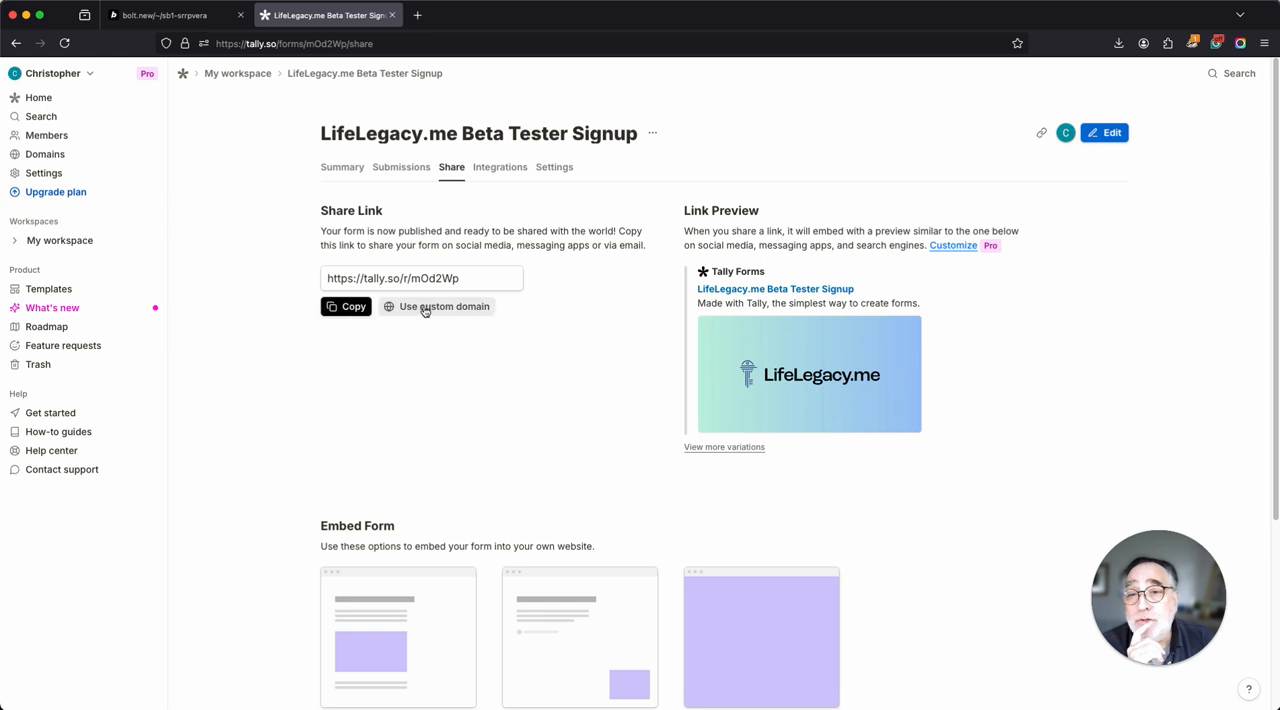
click(357, 307)
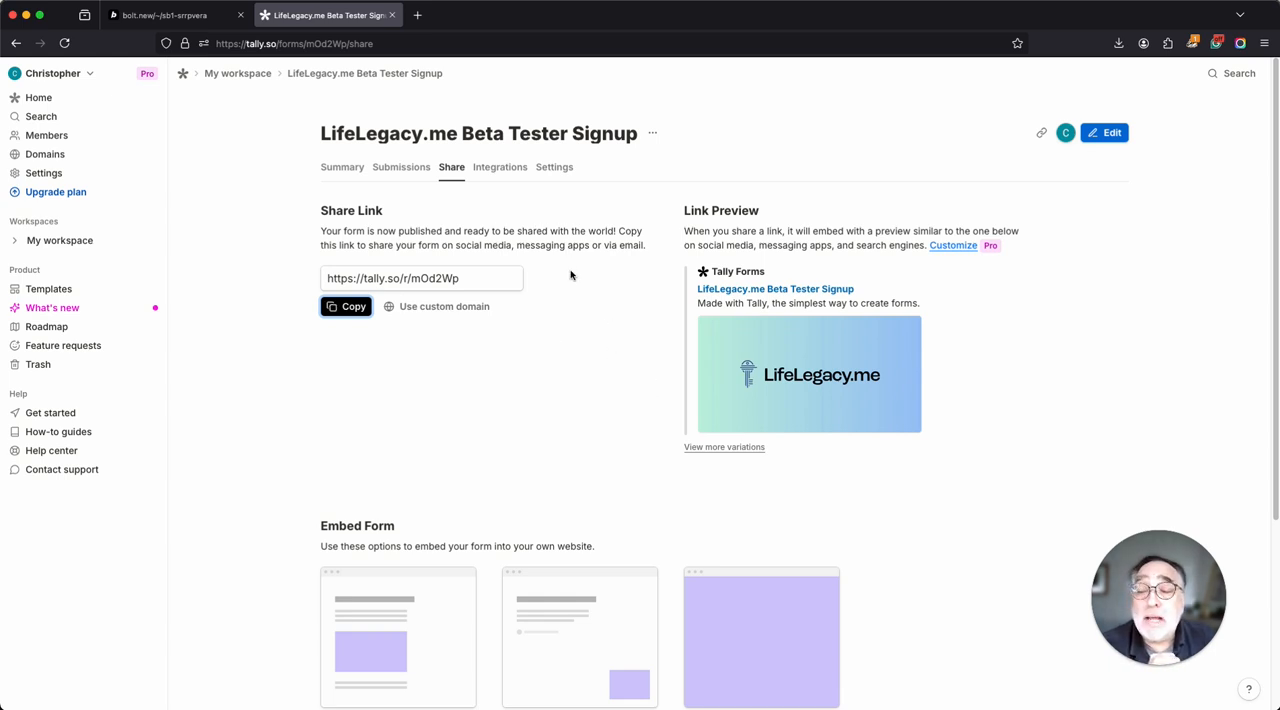
click(190, 16)
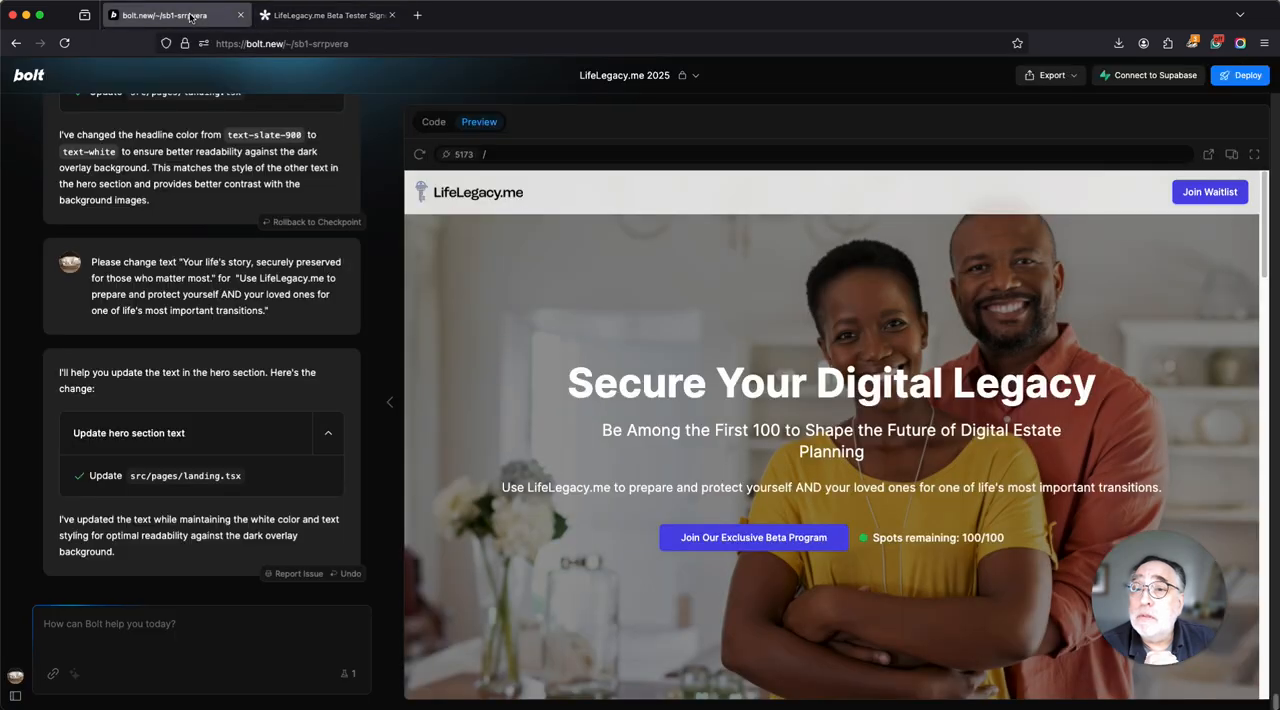
click(221, 642)
text(Please add this link)
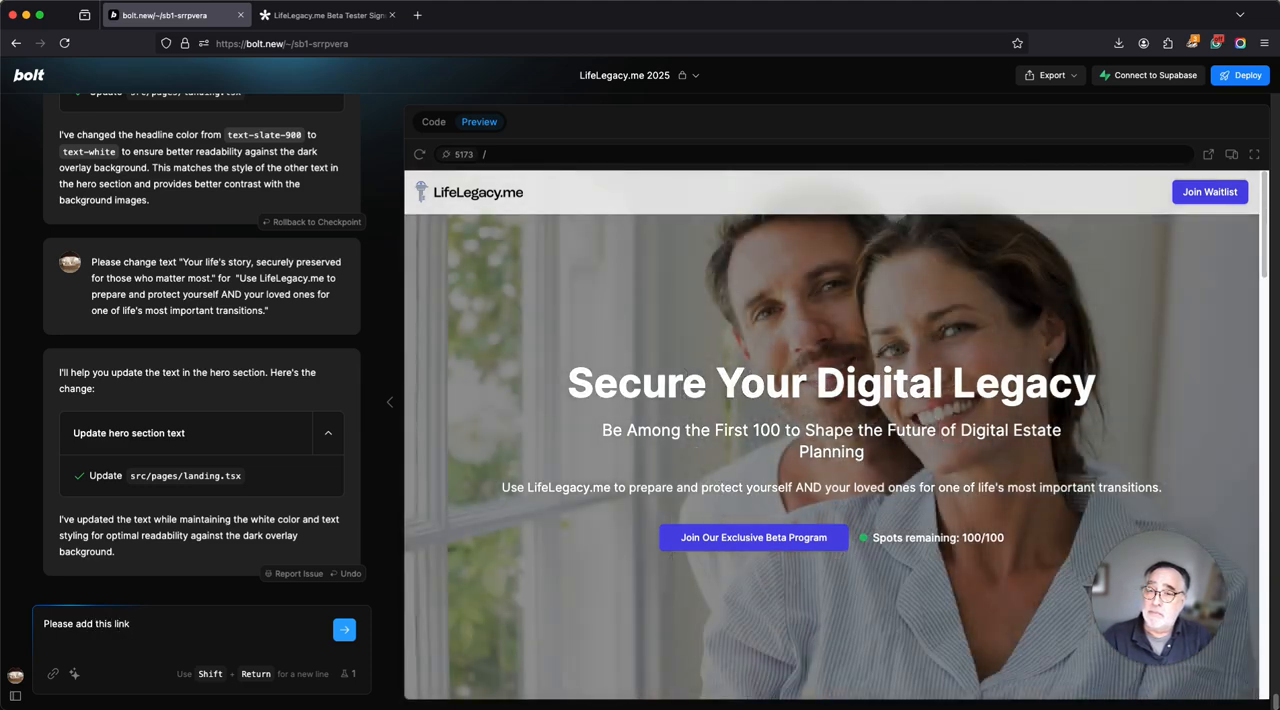
text( to the ca)
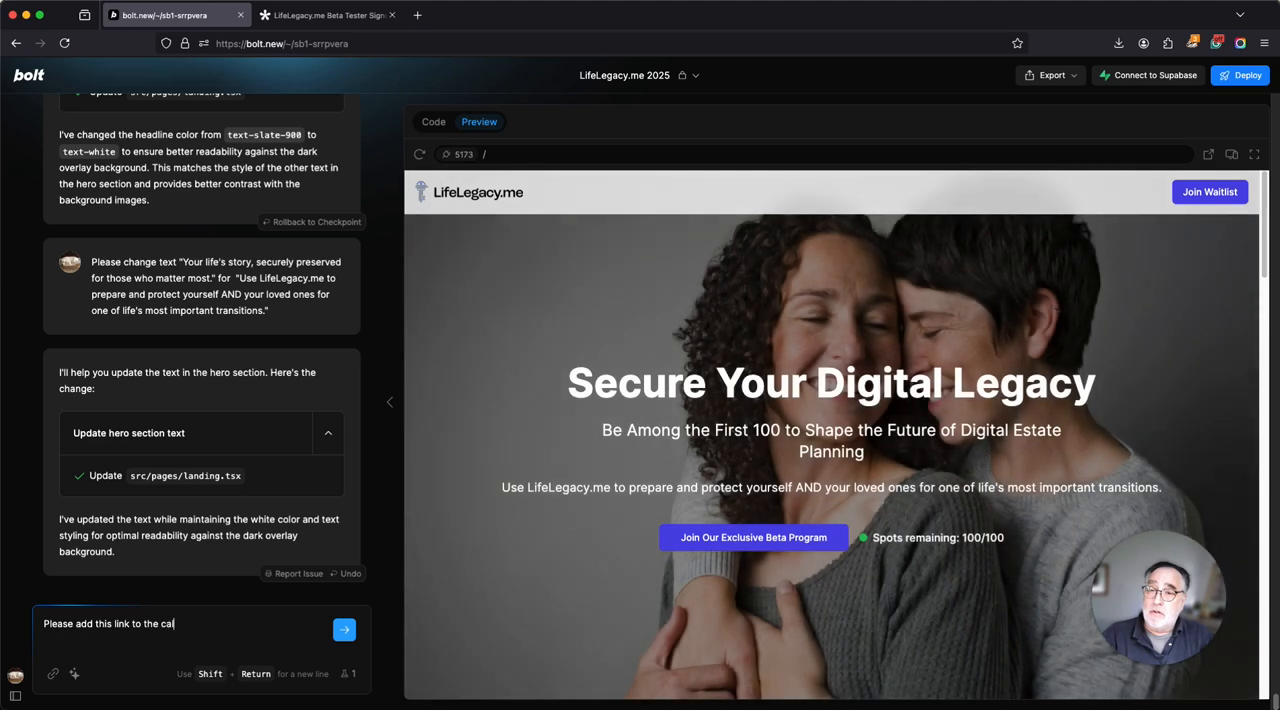
text(ll to action b)
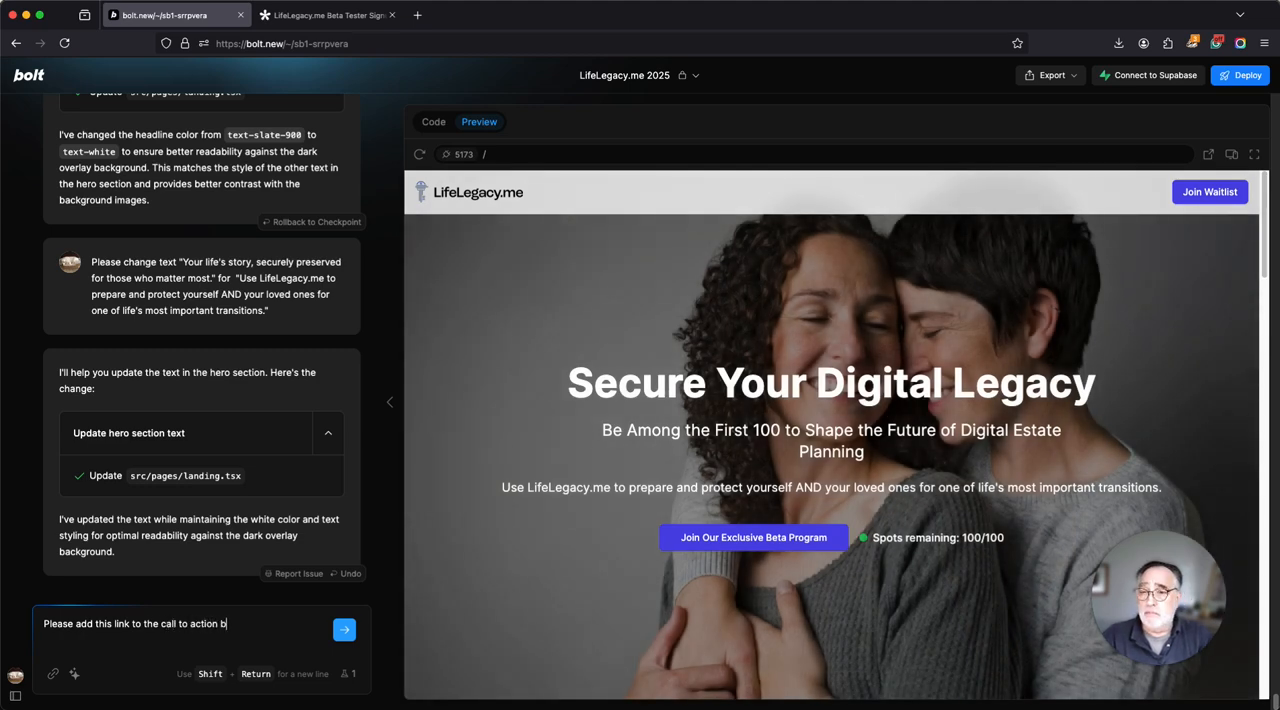
text(uttons)
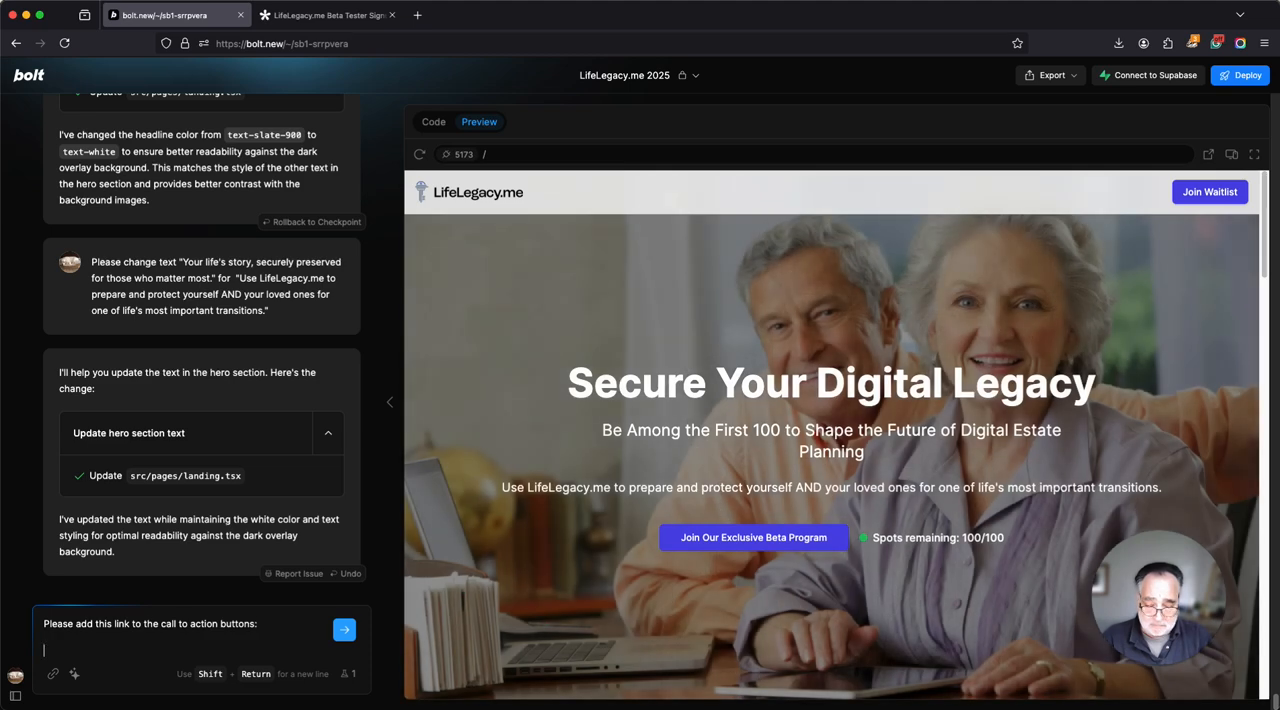
text(:)
key(shift+Return)
key(shift+Return)
key(super+v)
click(350, 634)
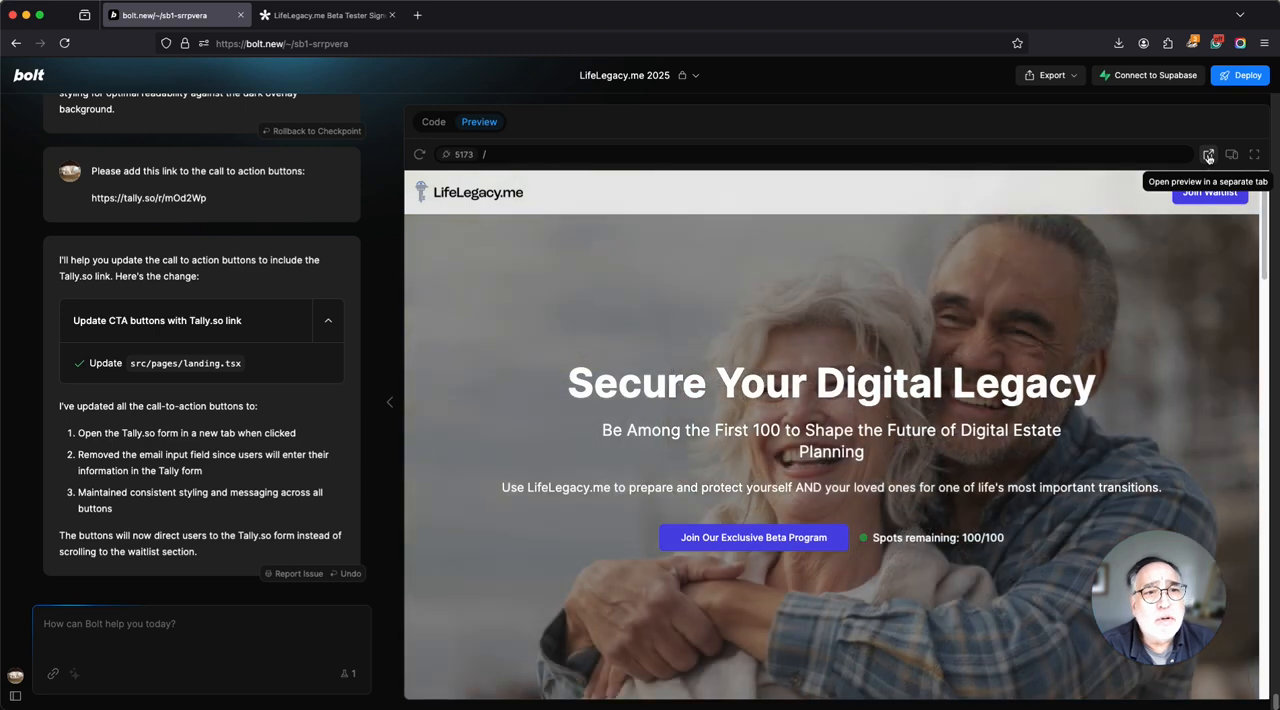
Open the preview in a separate tab and test the Join Waitlist and Join Our Exclusive Beta Program buttons.
click(1208, 155)
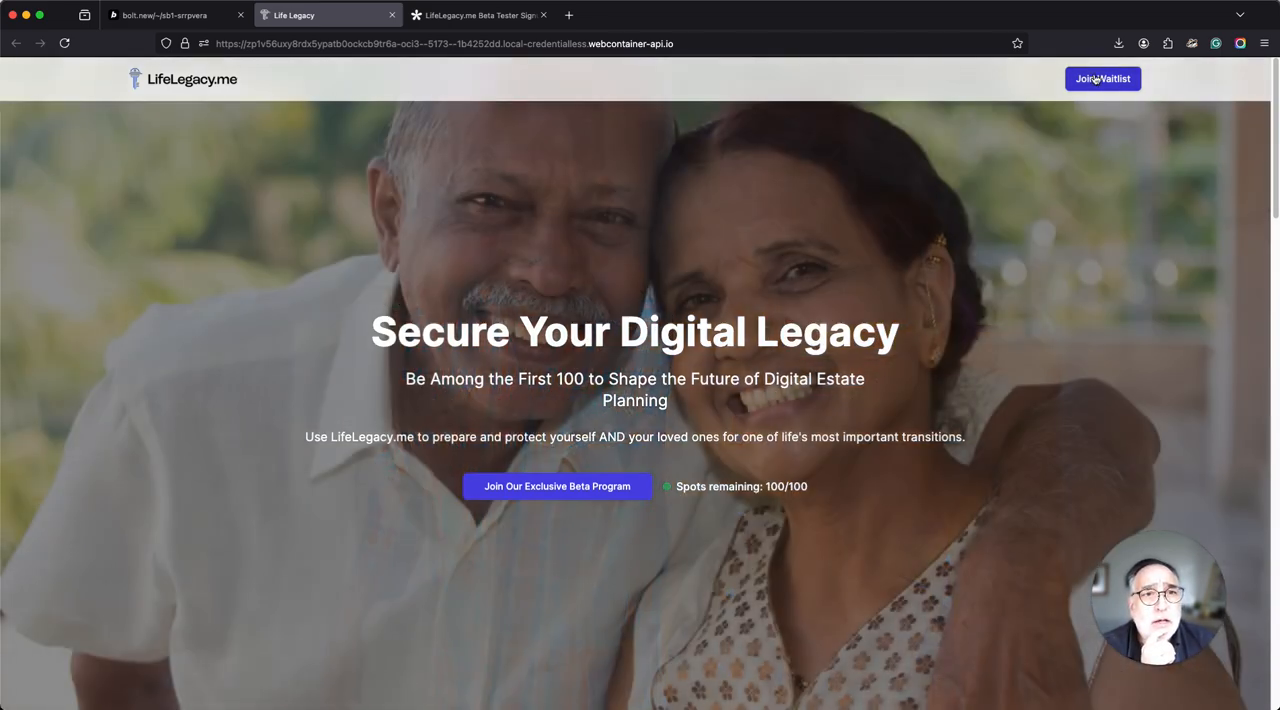
click(1097, 79)
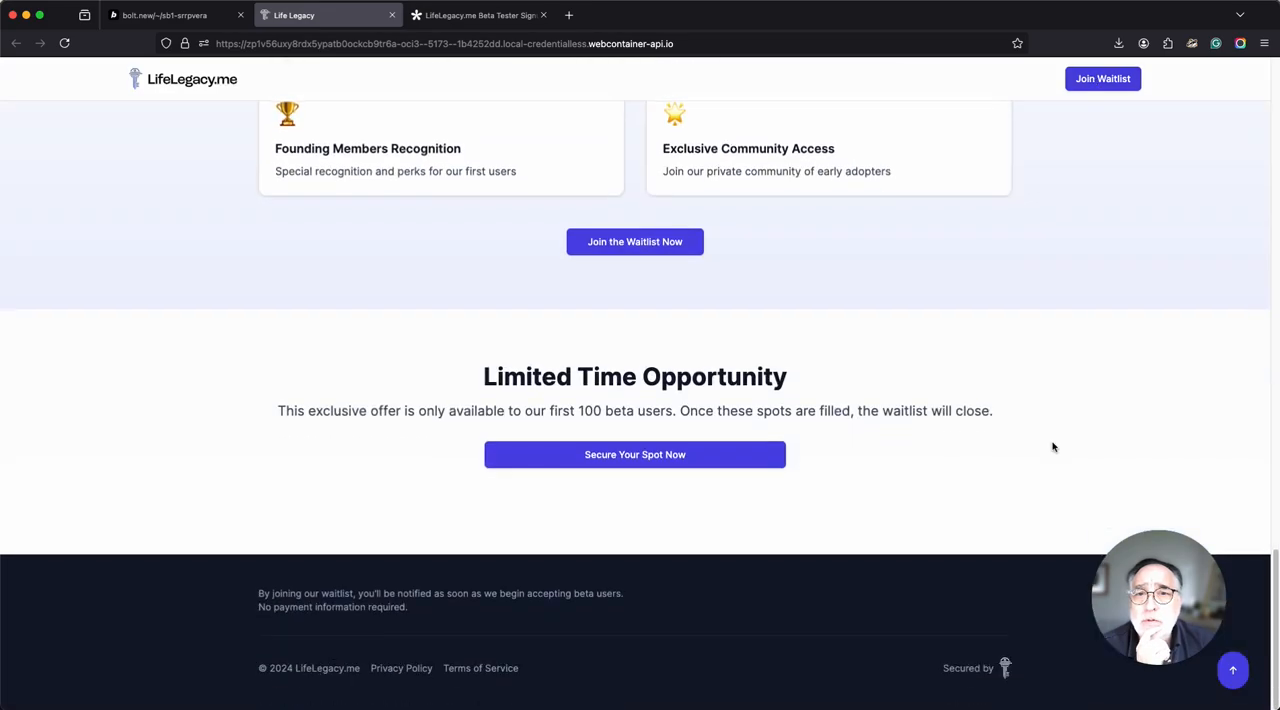
scroll(900, 380, up, 3)
scroll(870, 330, up, 10)
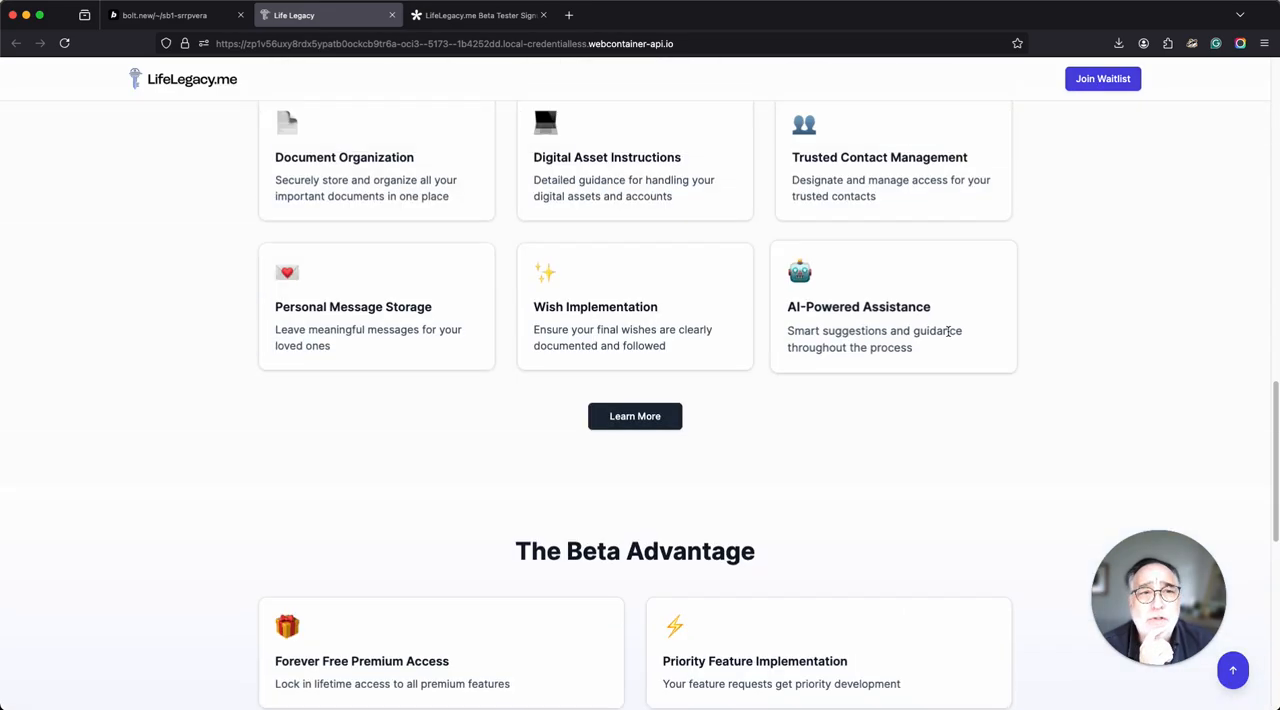
scroll(995, 344, up, 3)
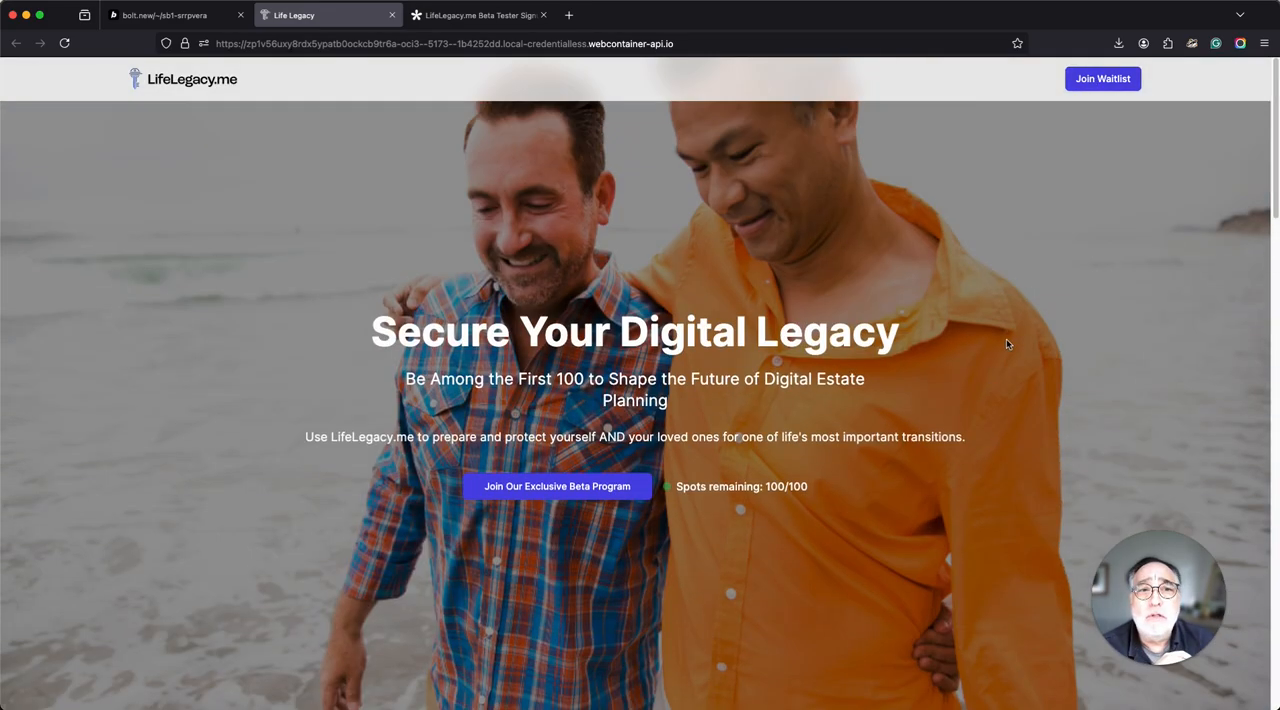
click(542, 490)
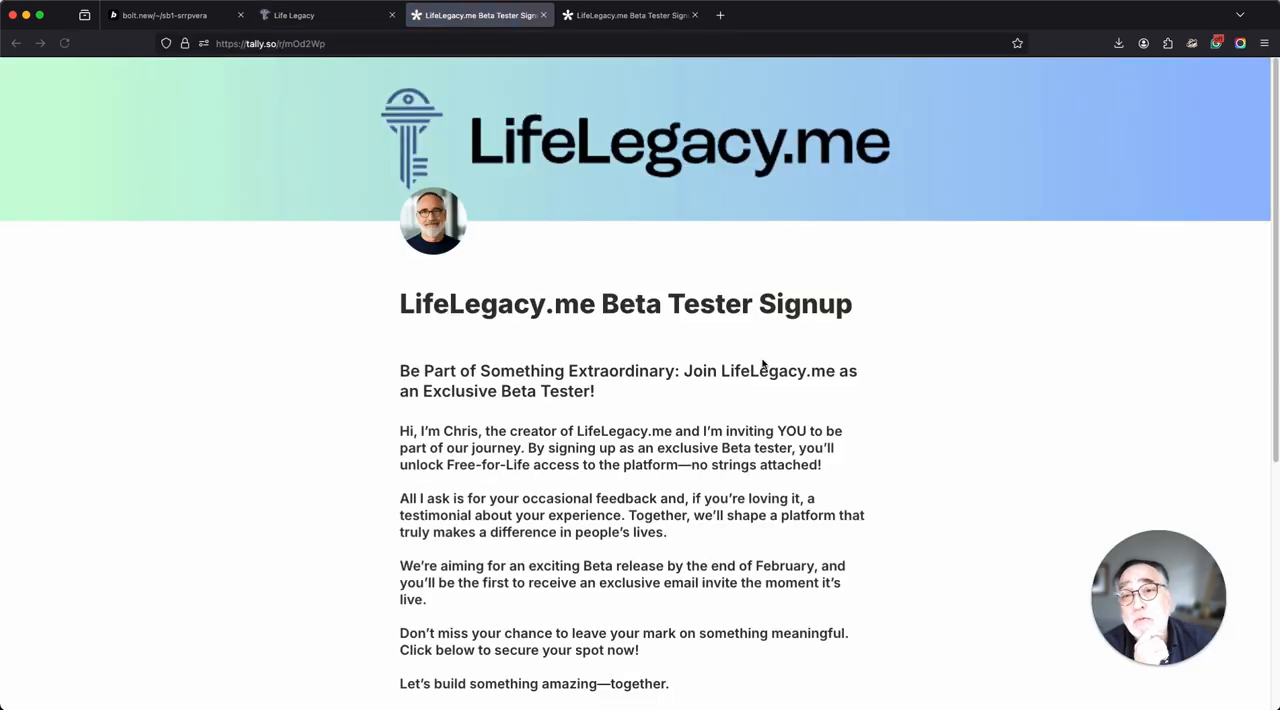
scroll(760, 360, down, 5)
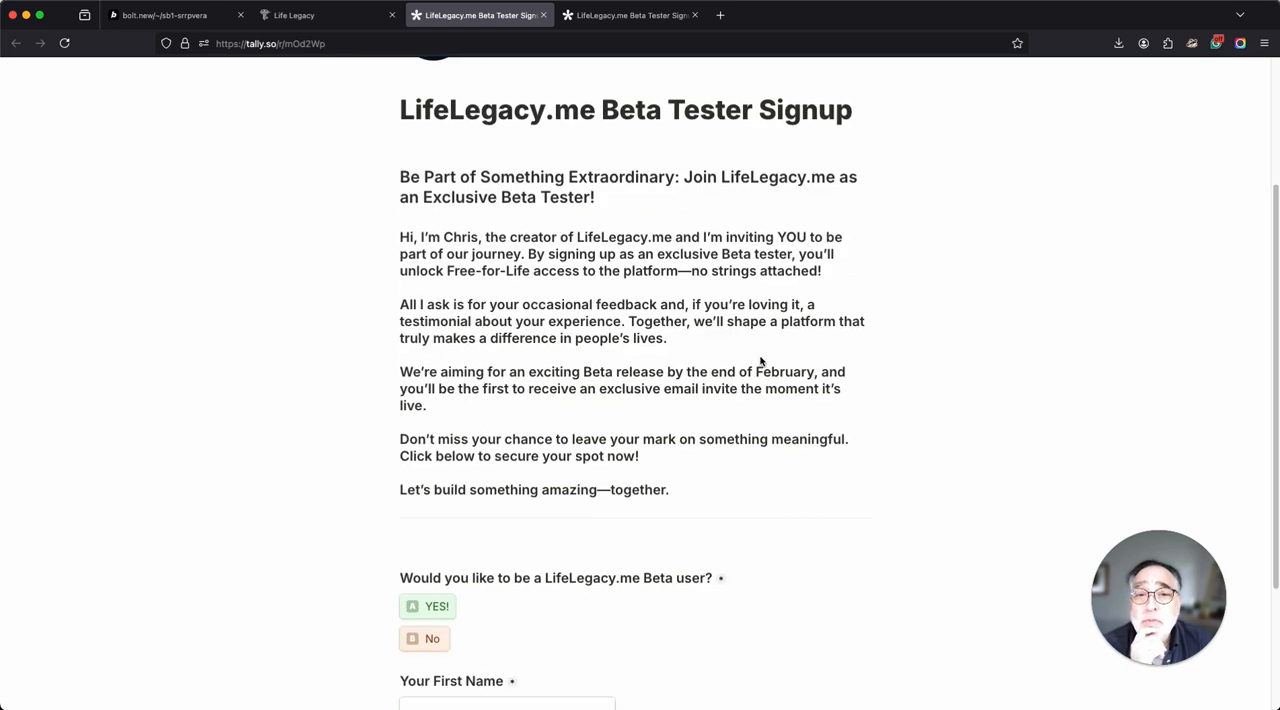
Submit the signup form with YES!, first name "Test 2" and a test email address, and check the form's submissions in Tally.
click(429, 422)
click(454, 525)
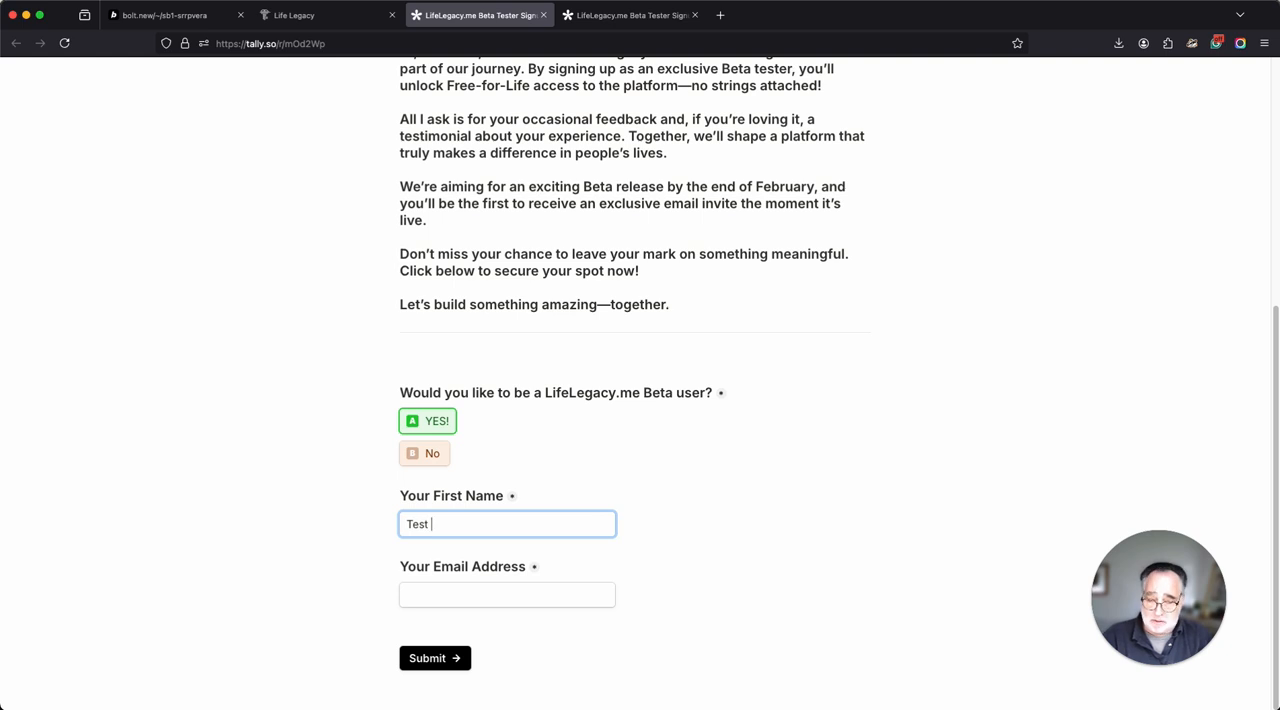
click(437, 593)
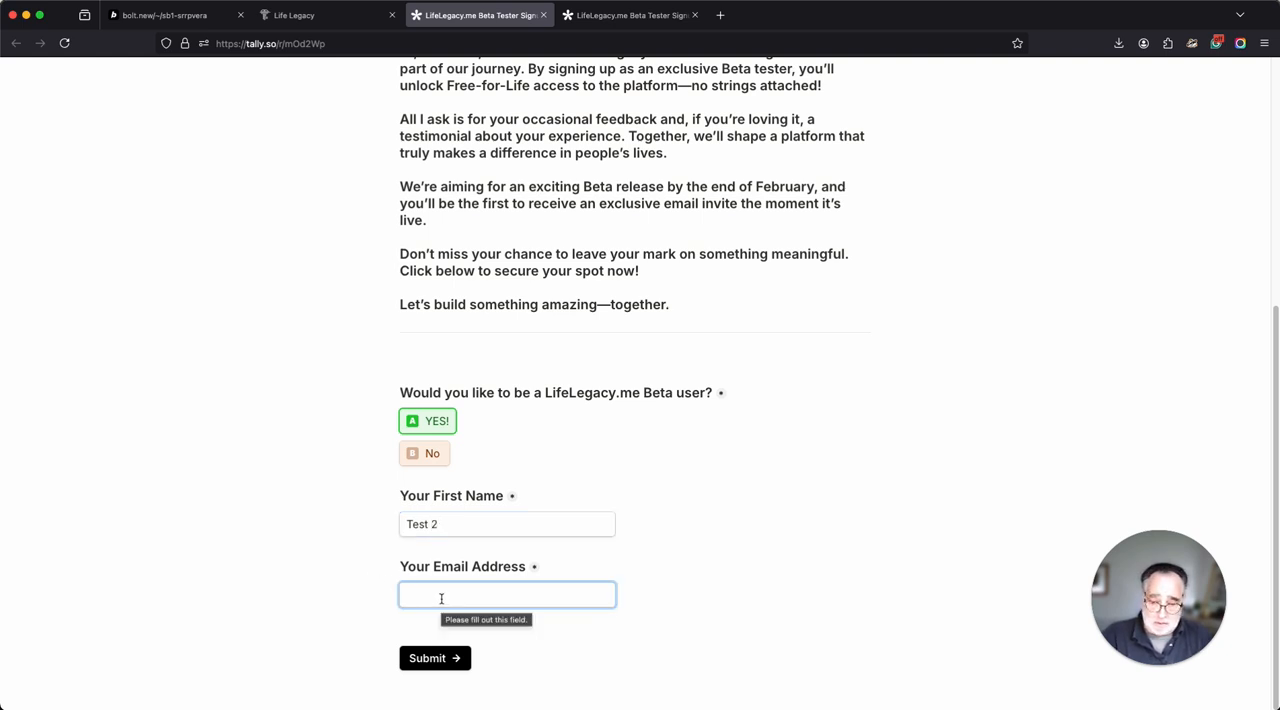
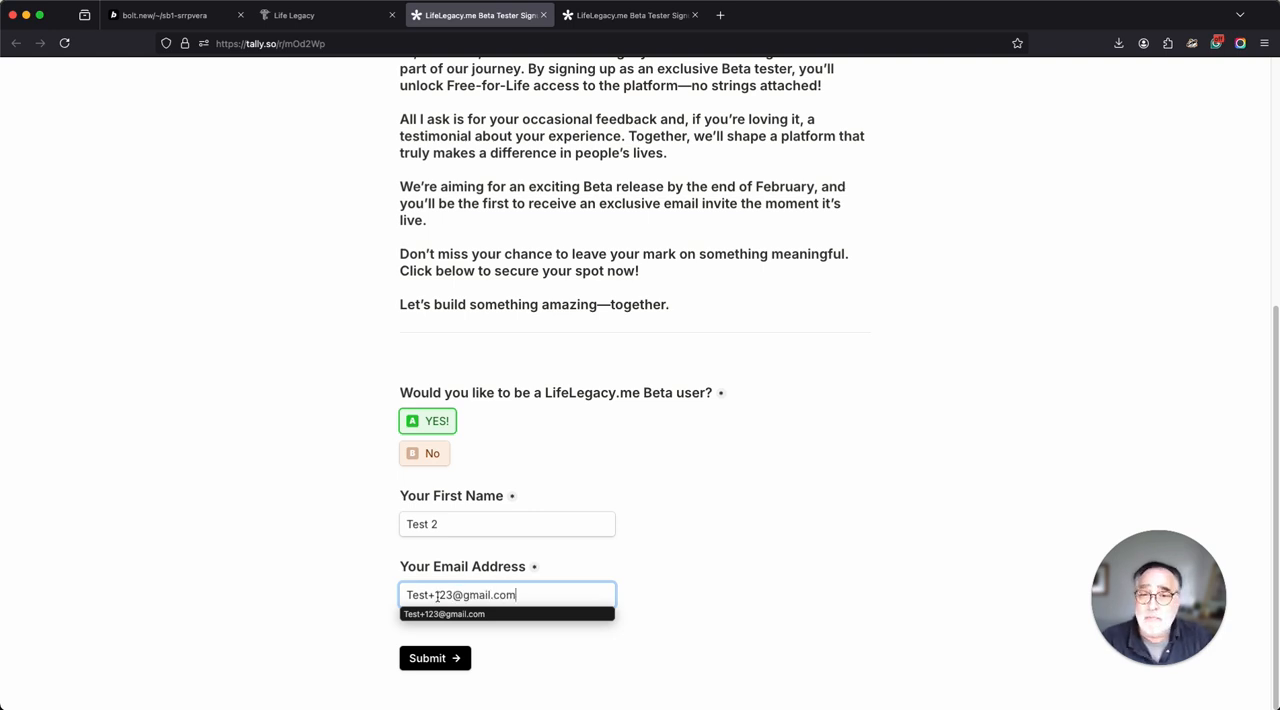
click(416, 659)
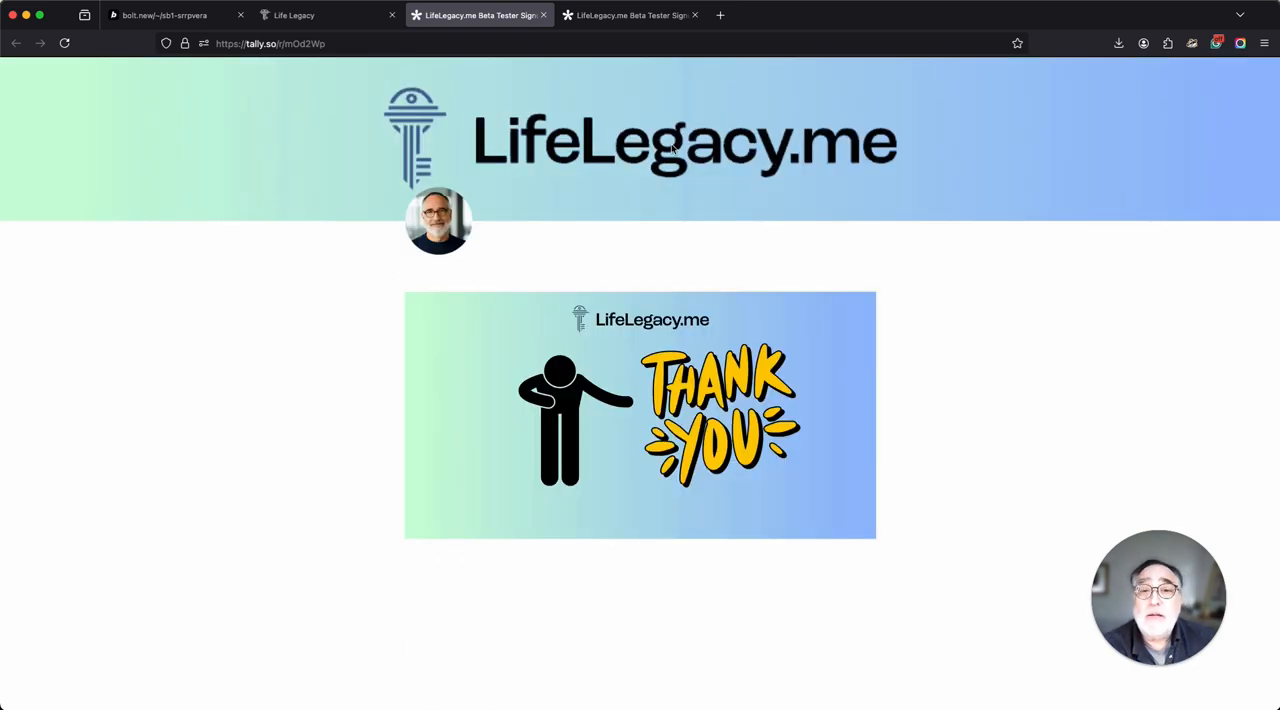
click(634, 16)
click(399, 169)
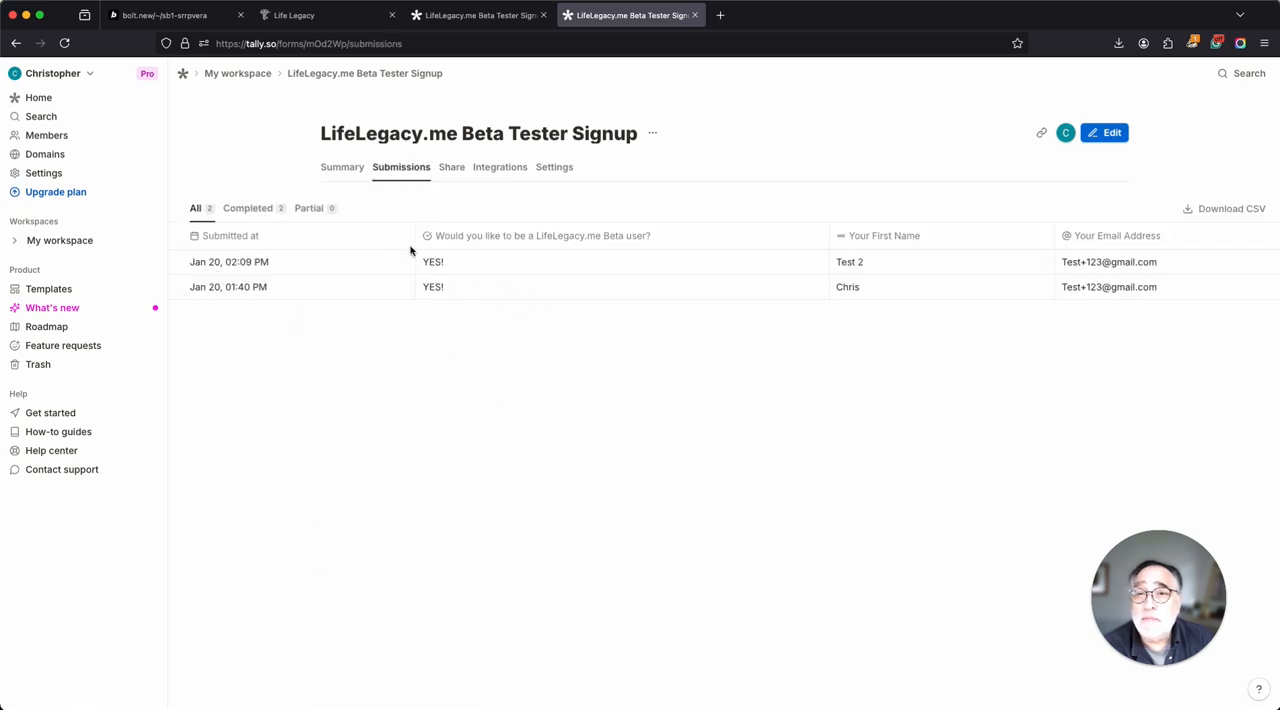
Switch to Bolt and test the preview's Join Waitlist, Reserve Your Spot, Join the Waitlist Now and Secure Your Spot Now buttons.
click(170, 15)
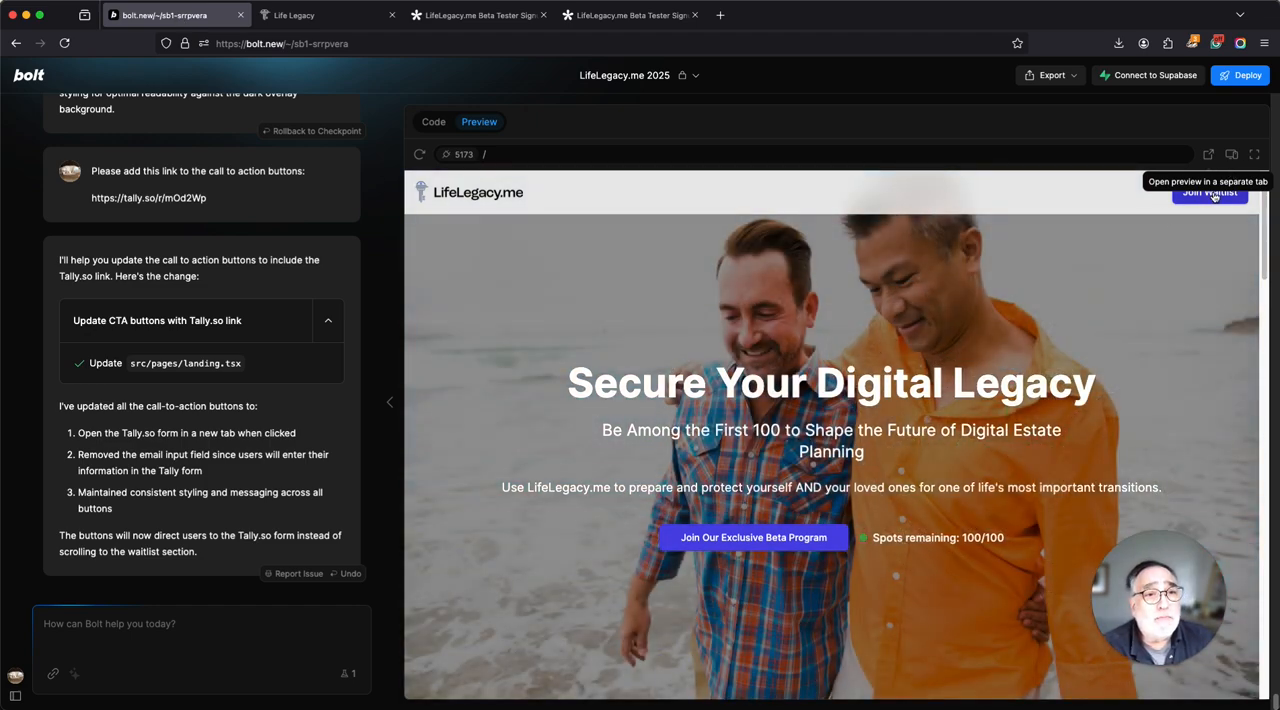
click(1213, 195)
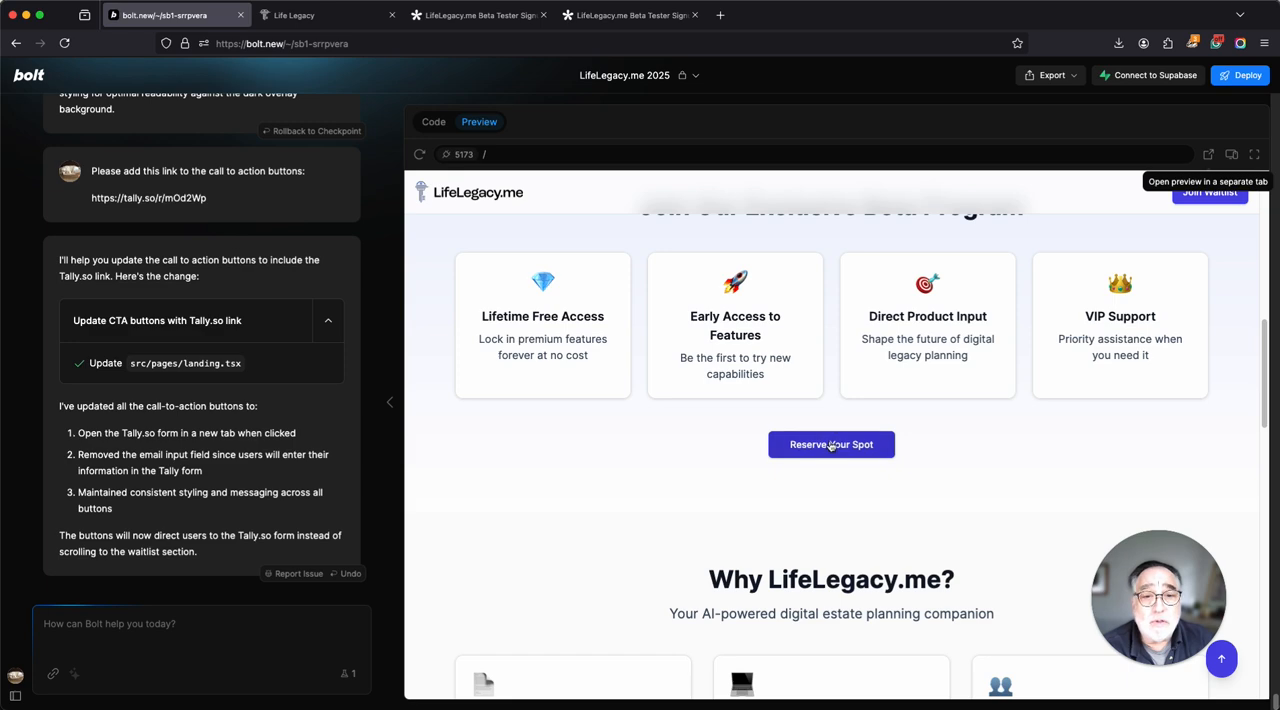
click(831, 444)
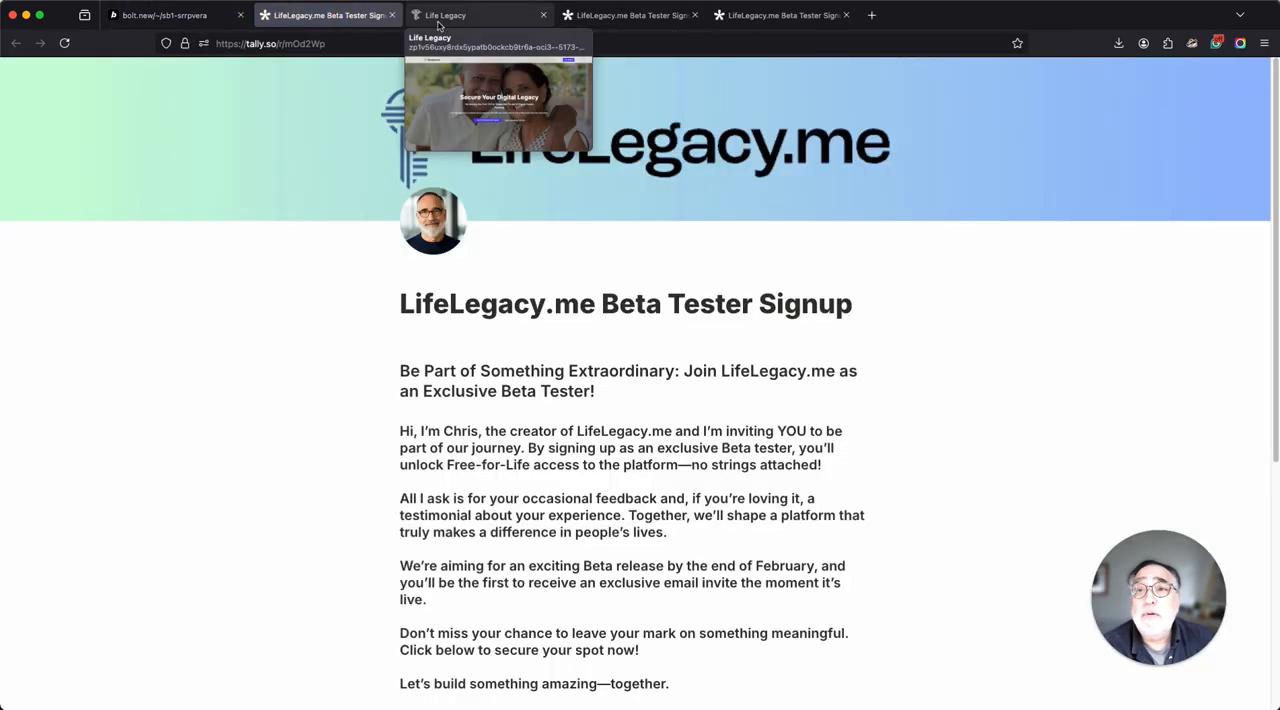
click(391, 15)
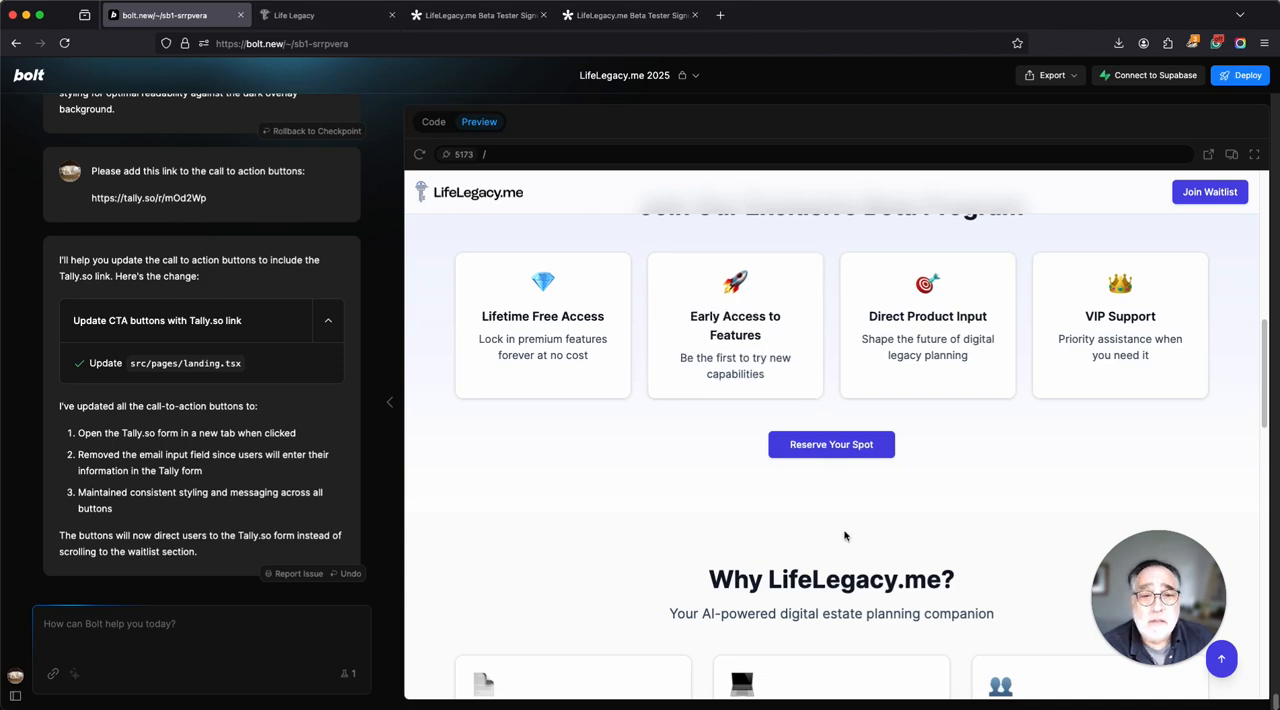
scroll(1000, 400, up, 3)
click(1213, 192)
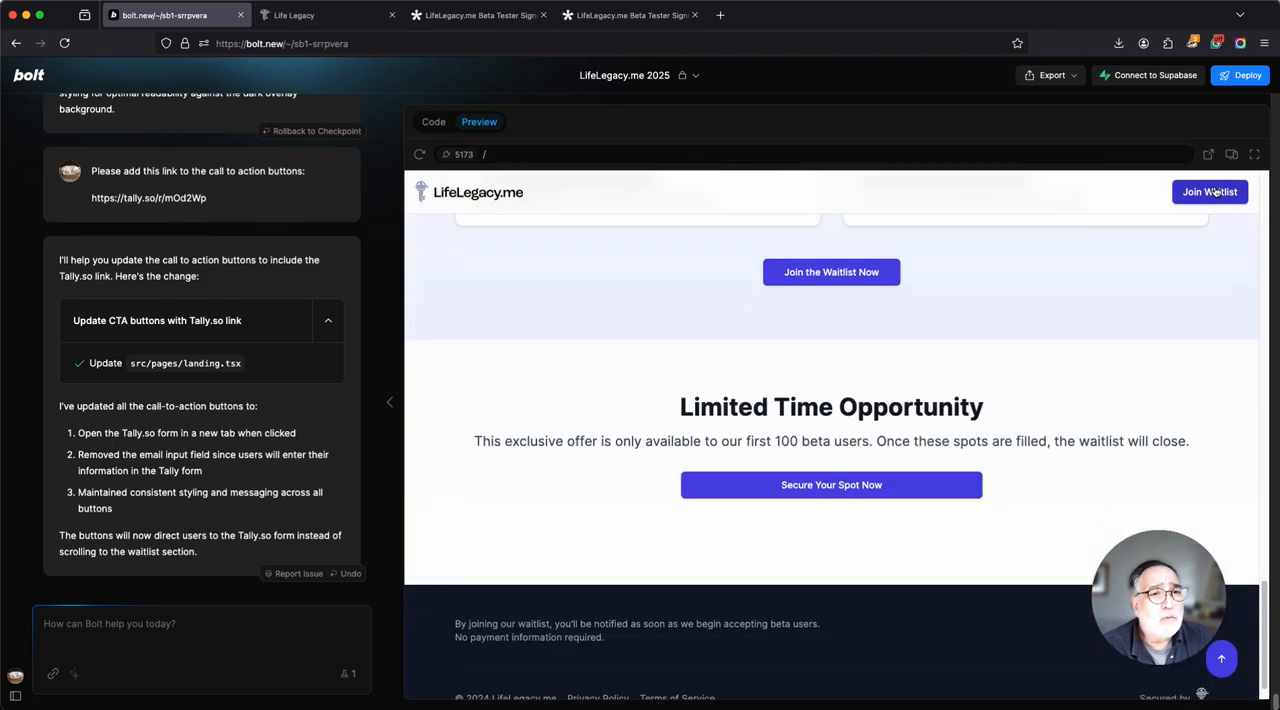
click(843, 226)
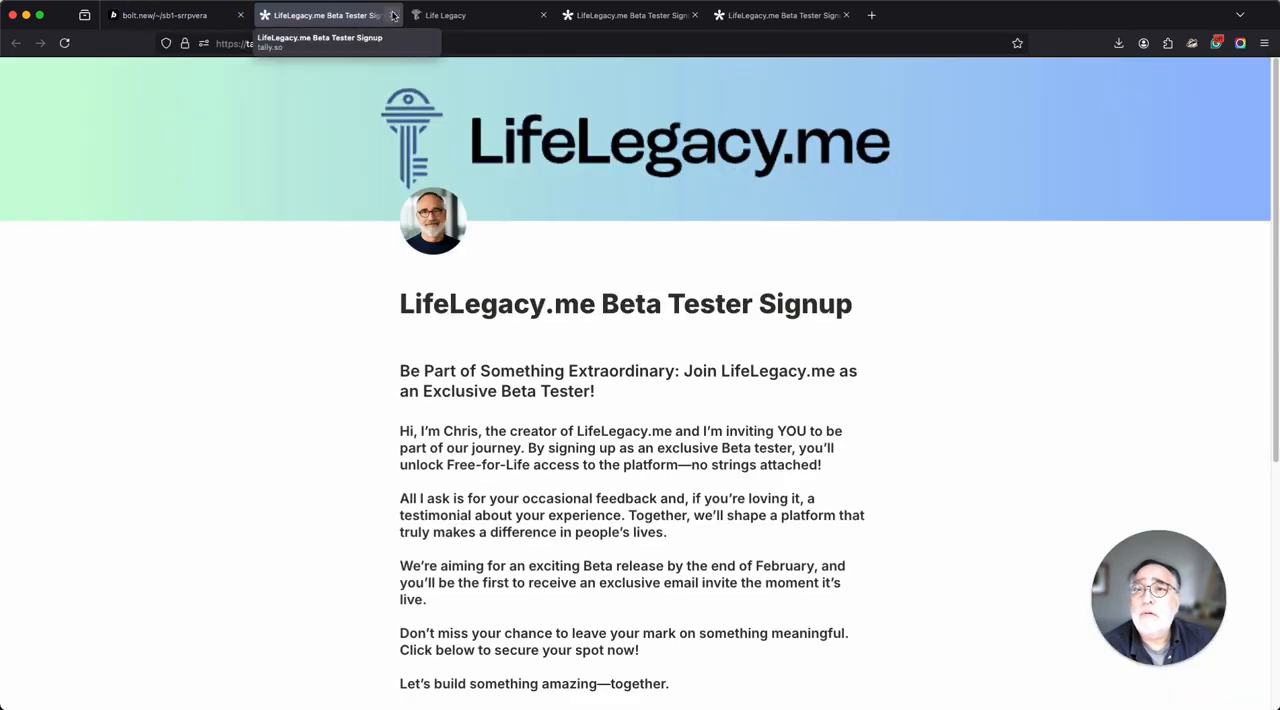
click(392, 15)
click(823, 440)
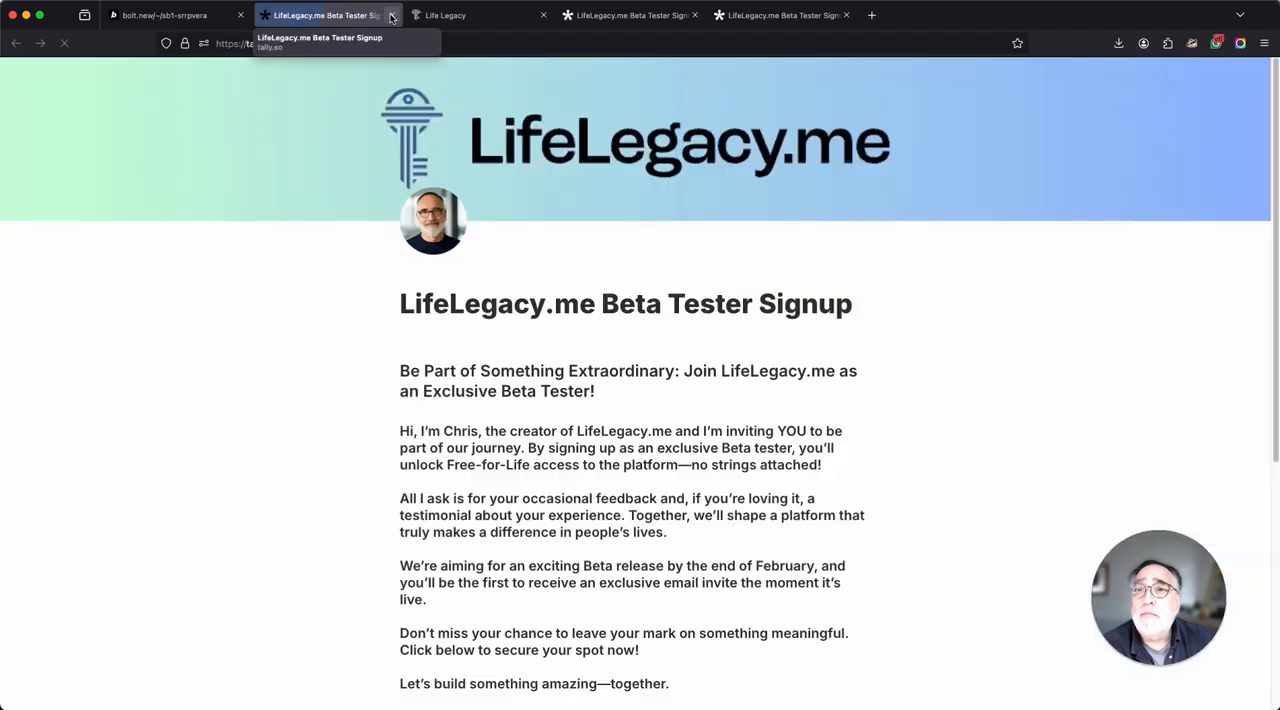
click(389, 15)
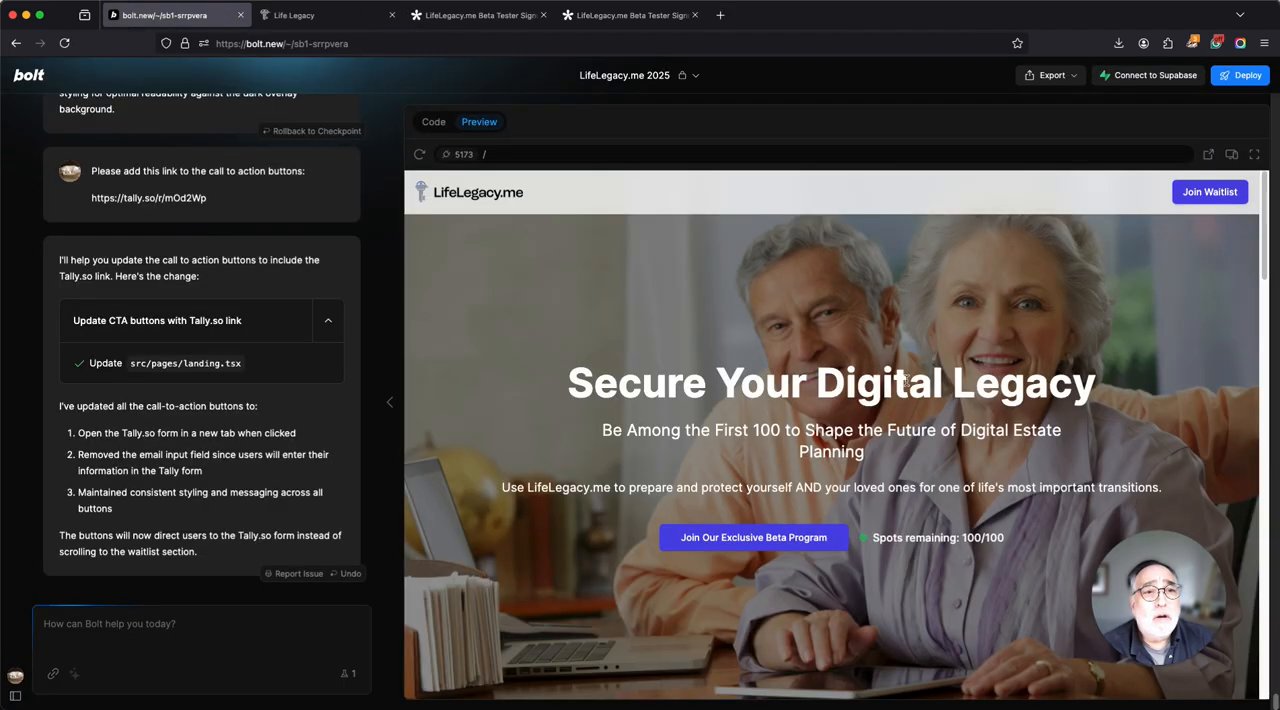
click(138, 643)
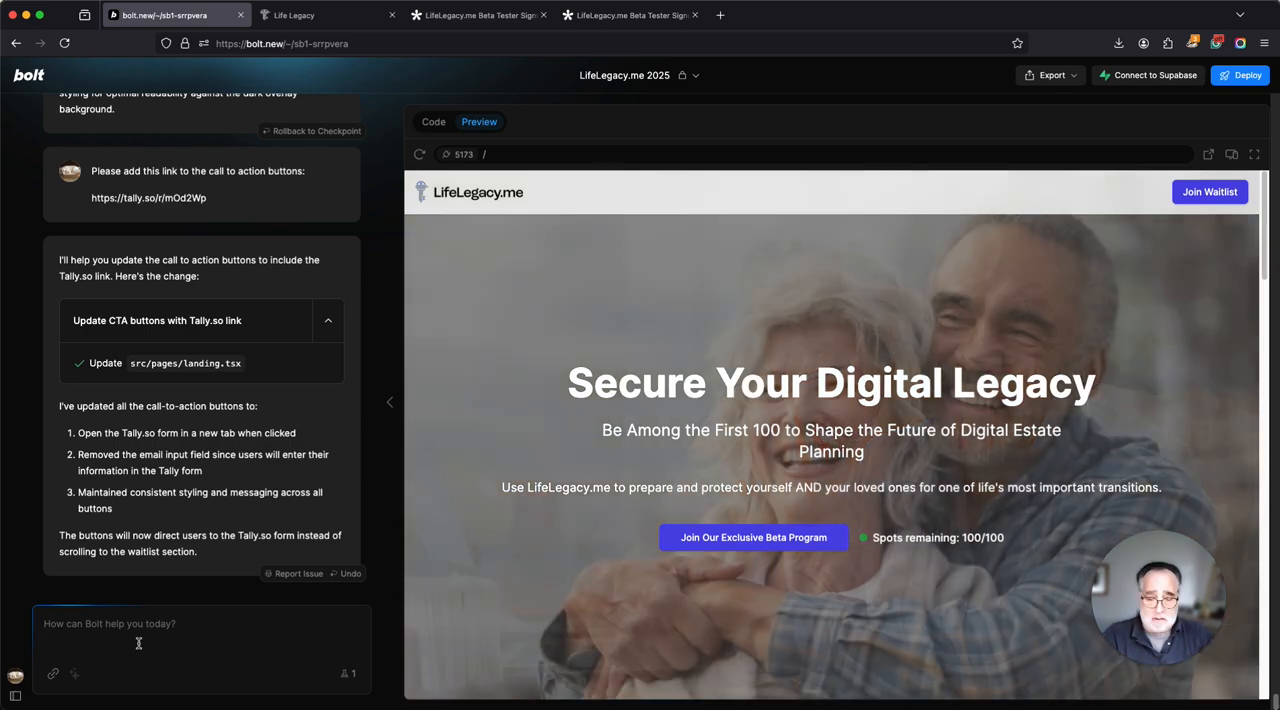
text(The butt)
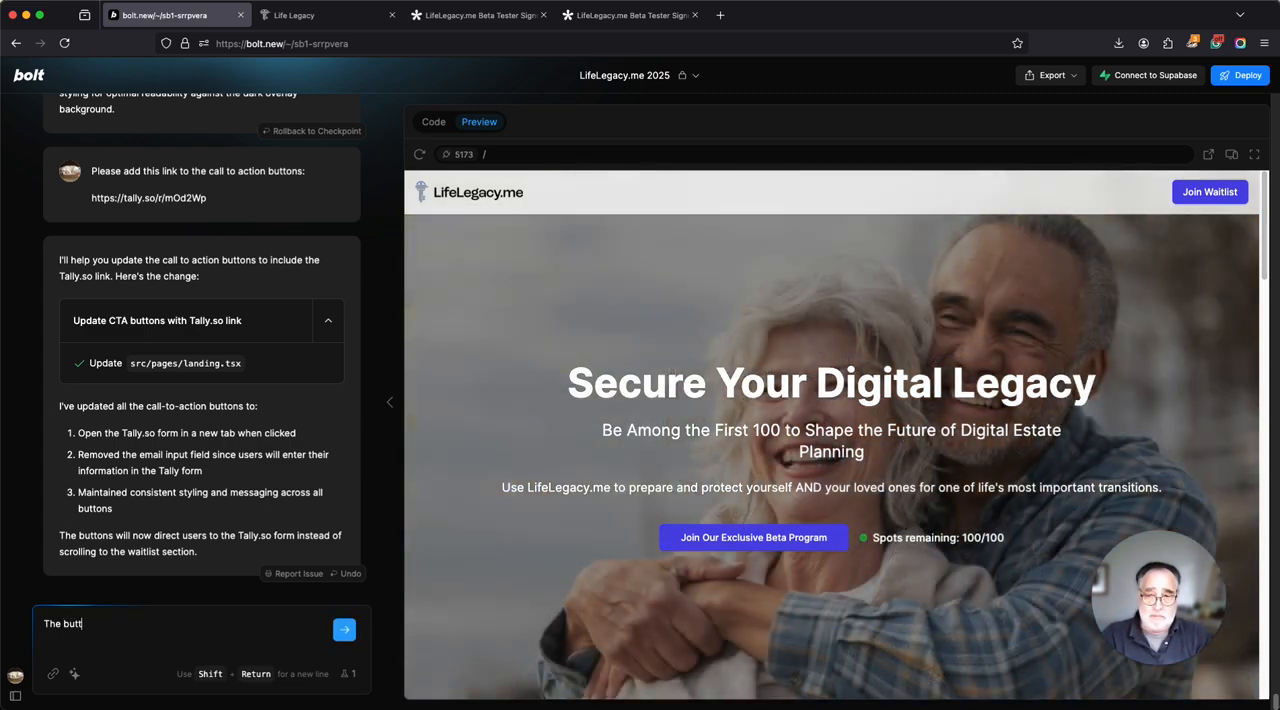
text(on on)
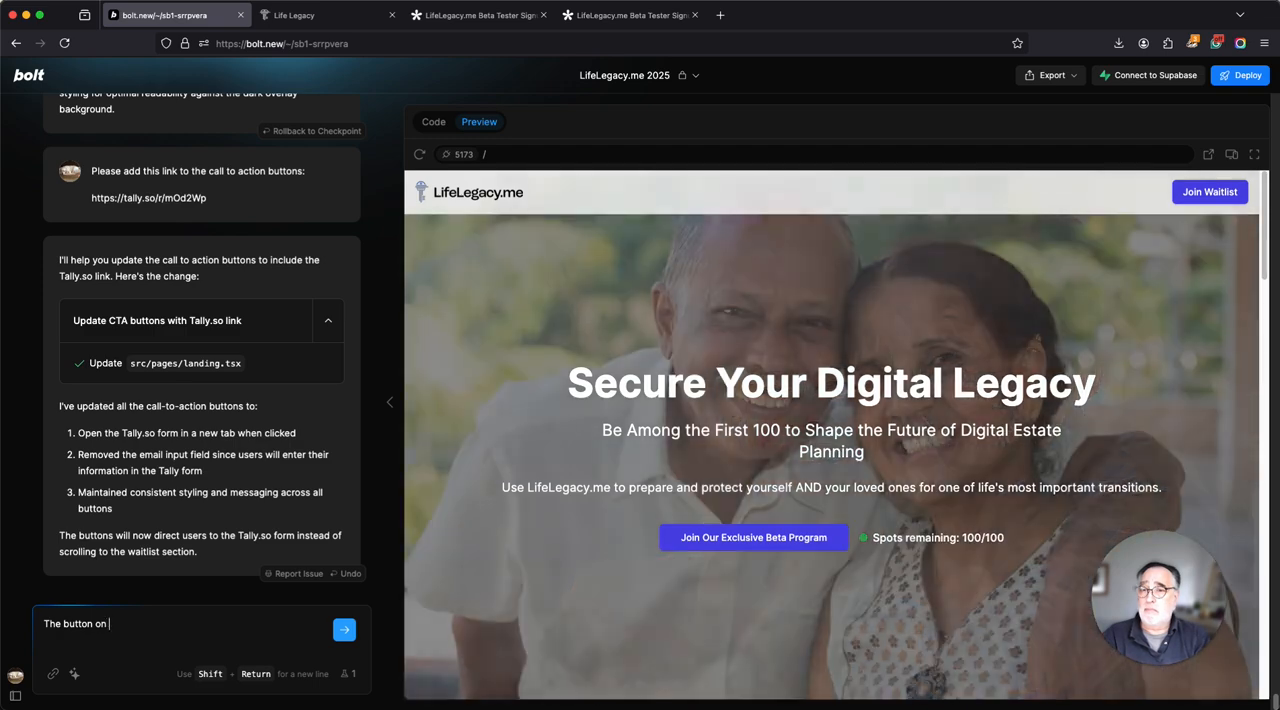
key(BackSpace)
key(BackSpace)
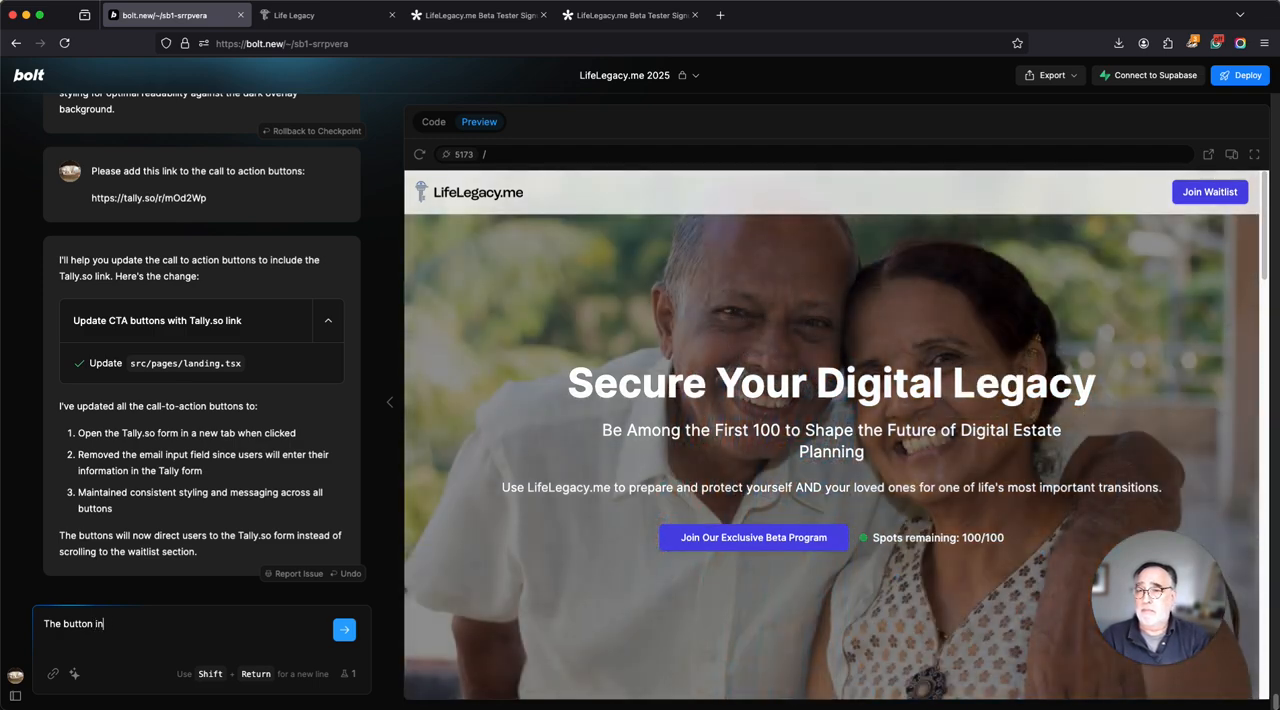
text(in the header doesn't link)
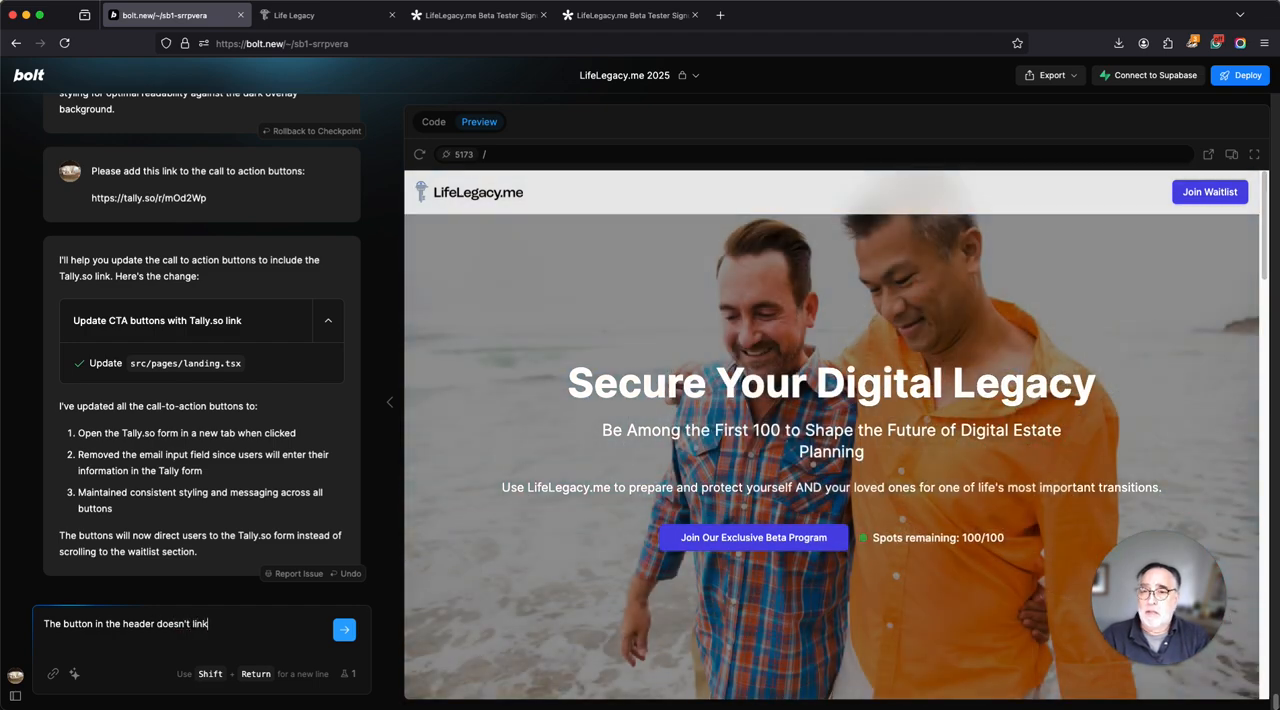
text( to the tally form. Please lin)
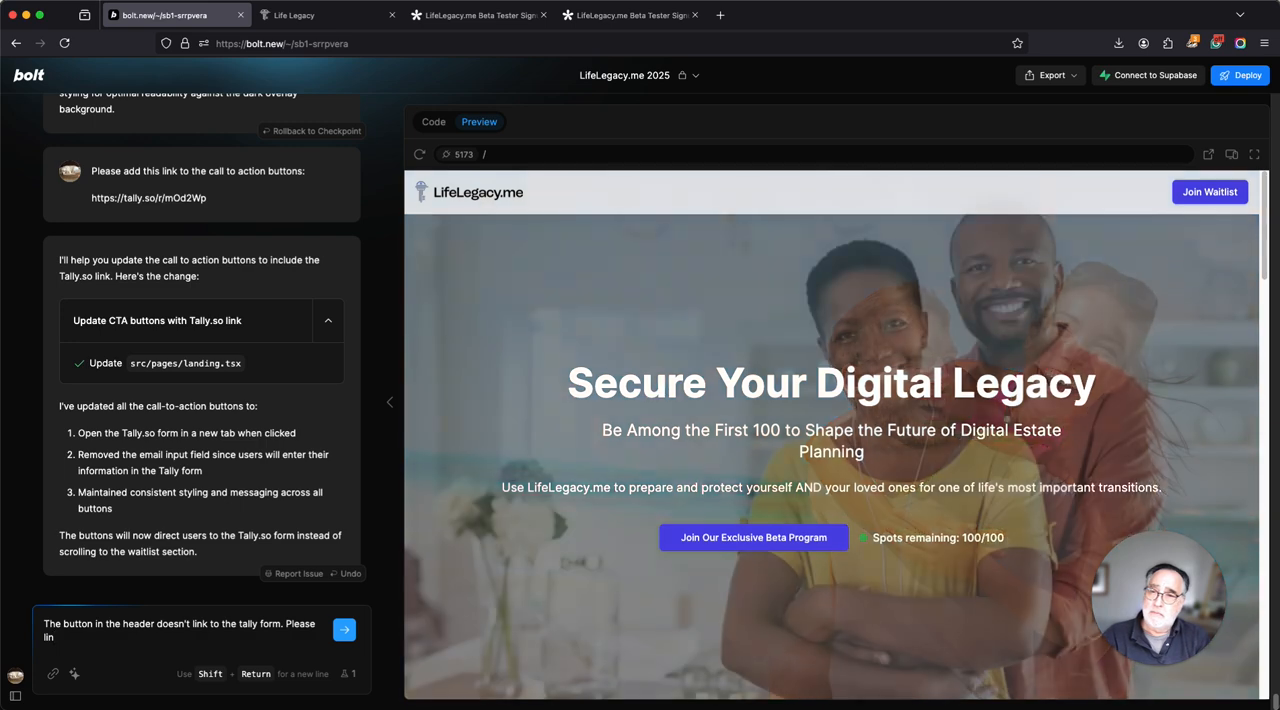
text(k that bu)
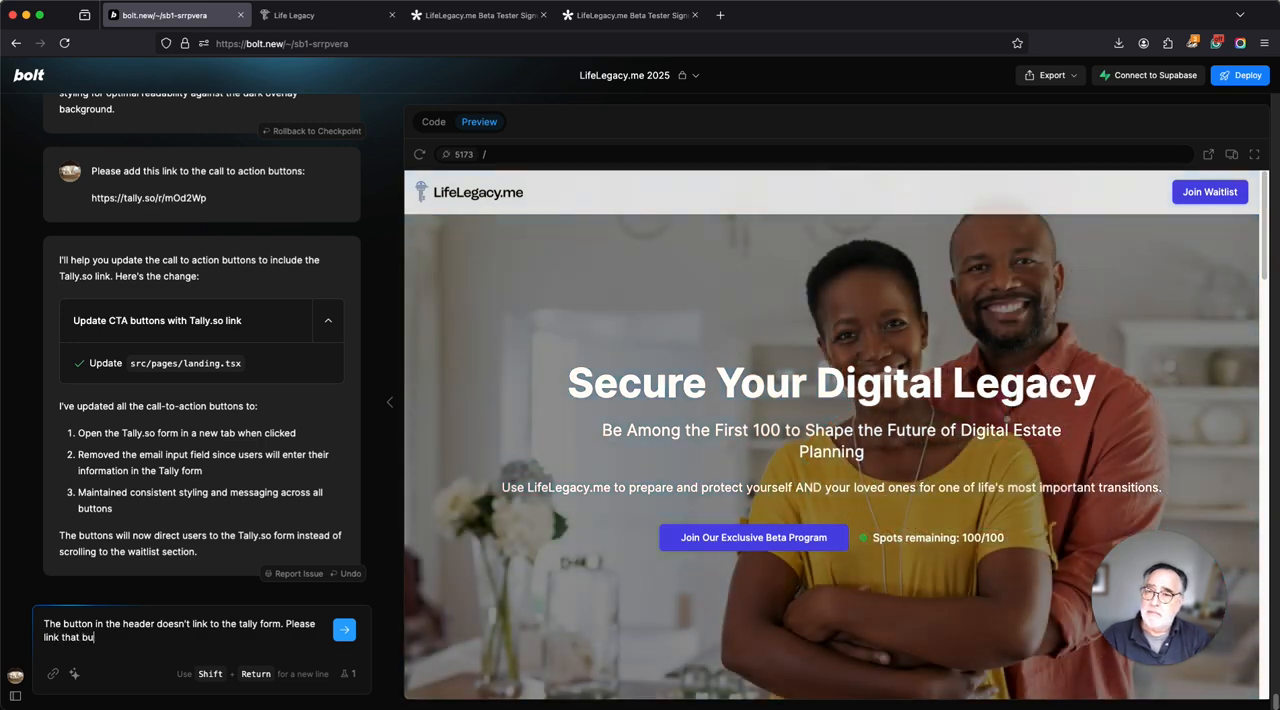
text(tton to)
key(BackSpace)
key(BackSpace)
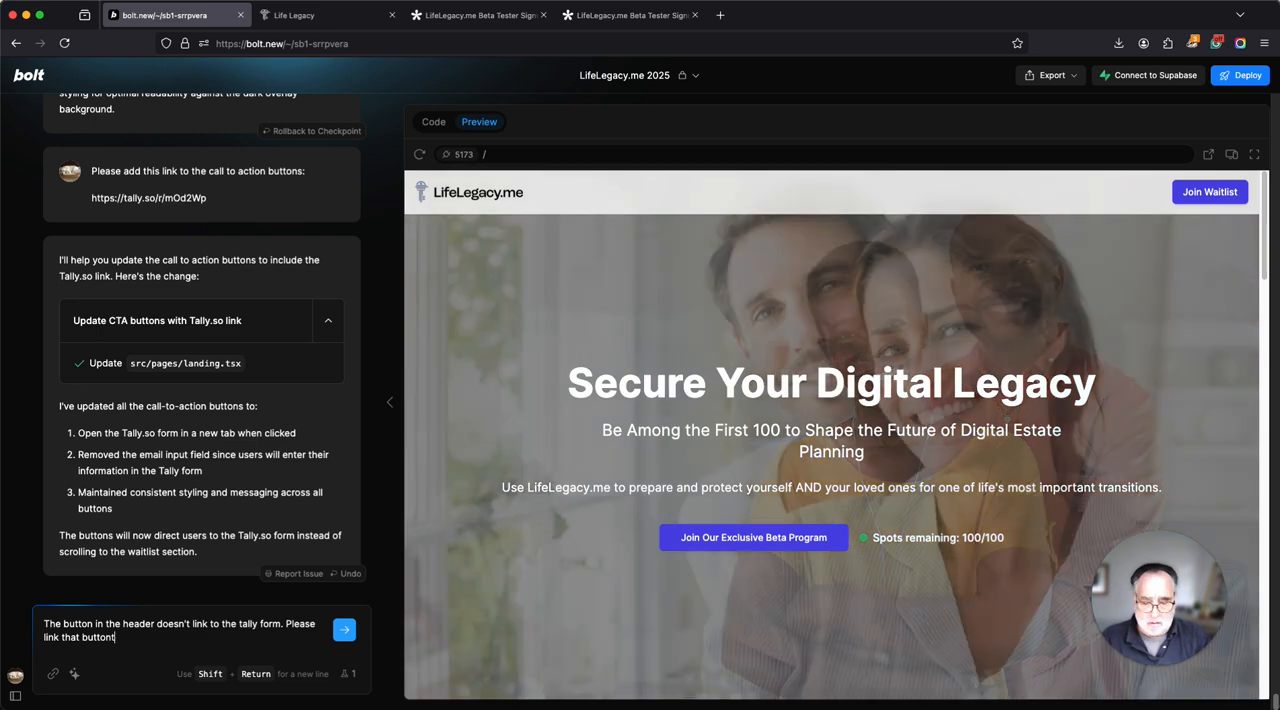
text(to:)
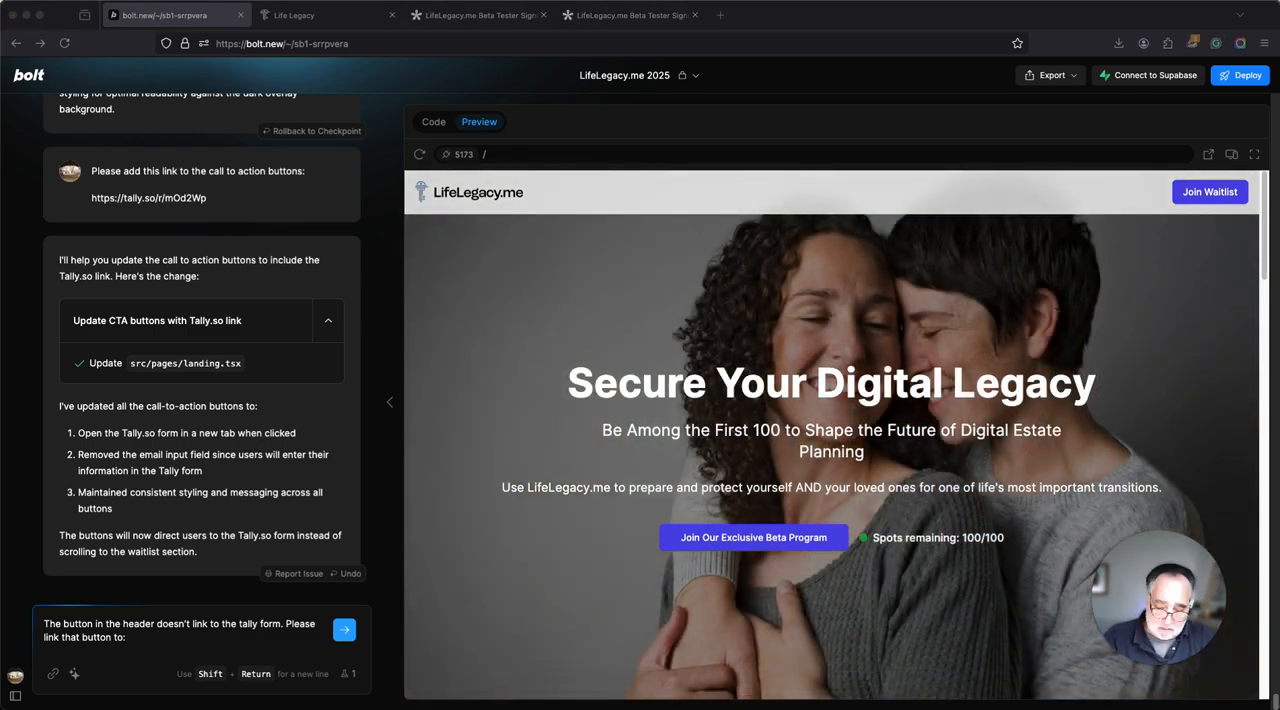
text(https://tally.so/r/mOd2Wp)
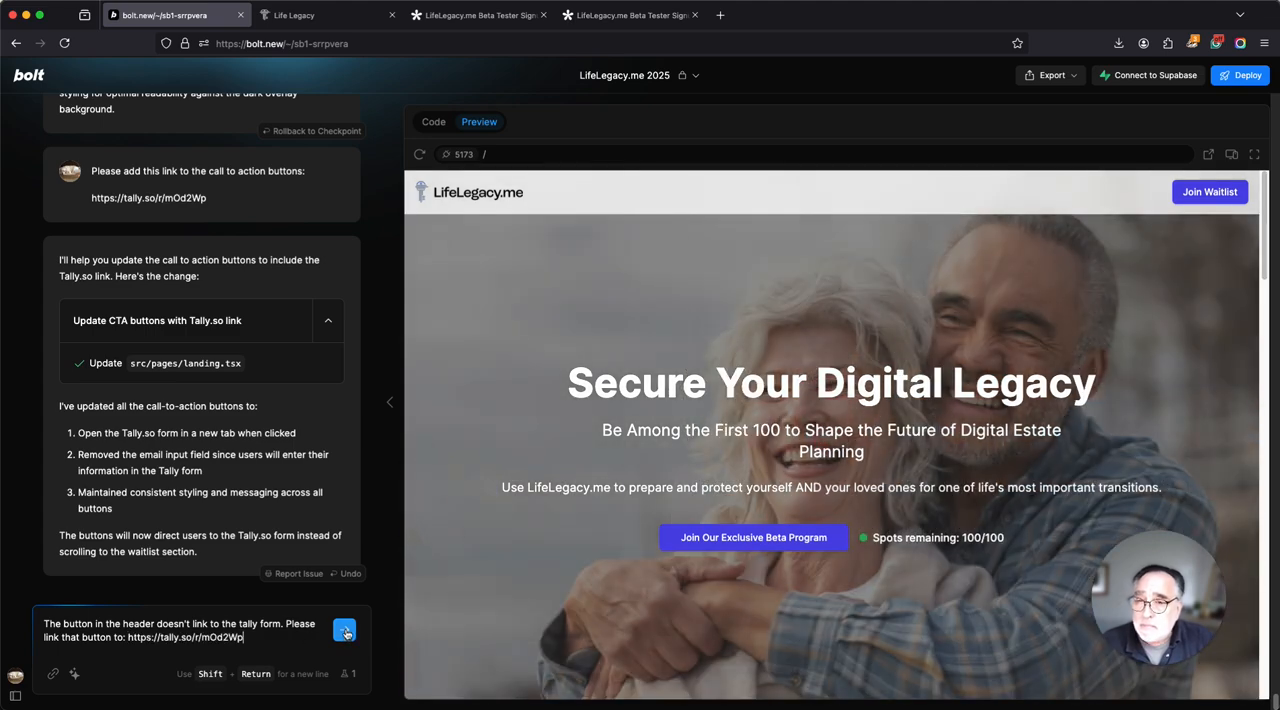
click(345, 632)
mouse_move(390, 695)
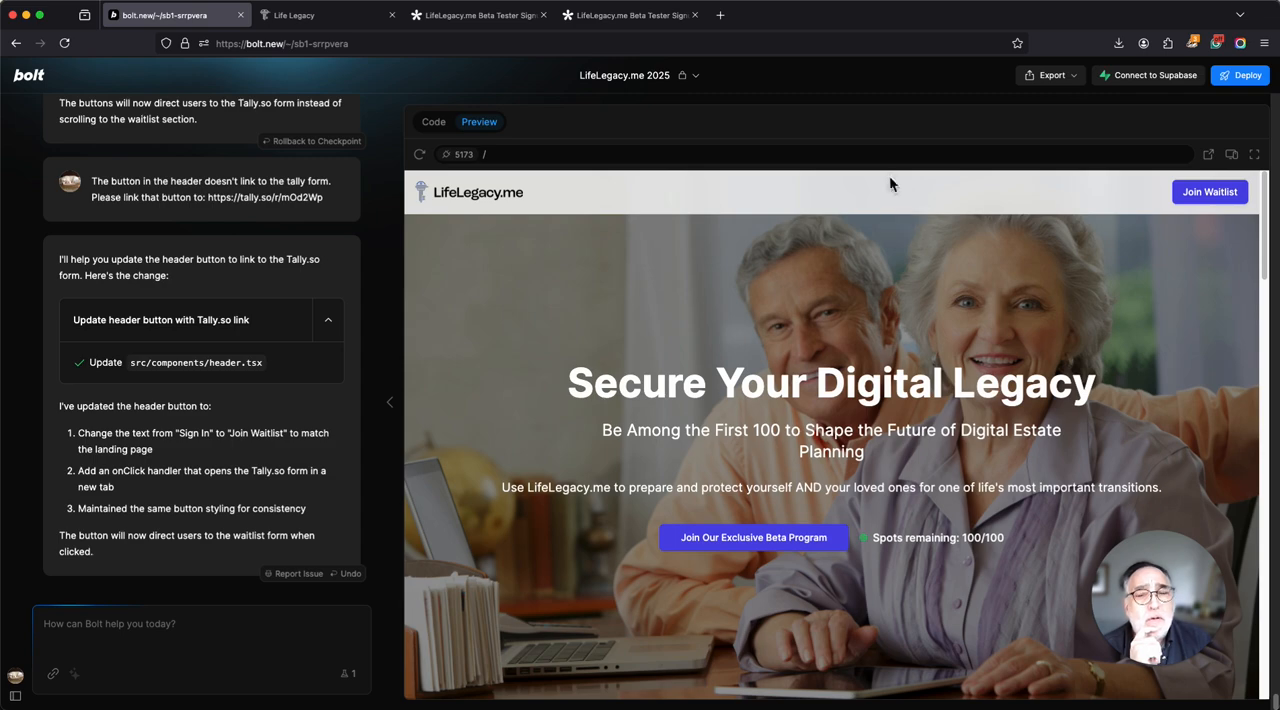
Test the header's Join Waitlist button in the Bolt preview and on the separately opened Life Legacy page.
click(1211, 196)
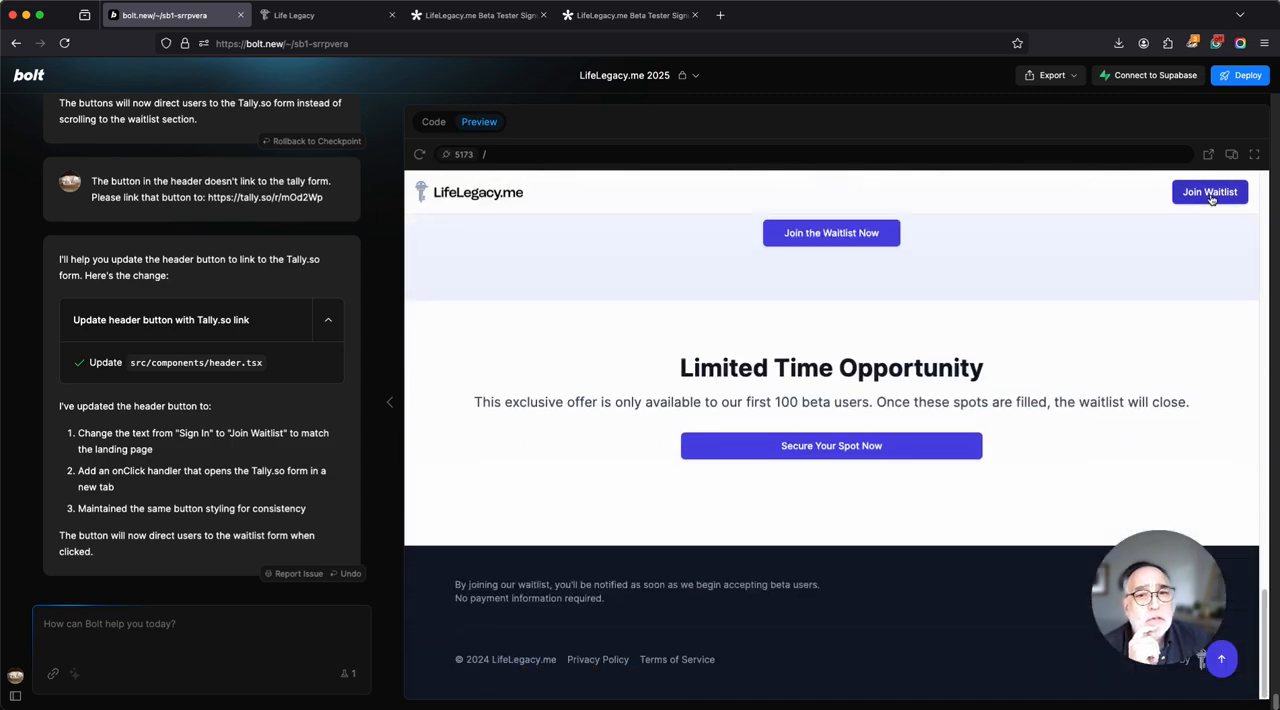
click(323, 22)
click(1134, 80)
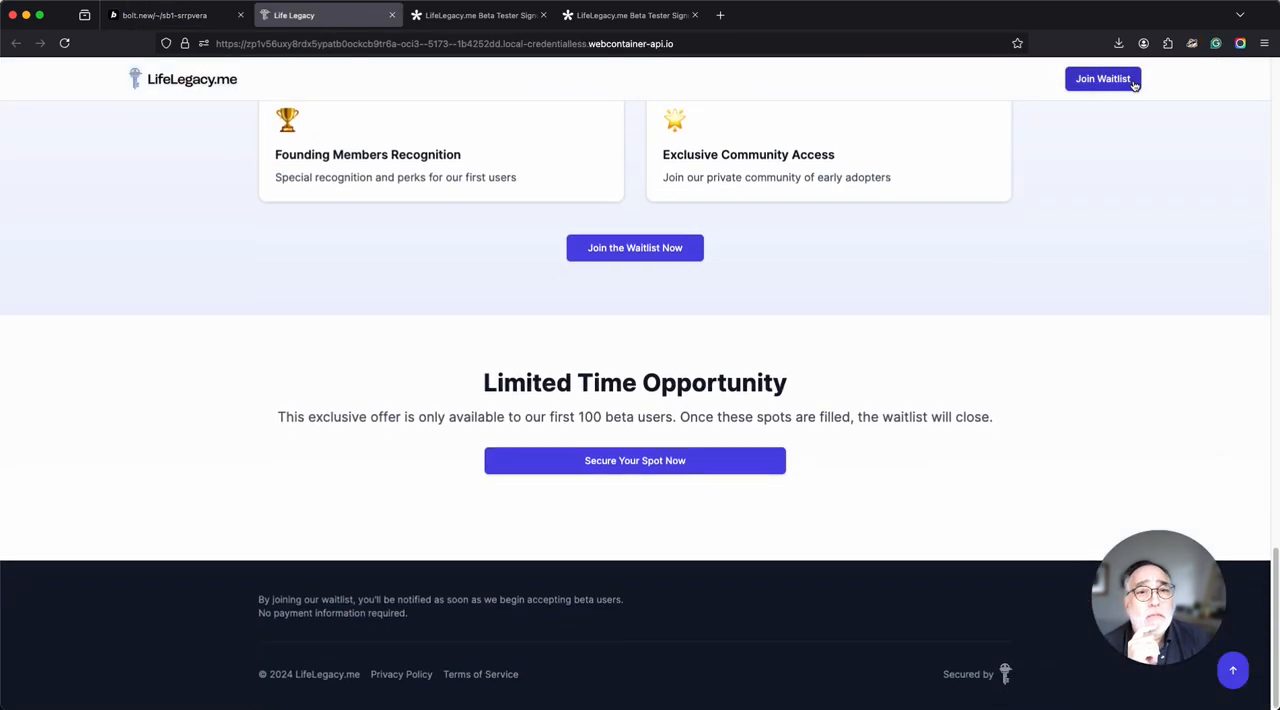
scroll(1186, 312, up, 15)
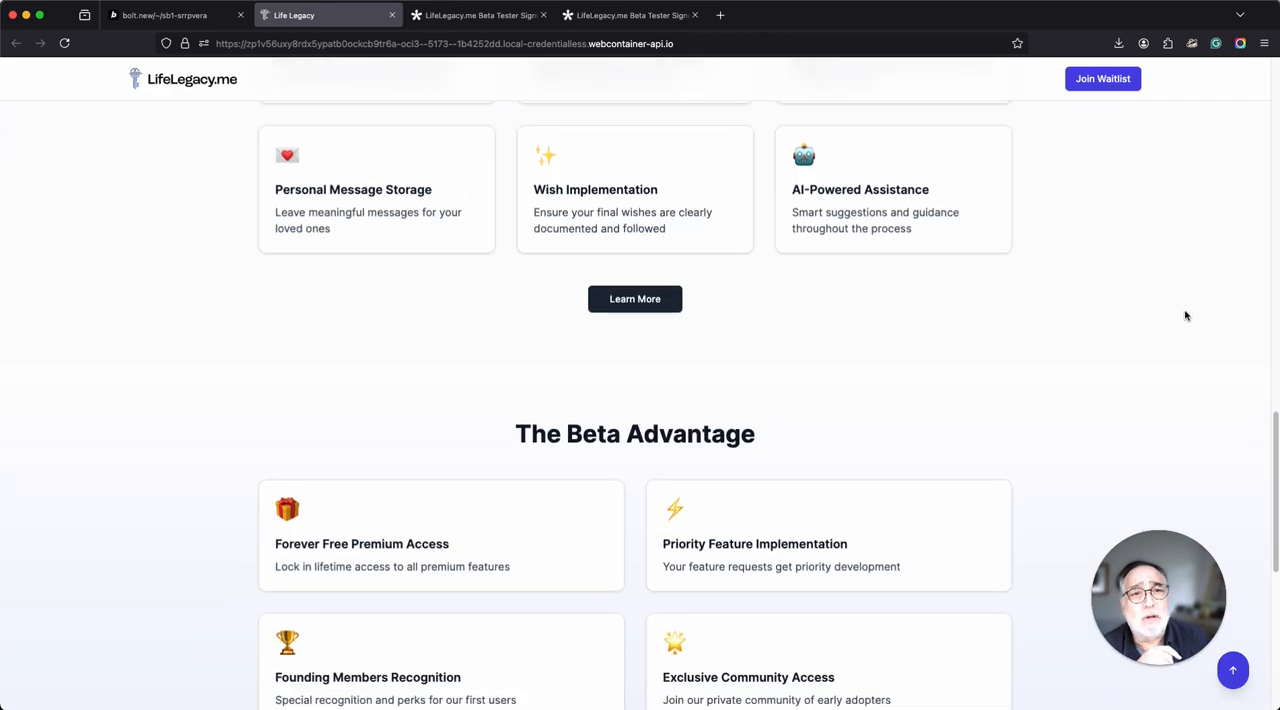
scroll(1185, 322, up, 2)
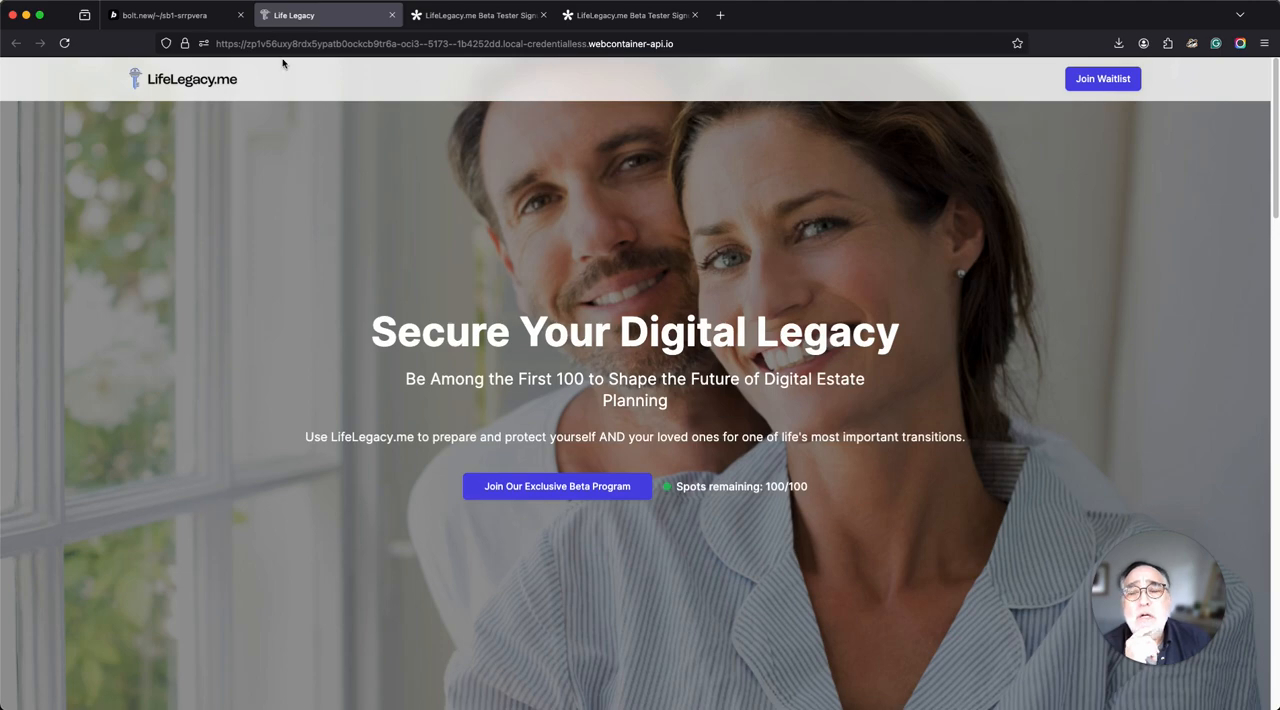
Switch to Bolt and submit the request "Remove the "Join Waitlist" button from the header.".
click(193, 17)
click(176, 623)
text(Remove)
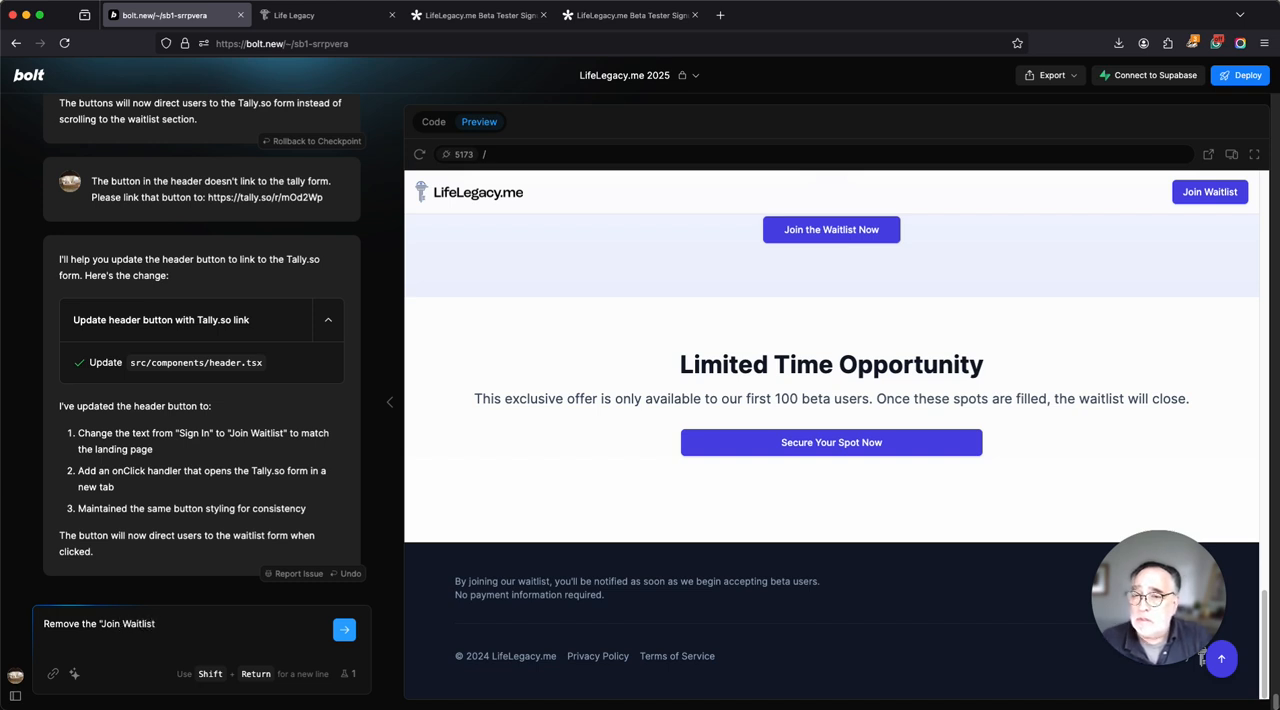
text(the "Join Waitlist" button from the header.)
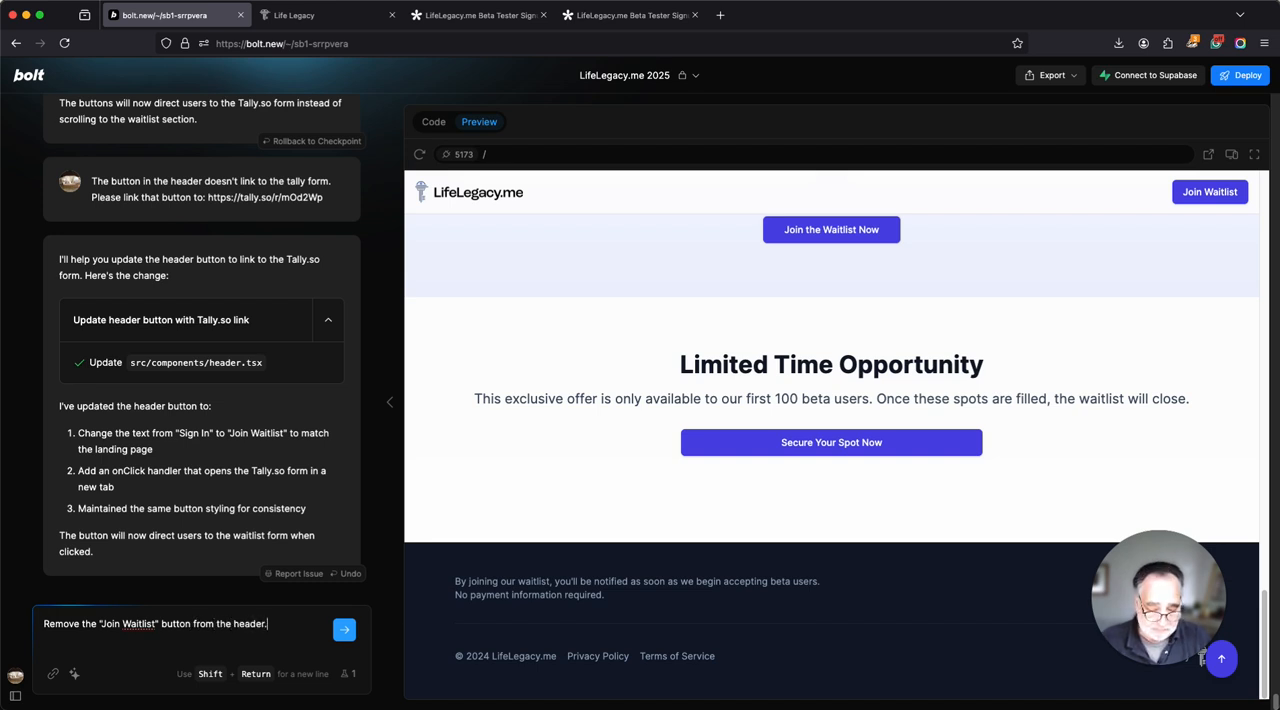
key(Return)
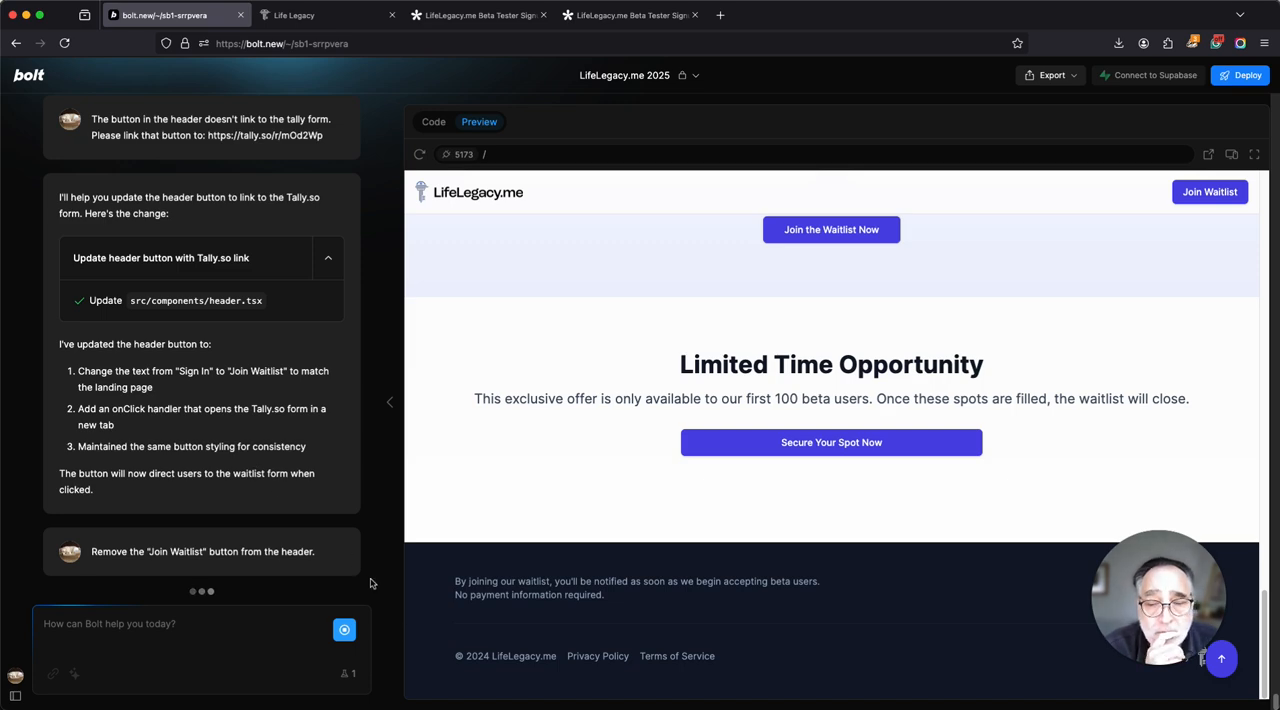
Look over the landing page in the Bolt preview and check the header on the separately opened Life Legacy page.
scroll(882, 378, up, 10)
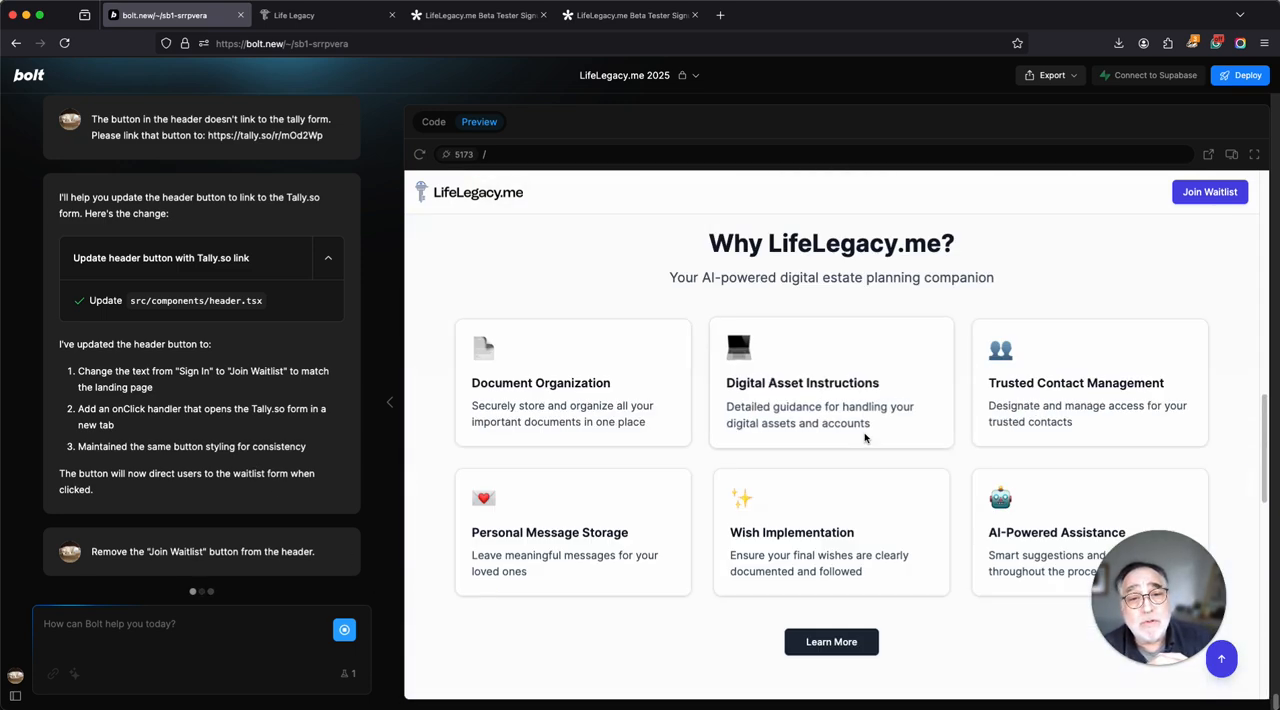
scroll(865, 439, up, 10)
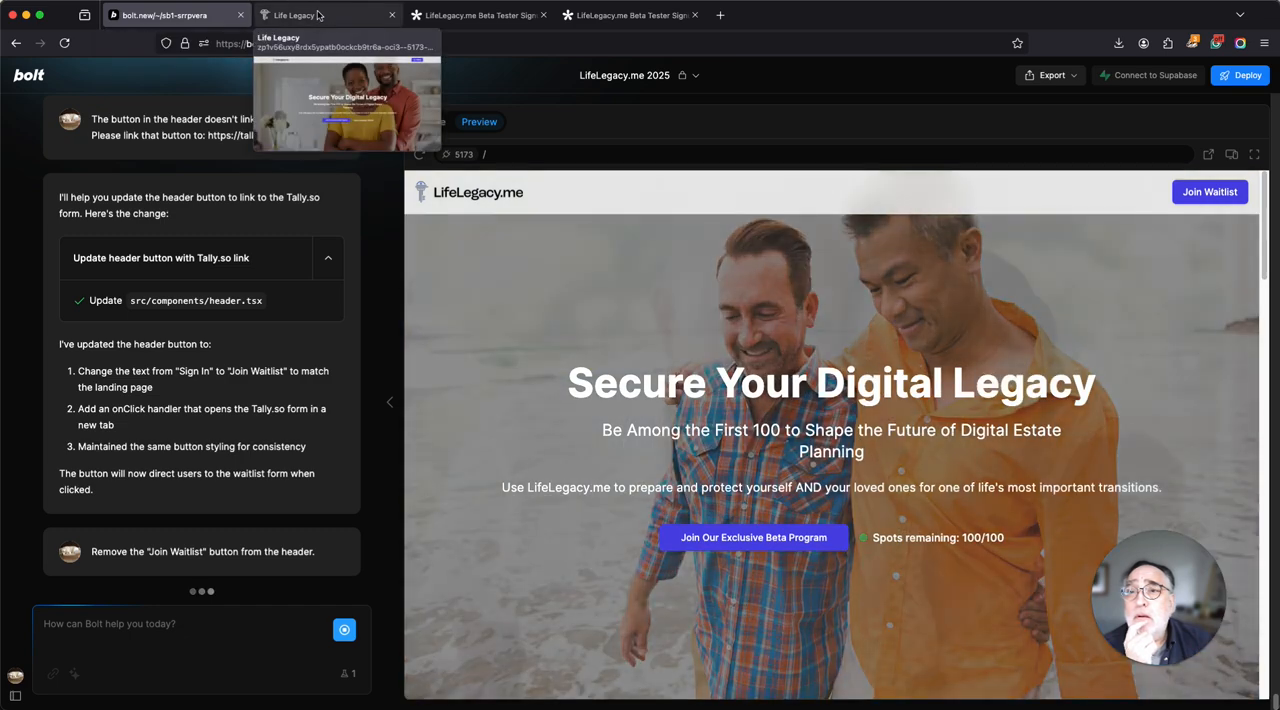
click(305, 15)
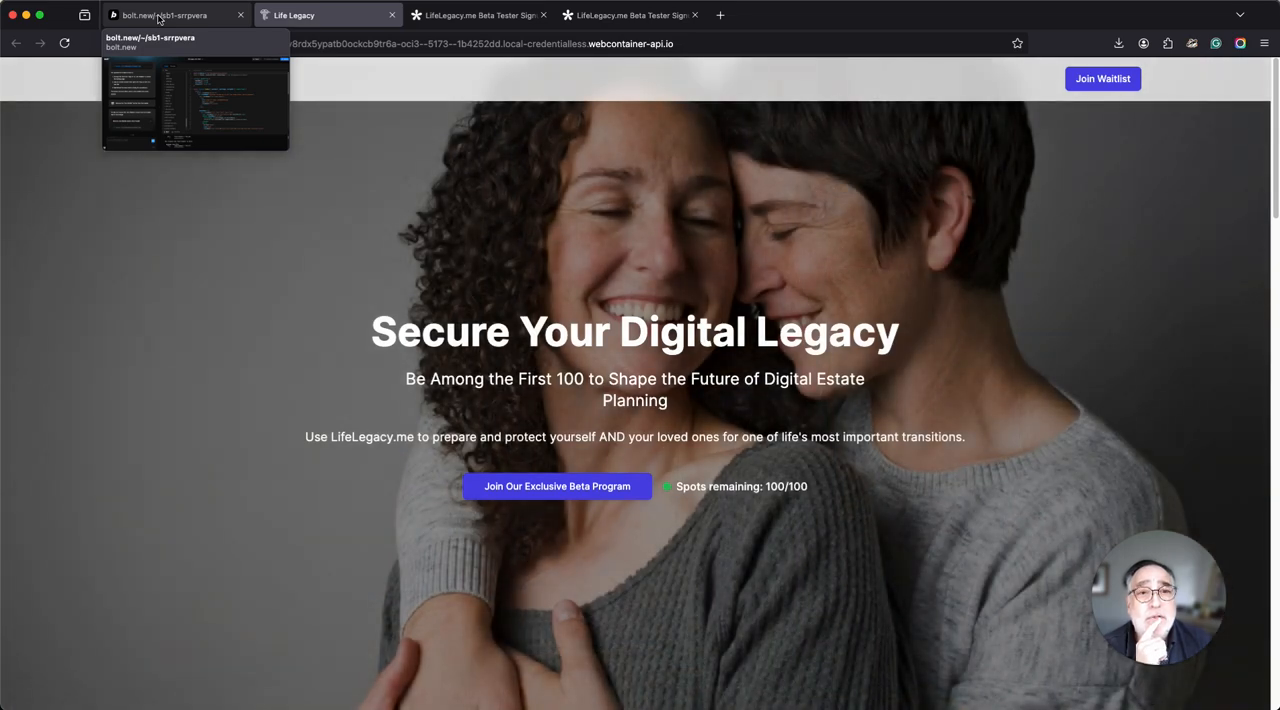
click(158, 16)
click(300, 15)
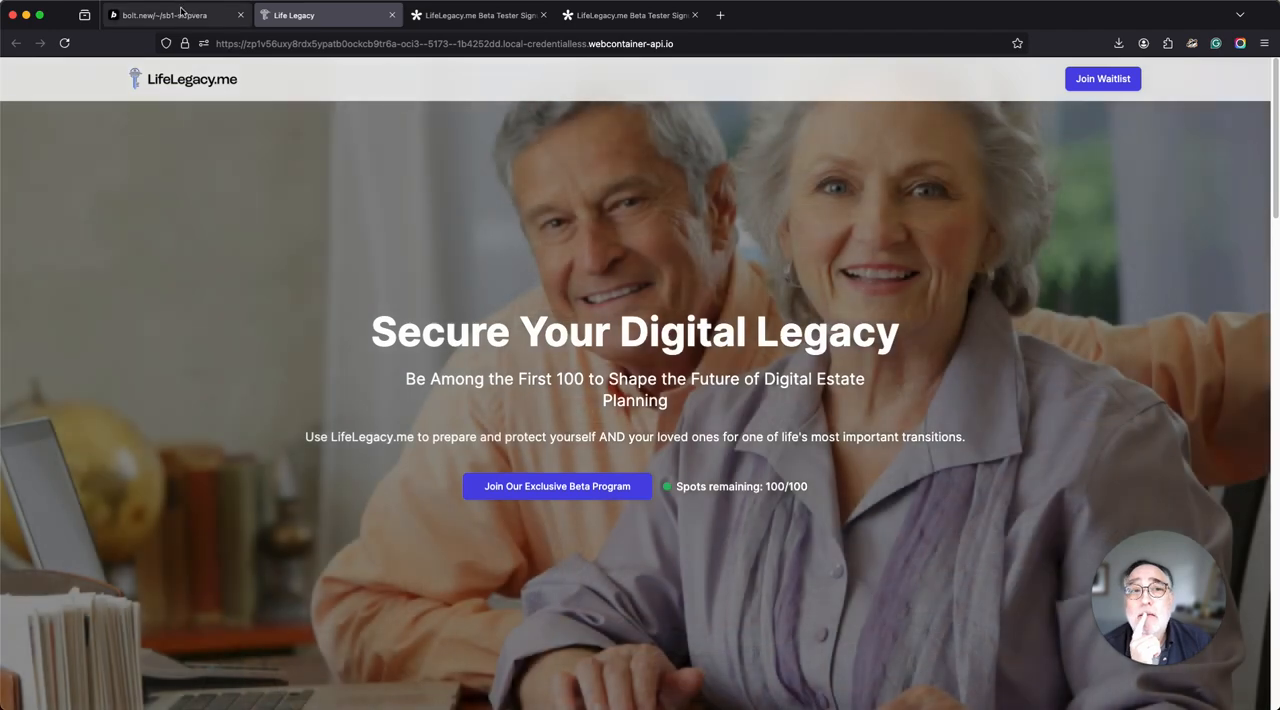
Compare the header in the Bolt preview with the separately opened Life Legacy page, reload that page, and return to Bolt.
click(168, 18)
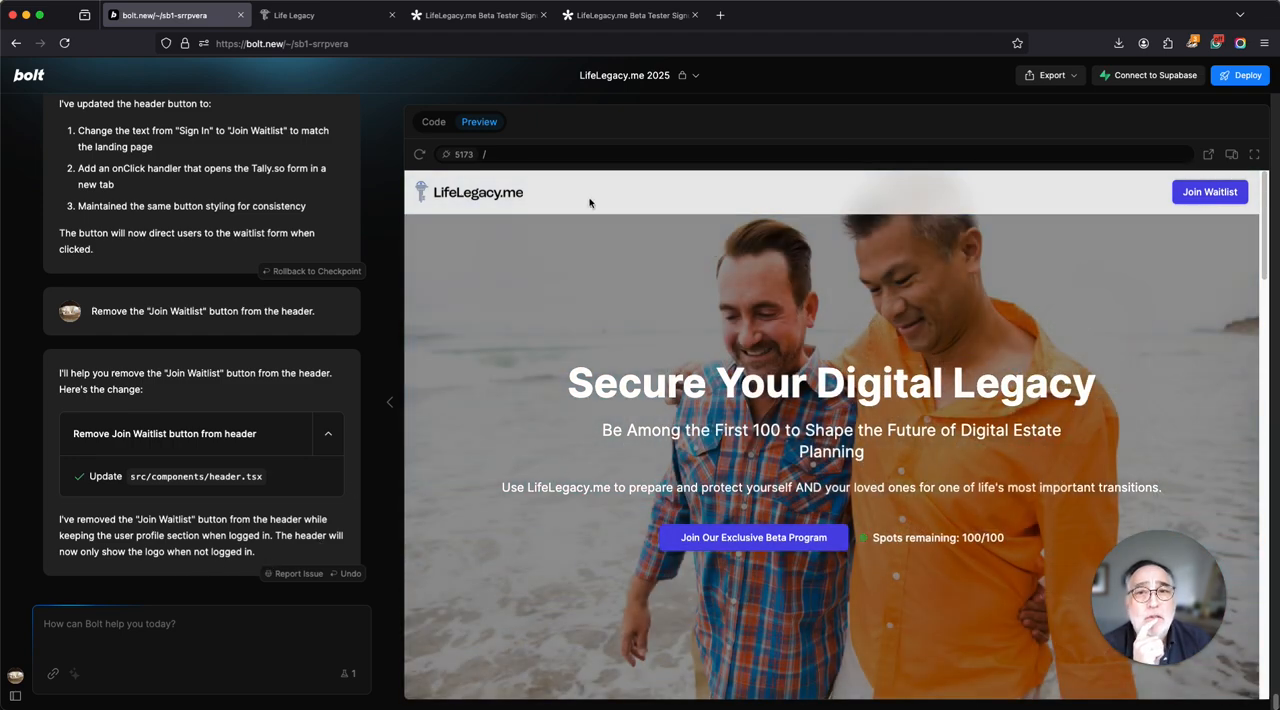
click(298, 15)
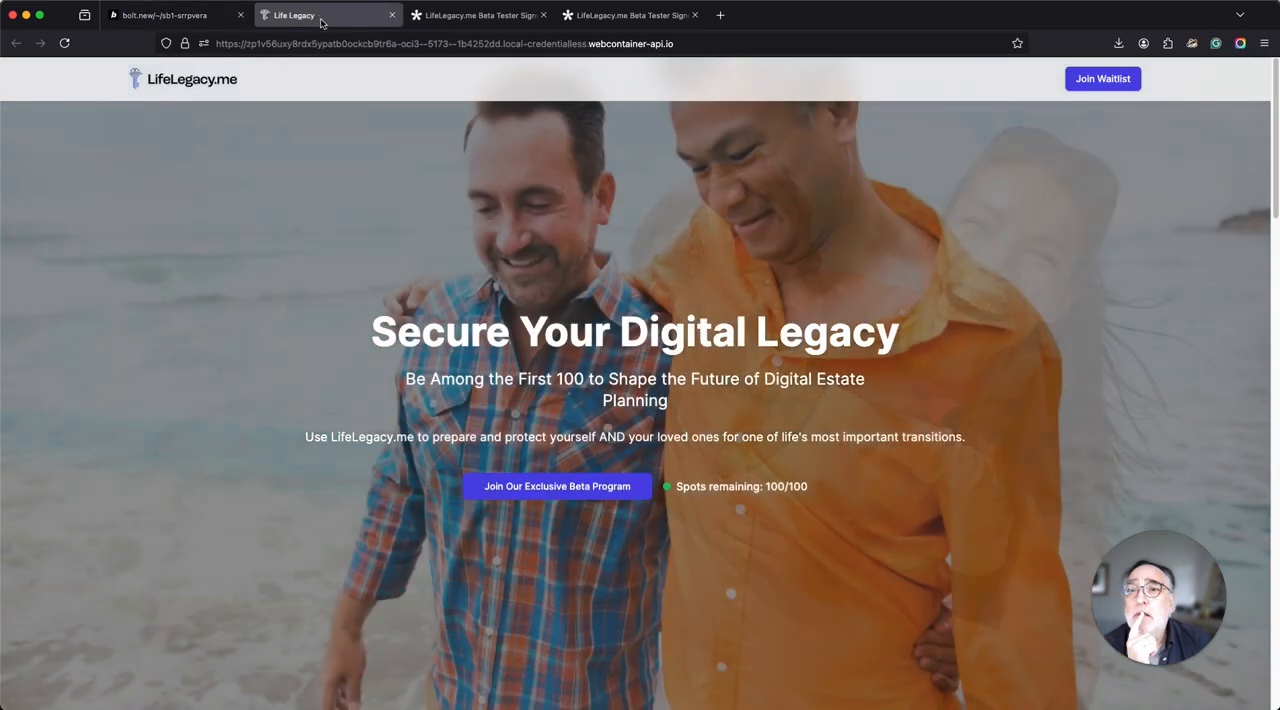
click(64, 43)
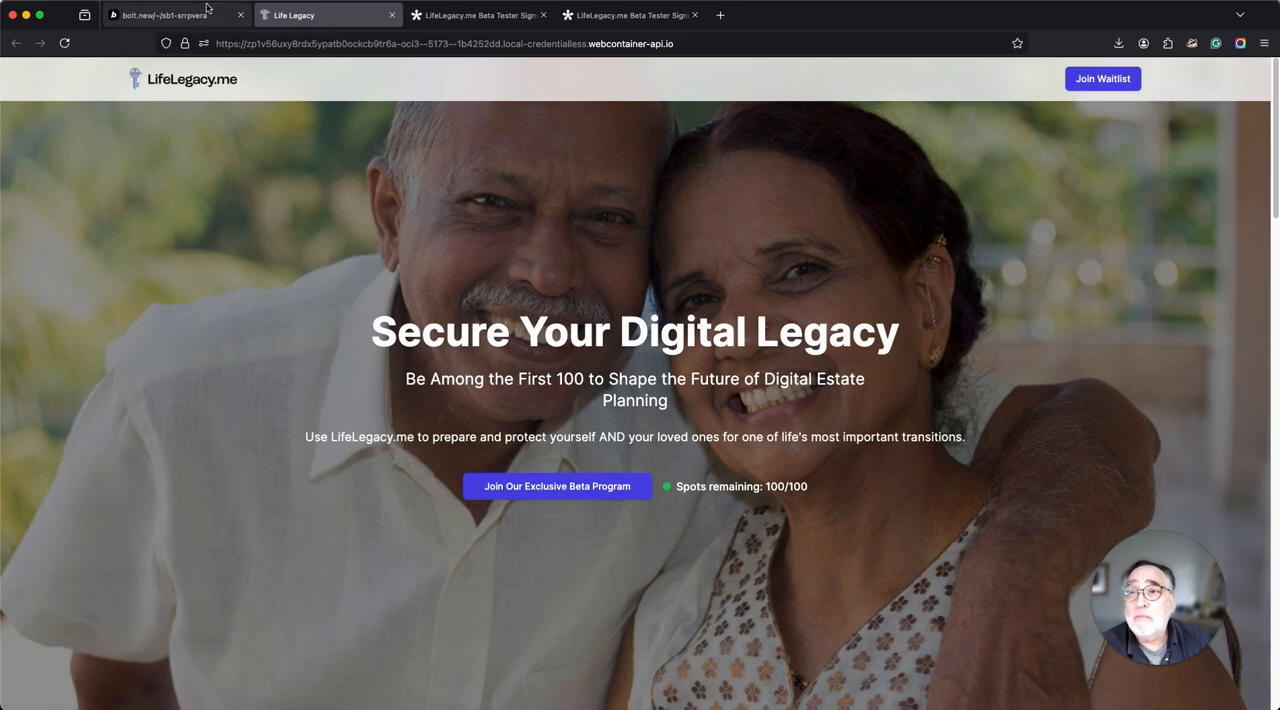
click(185, 13)
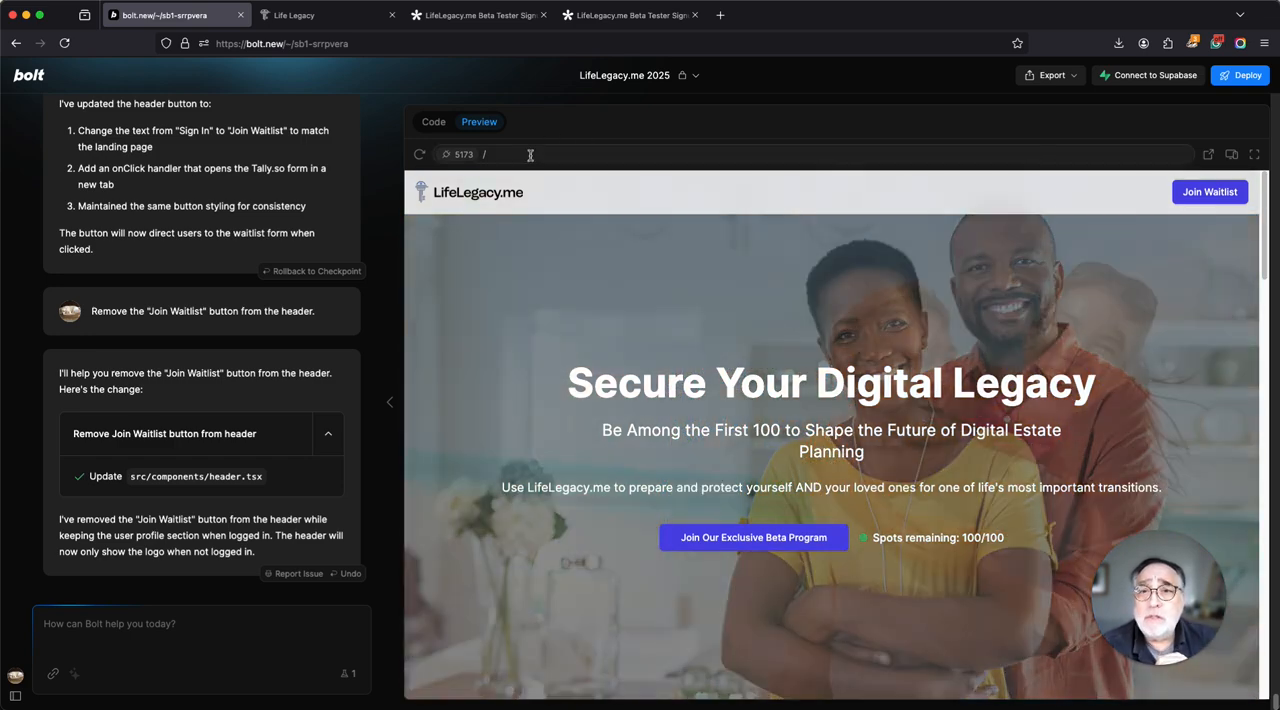
Load the /dashboard route in the preview, view the Authorized Contact page, and expand My Digital Accounts.
click(530, 155)
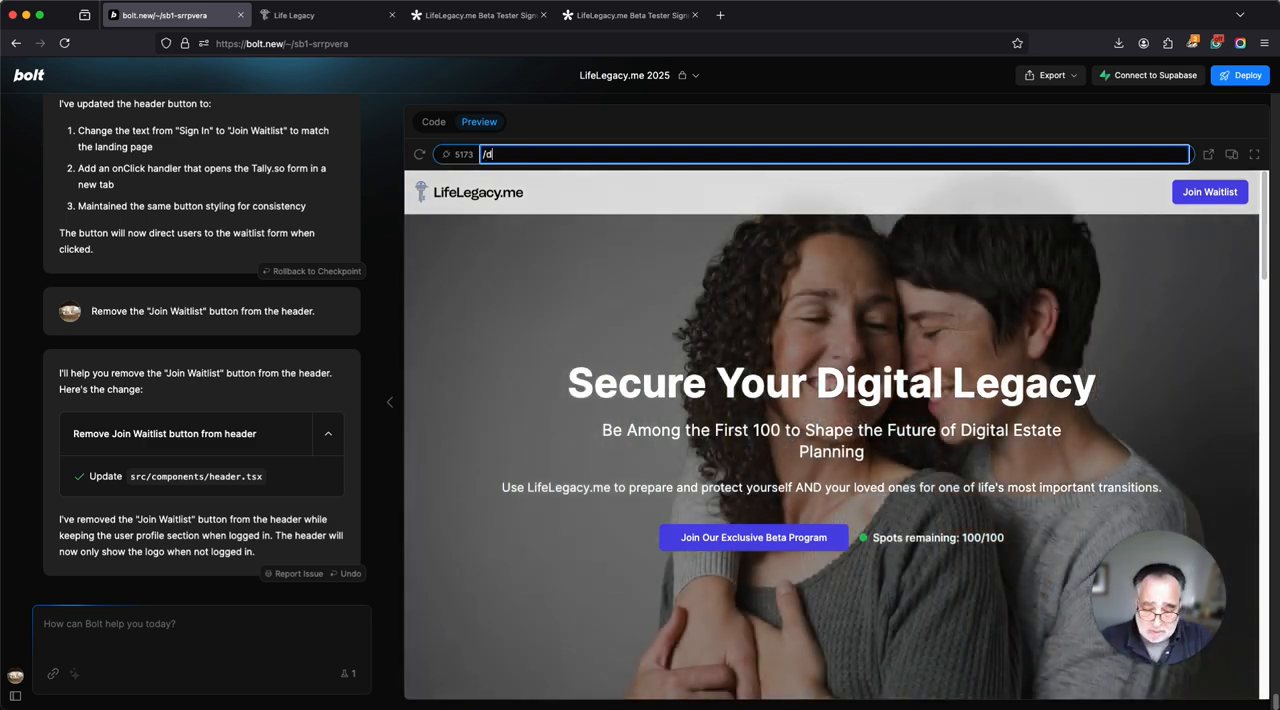
text(dashboard)
key(Return)
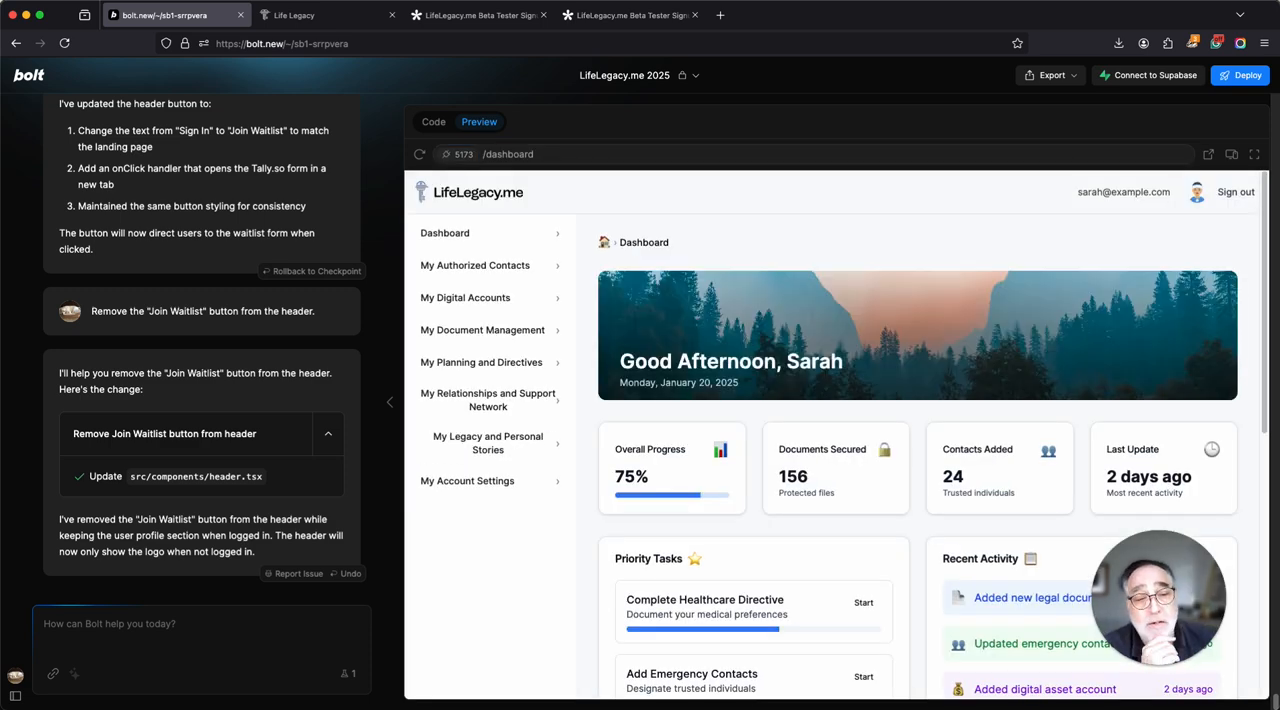
click(478, 266)
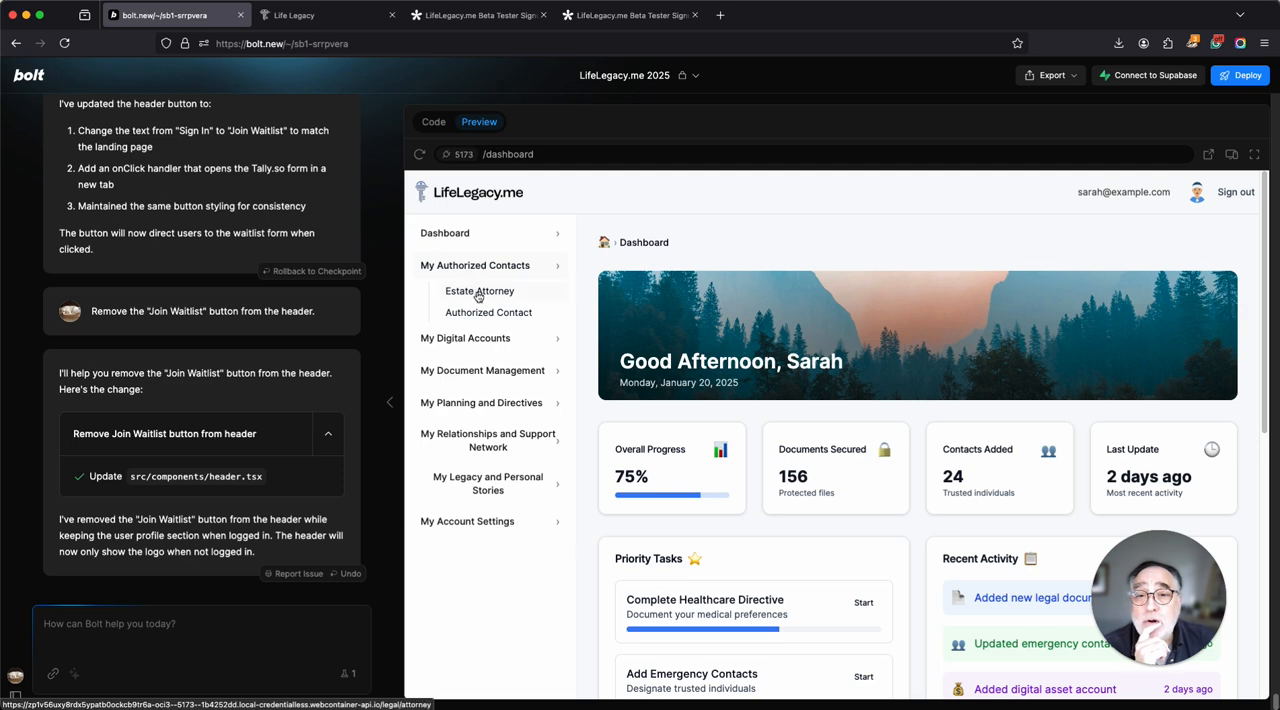
click(489, 313)
click(487, 341)
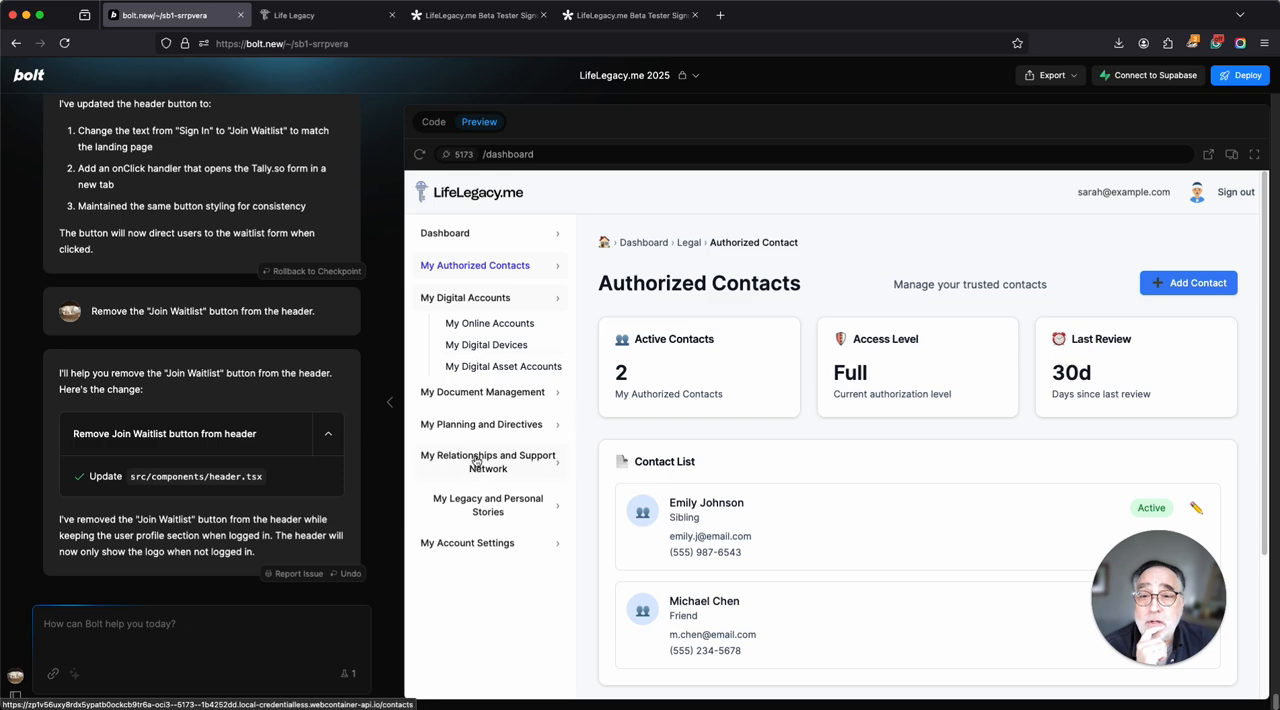
View the My Friendship Circles page under My Relationships and Support Network and look over the My Legacy and Personal Stories entries.
click(477, 462)
click(489, 453)
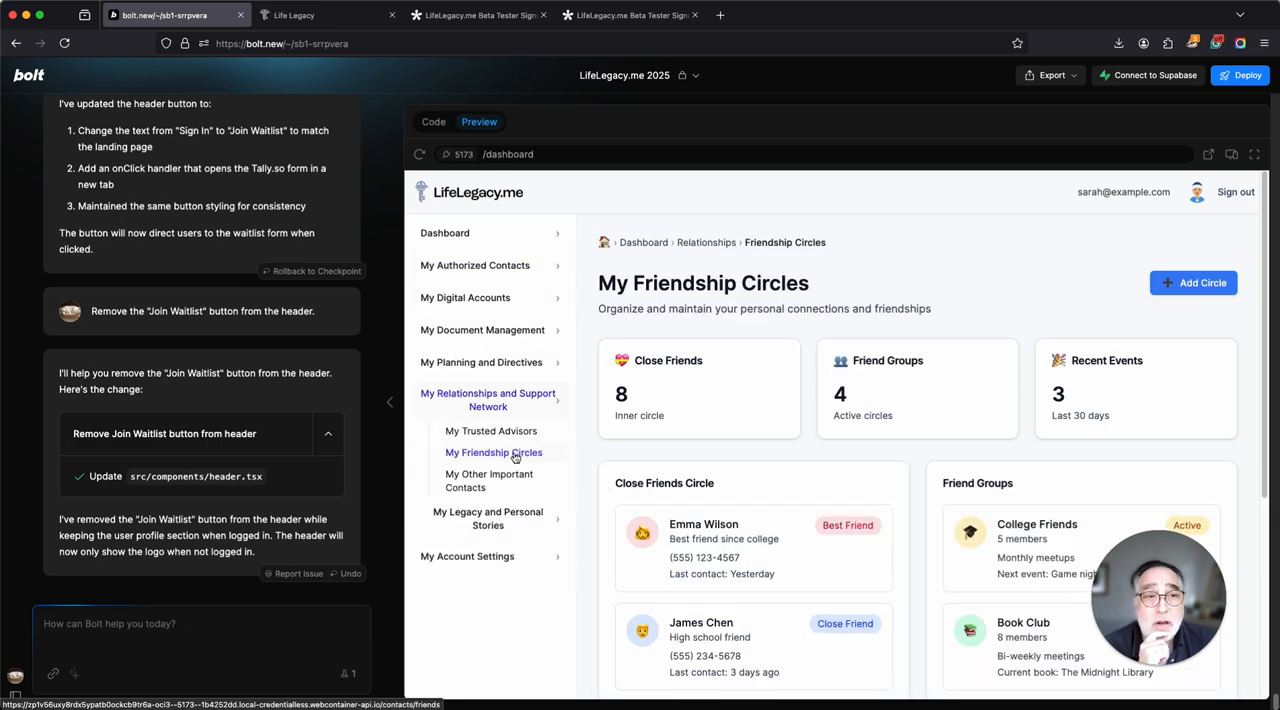
scroll(490, 430, down, 3)
click(489, 384)
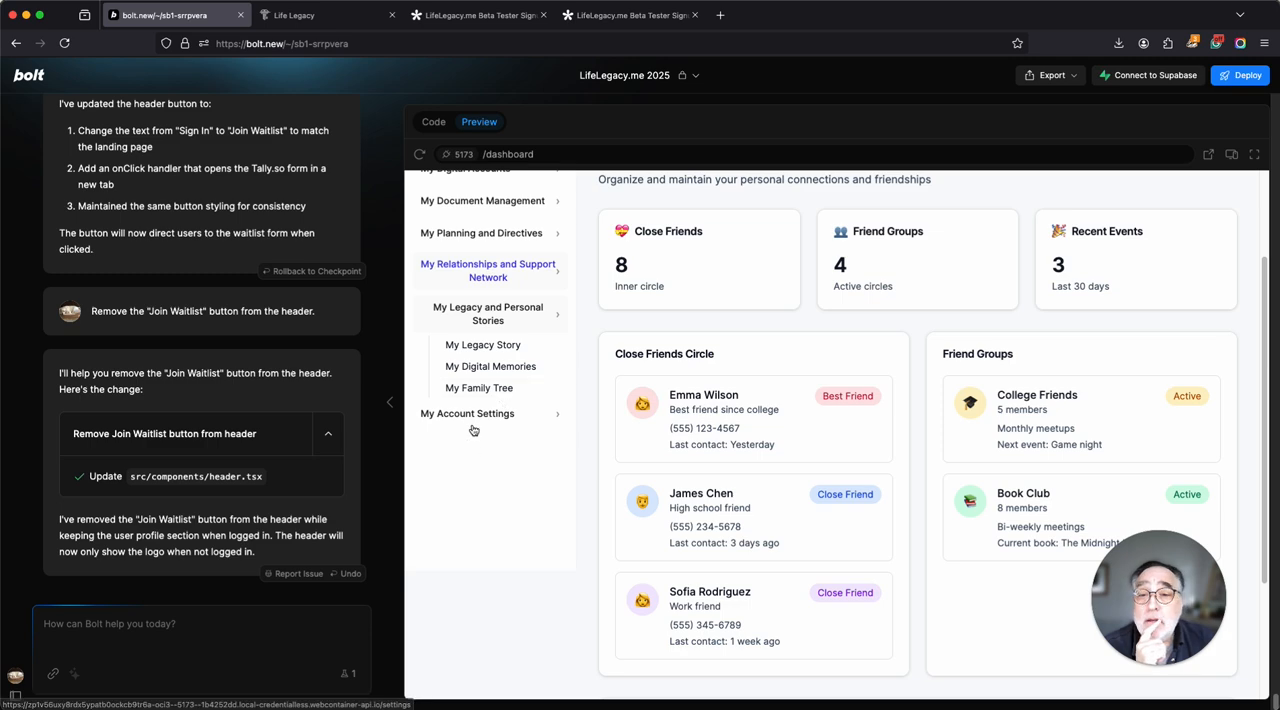
scroll(475, 430, up, 3)
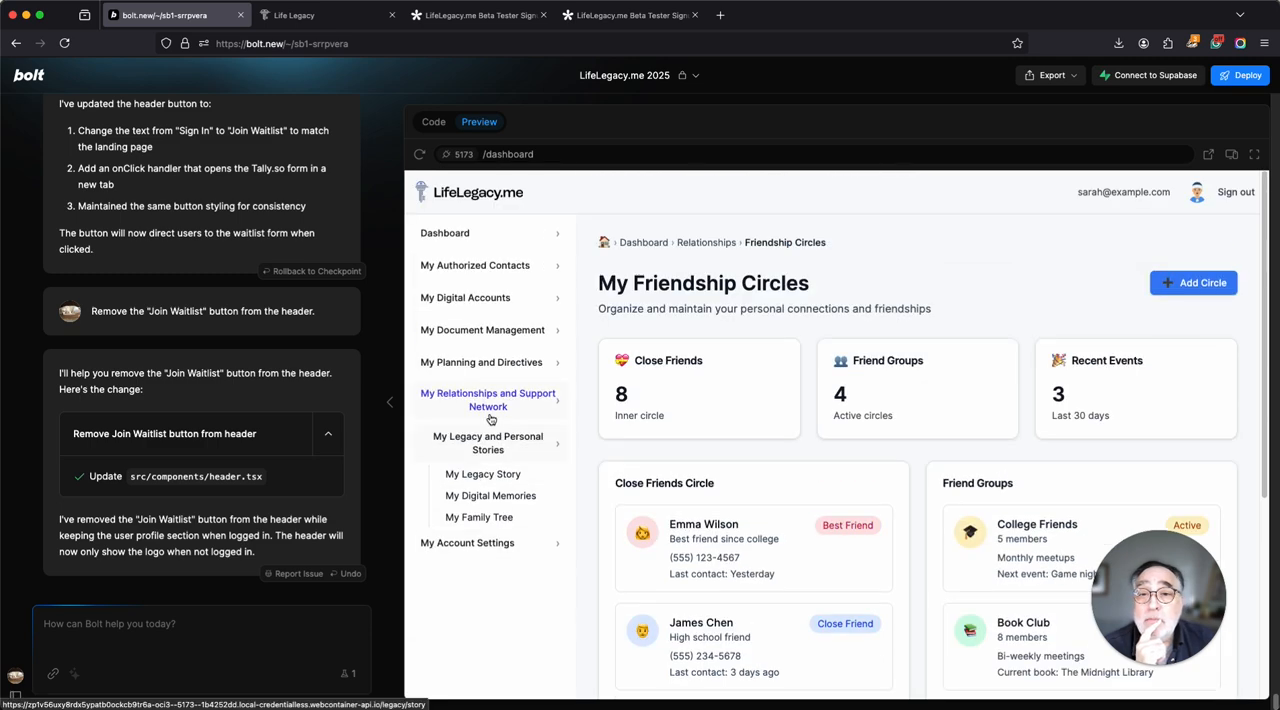
click(547, 418)
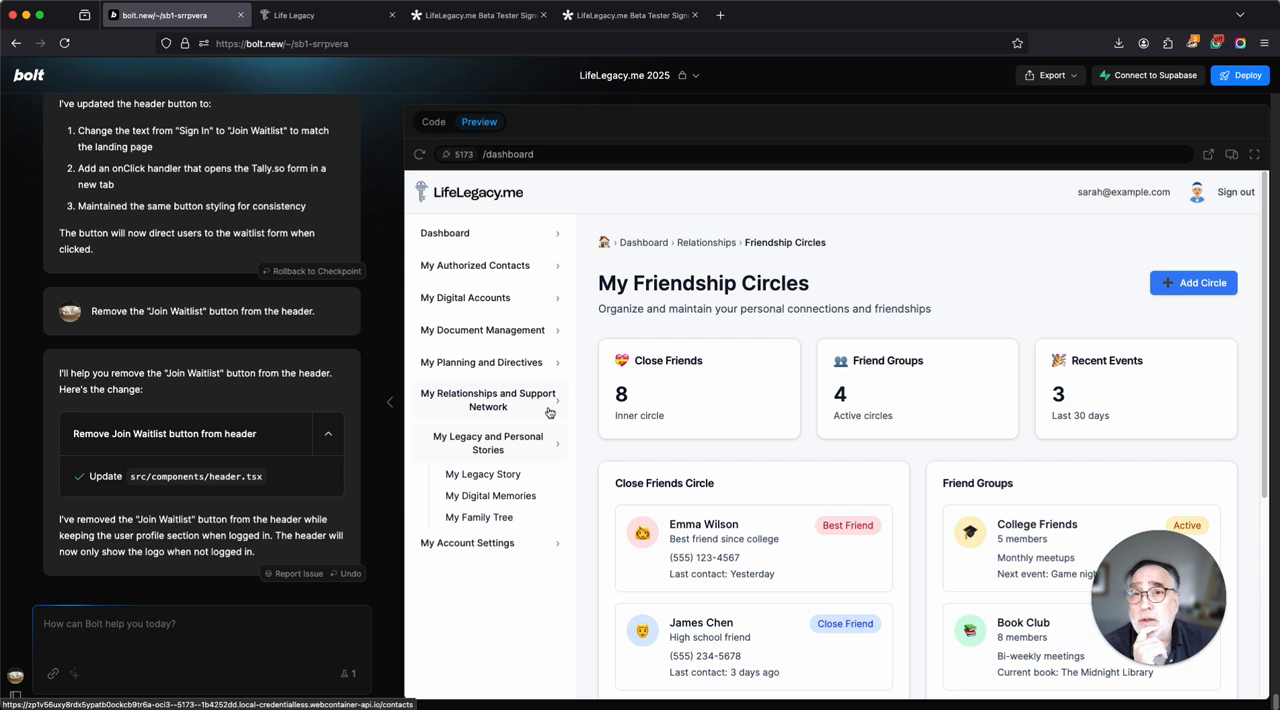
click(551, 418)
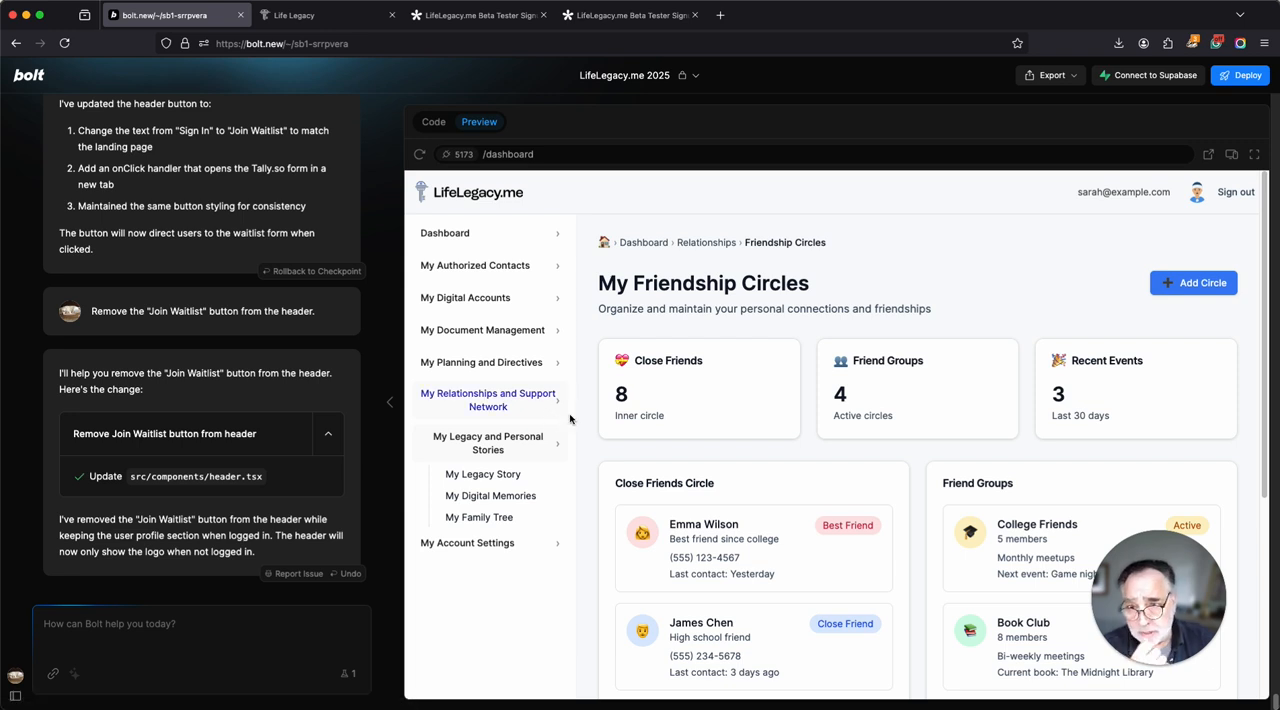